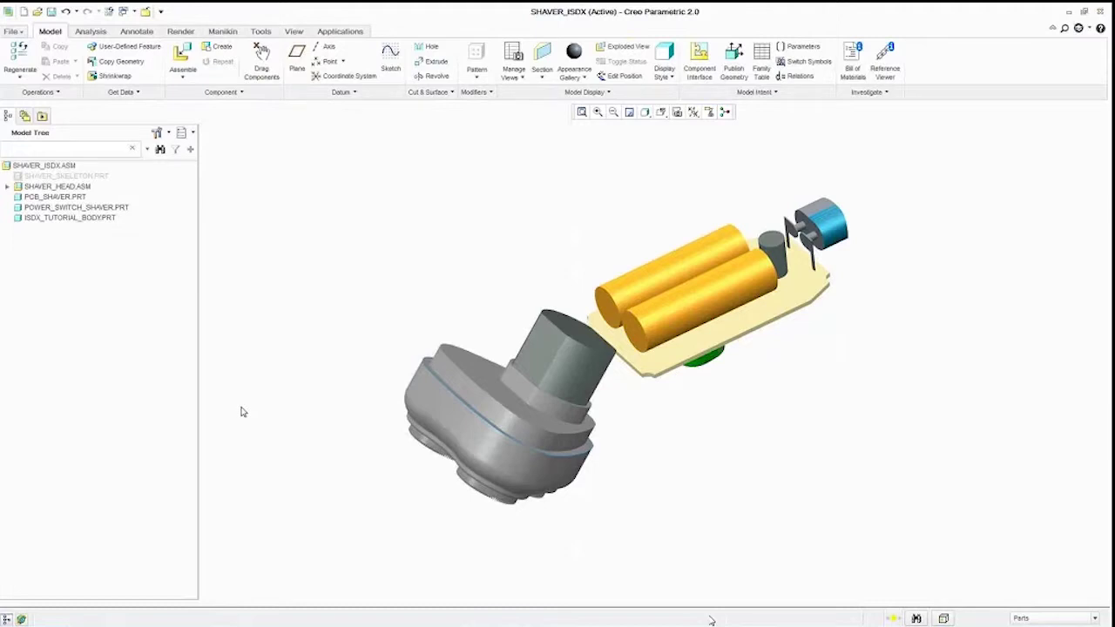
Open the ISDX_TUTORIAL_BODY part from the shaver assembly in its own window.
click(87, 217)
right_click(92, 219)
click(126, 257)
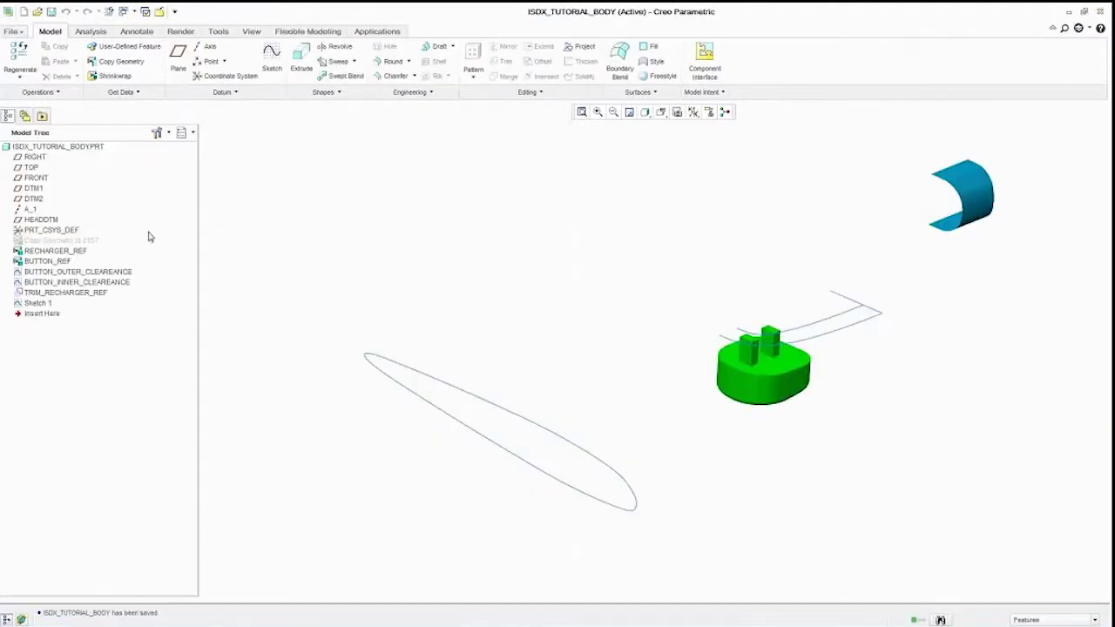
Import the side-view concept image conceptual_image_side.bmp onto the FRONT datum plane.
click(252, 31)
click(323, 92)
click(320, 106)
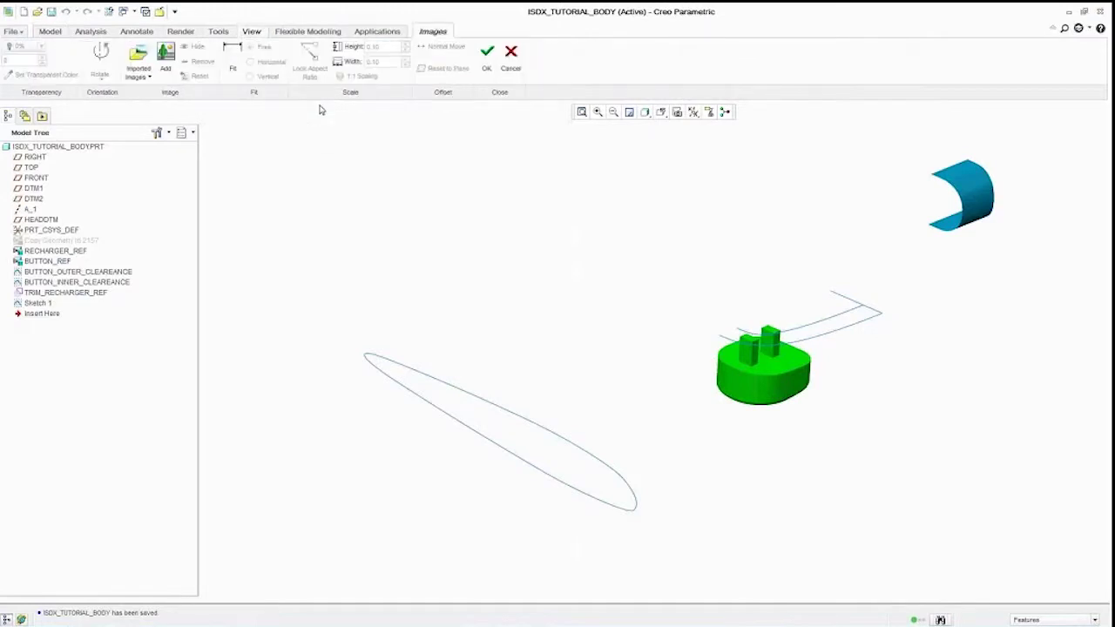
click(166, 57)
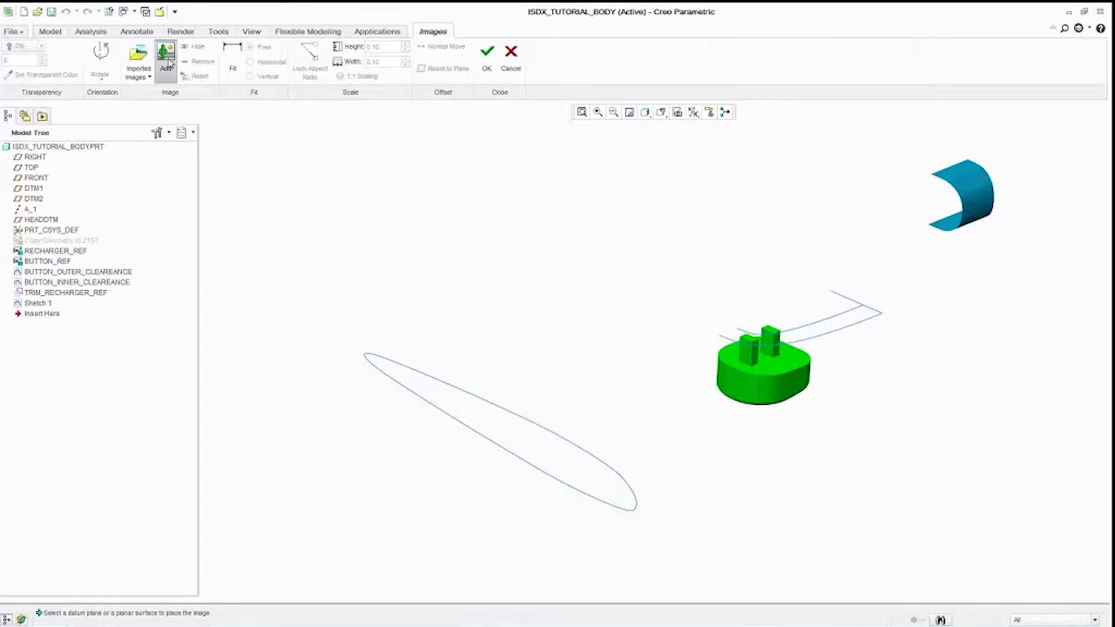
click(36, 178)
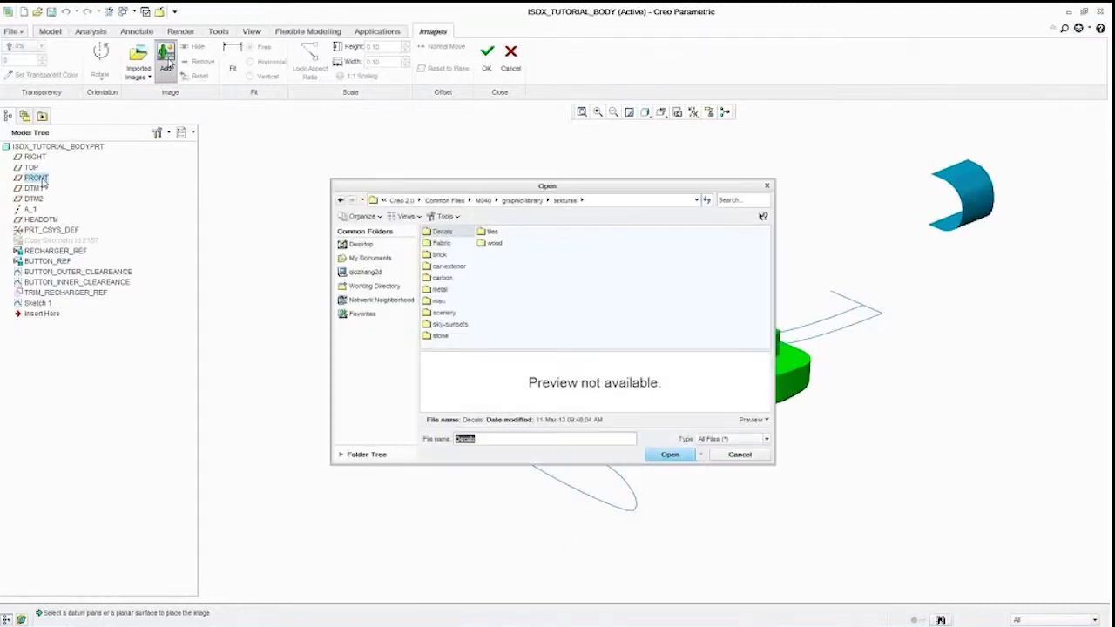
double_click(456, 231)
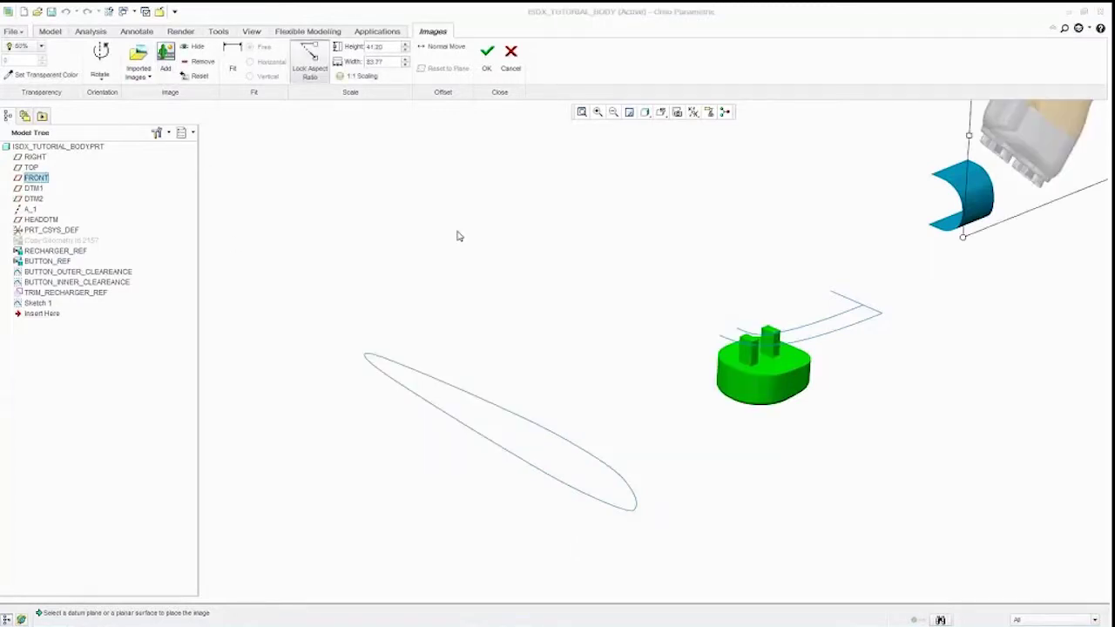
Move and scale the side image over the reference geometry to about 77.46 high by 157.48 wide, and make its background transparent.
drag(983, 273, 555, 334)
drag(694, 267, 825, 234)
drag(700, 287, 737, 304)
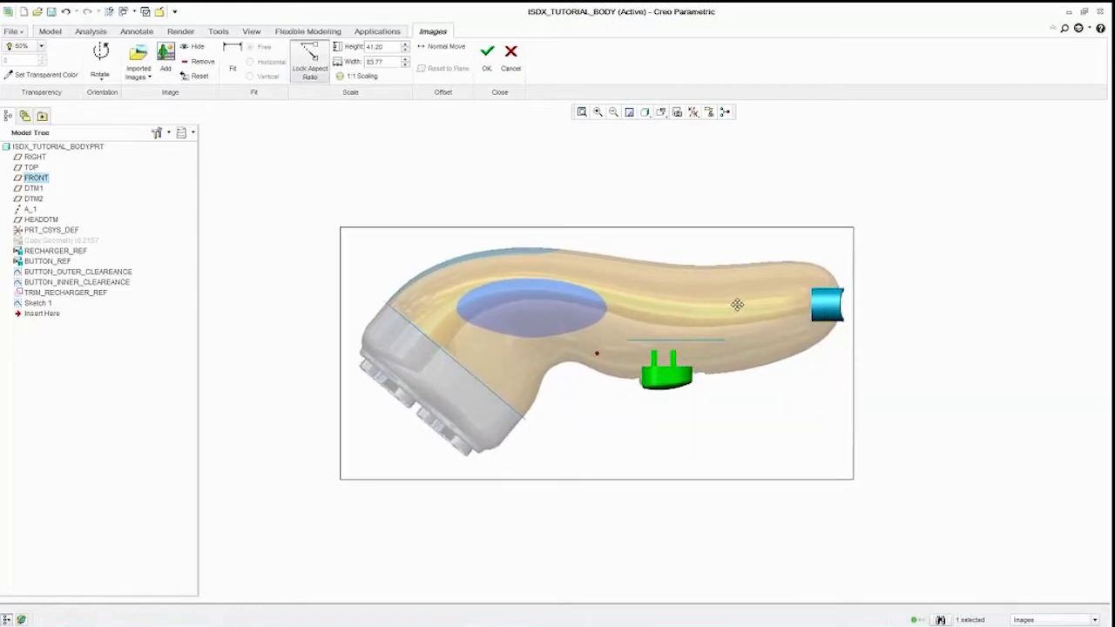
drag(856, 223, 858, 225)
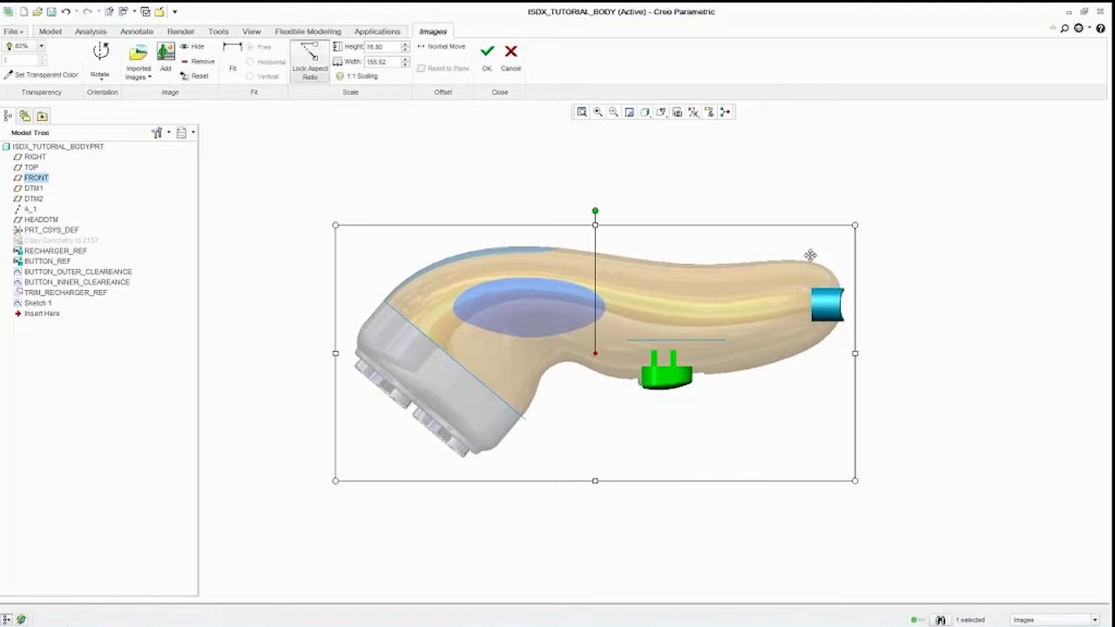
click(26, 74)
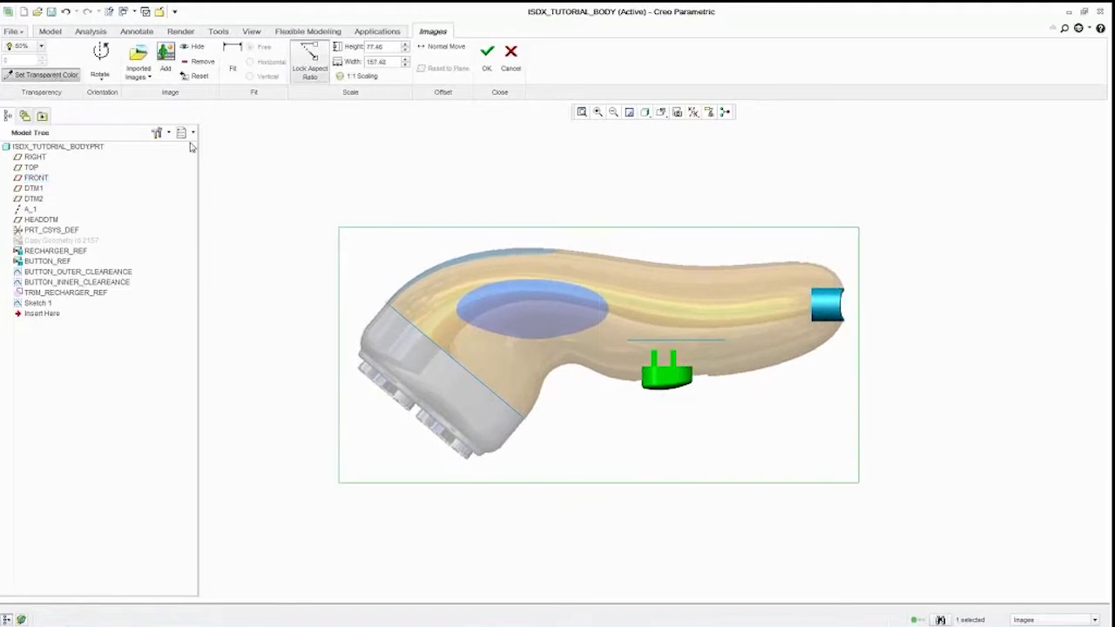
Import conceptual_image_top.bmp onto the TOP datum plane and rotate it so the shaver lies lengthwise along the model.
click(166, 57)
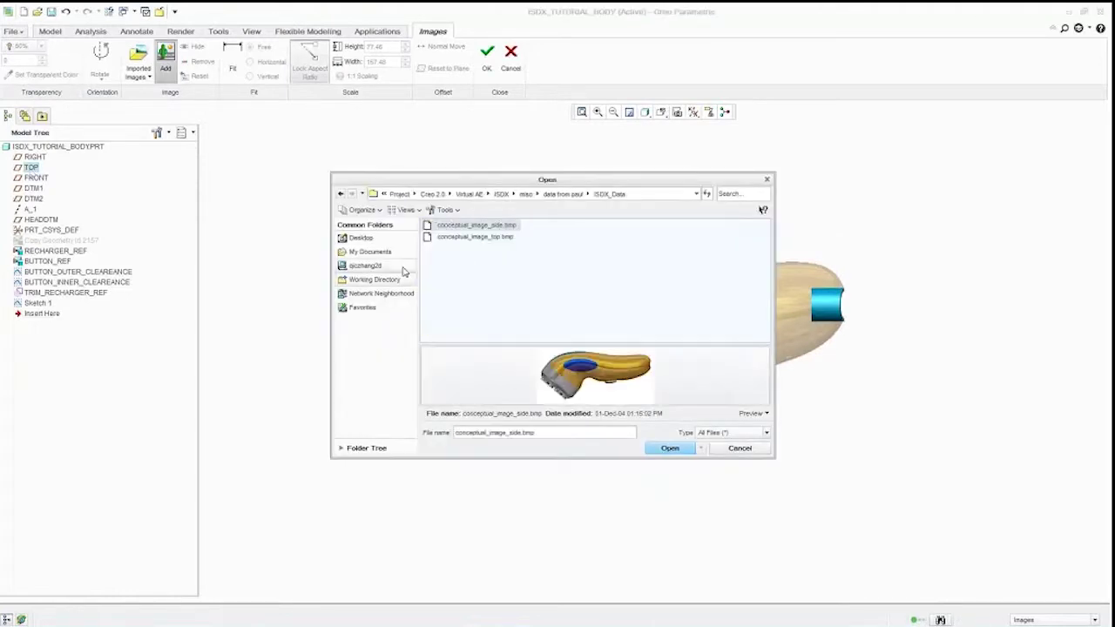
double_click(452, 231)
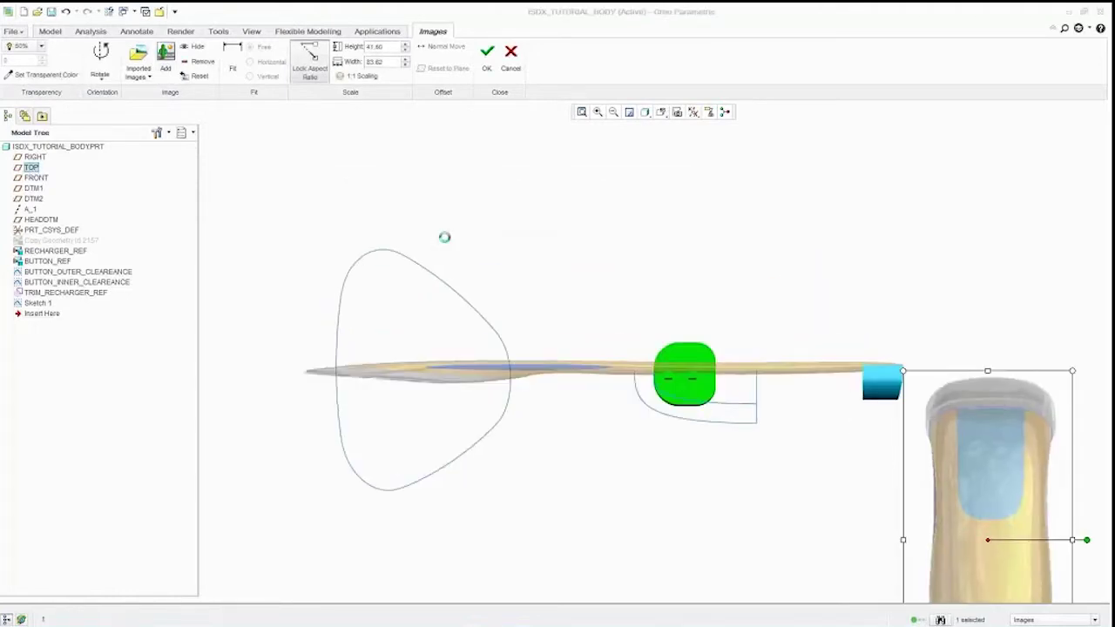
click(100, 75)
click(120, 93)
Fit the top image over the reference geometry at about 80.20 by 161.61, make its background transparent and accept both images.
drag(916, 522, 520, 358)
drag(782, 281, 939, 254)
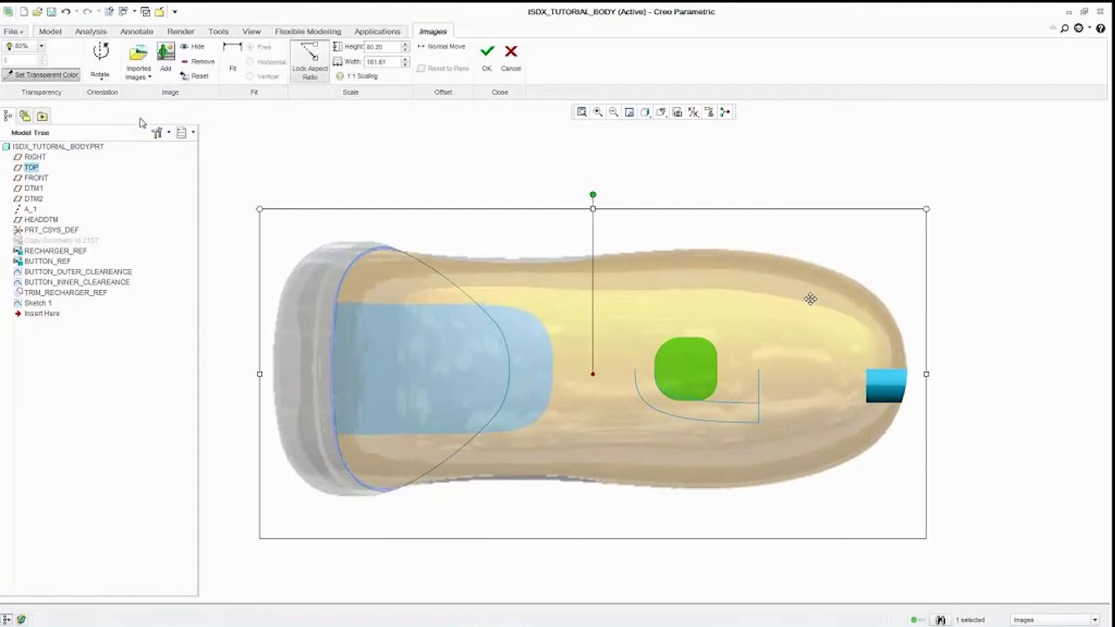
click(488, 70)
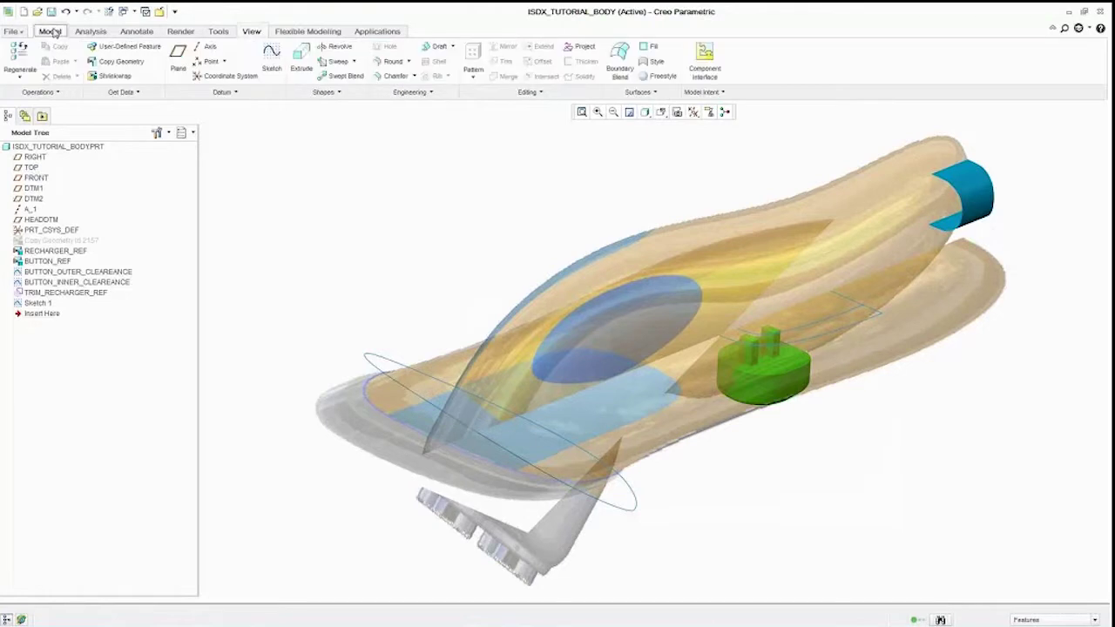
Start a Style feature and set the FRONT datum plane as its active plane.
click(649, 62)
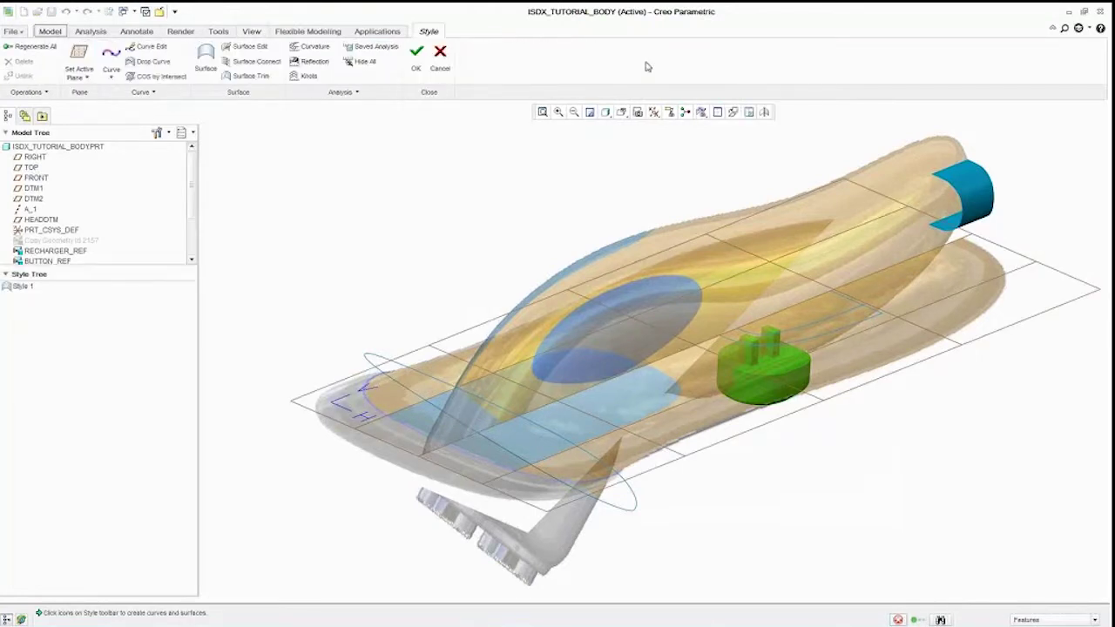
click(79, 54)
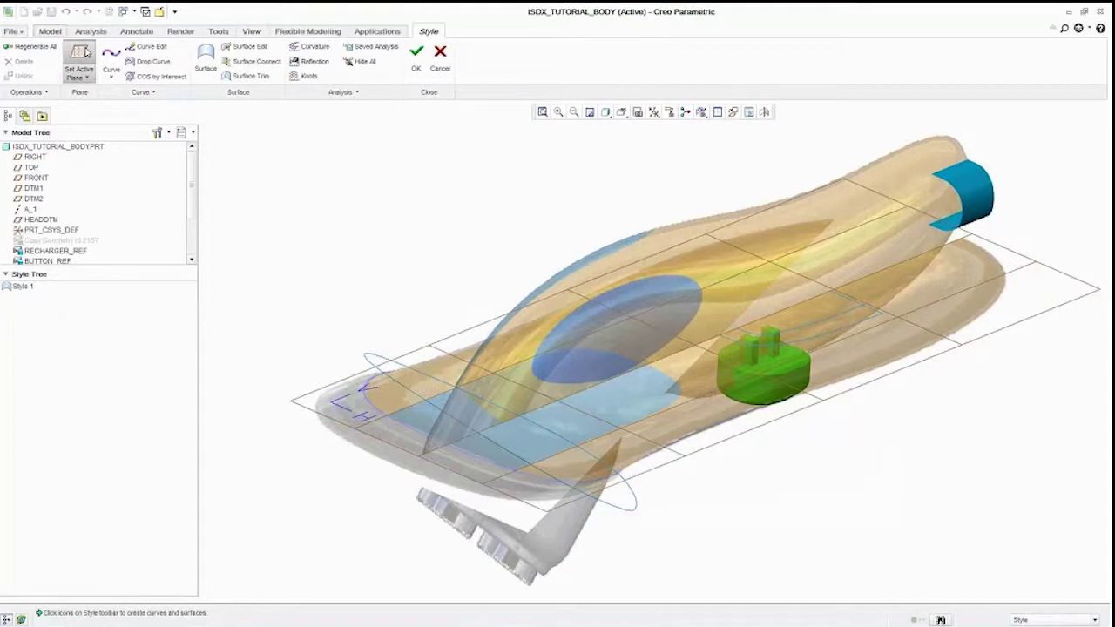
click(43, 180)
right_click(228, 191)
click(251, 239)
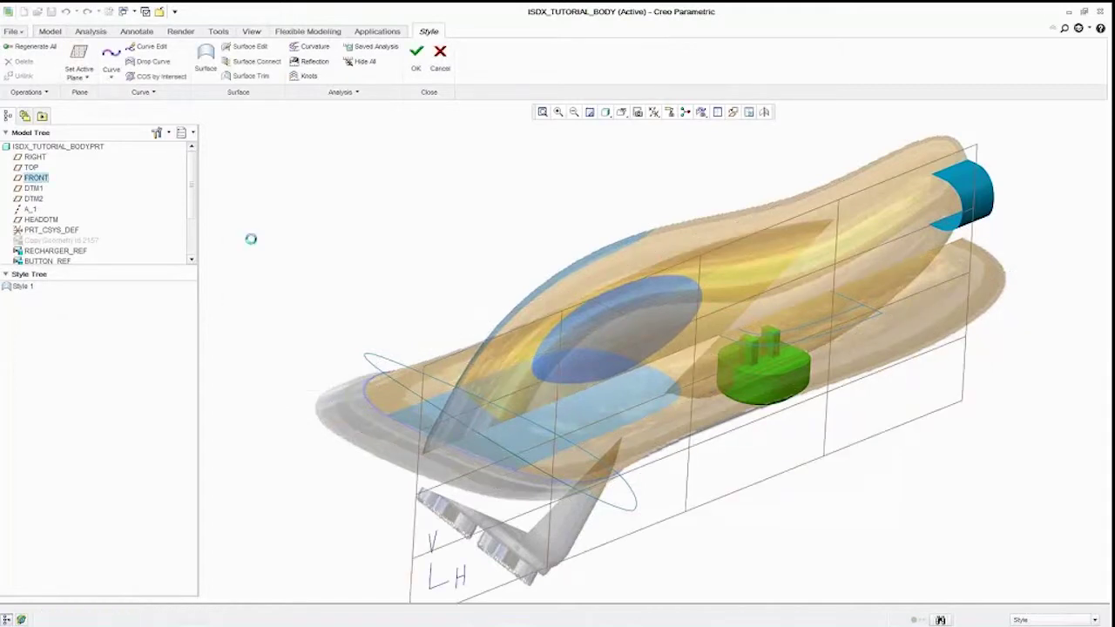
Create a planar curve on FRONT along the shaver's upper outline, from the head's upper corner to the recharger reference's upper end.
right_click(250, 240)
click(281, 362)
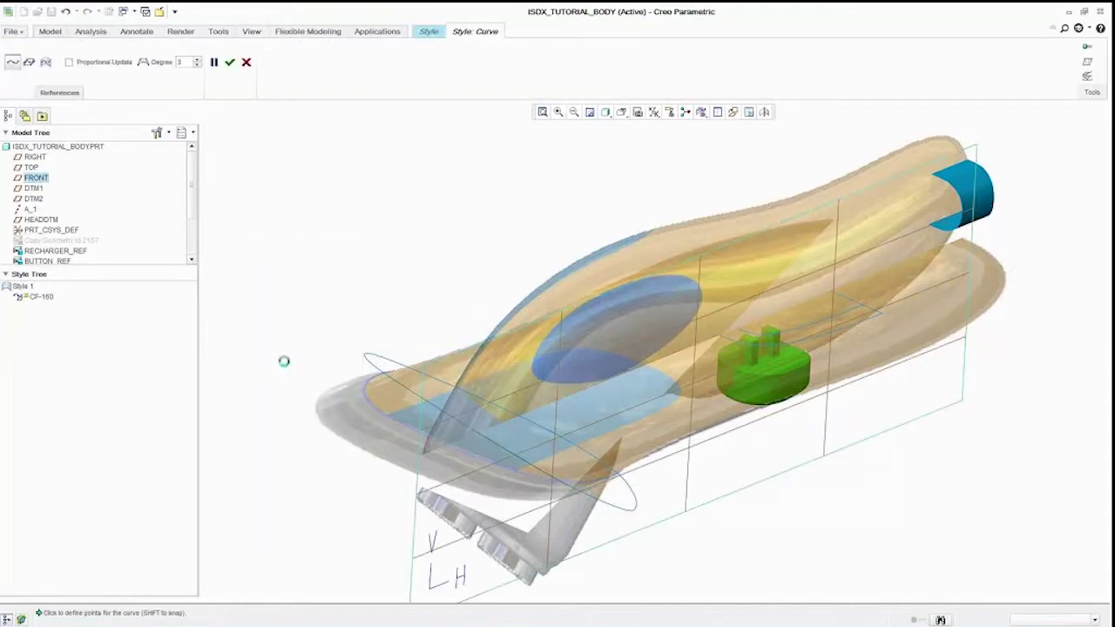
click(384, 301)
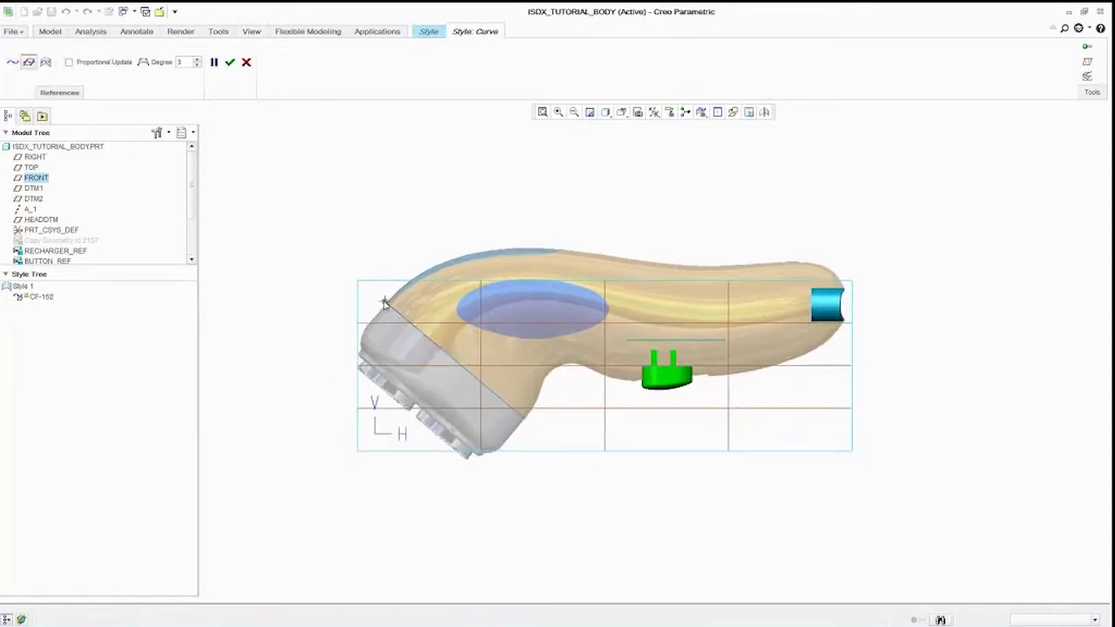
click(843, 288)
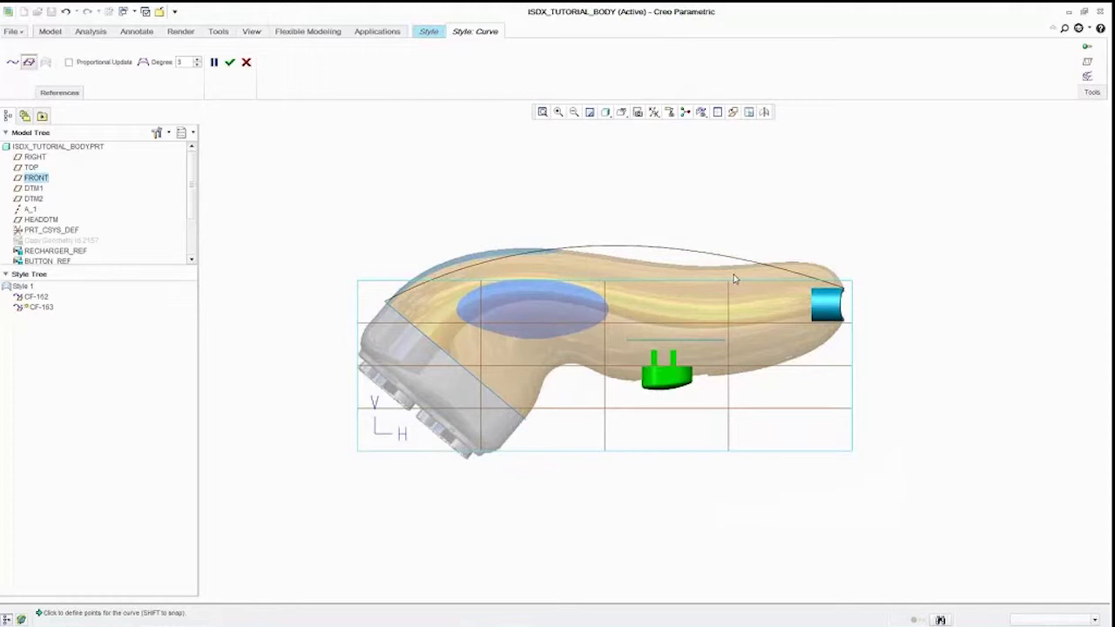
Create a second planar curve along the shaver's lower outline, from the head's lower corner to the recharger reference's lower end.
click(527, 420)
click(841, 321)
middle_click(841, 354)
middle_click(840, 355)
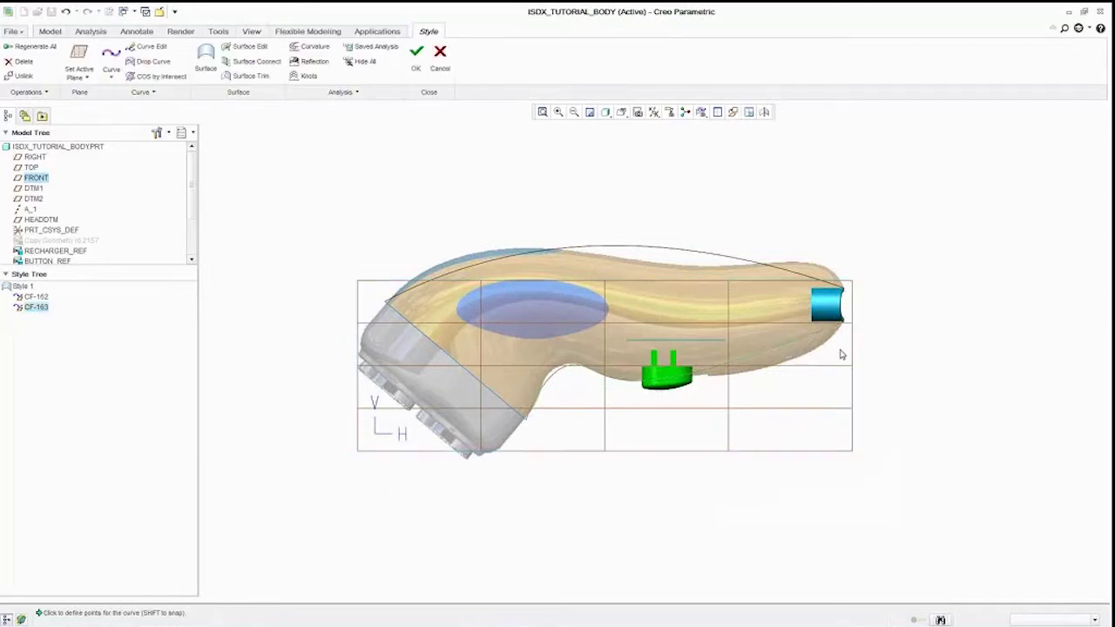
Edit the upper outline curve and make its head-end tangent normal to the HEADDTM plane.
double_click(629, 250)
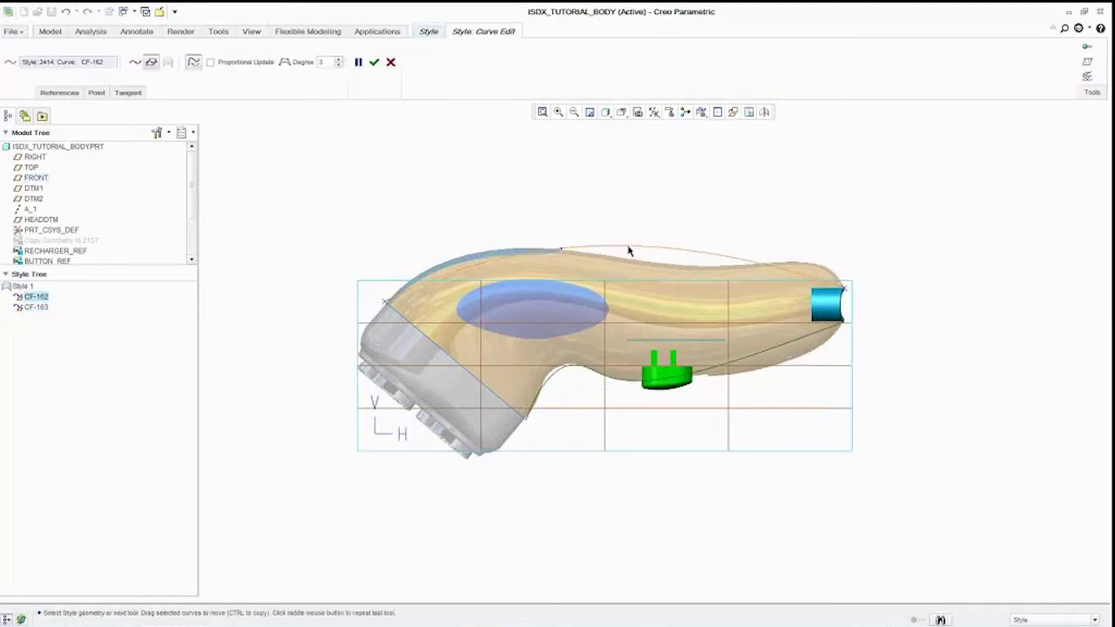
right_click(445, 276)
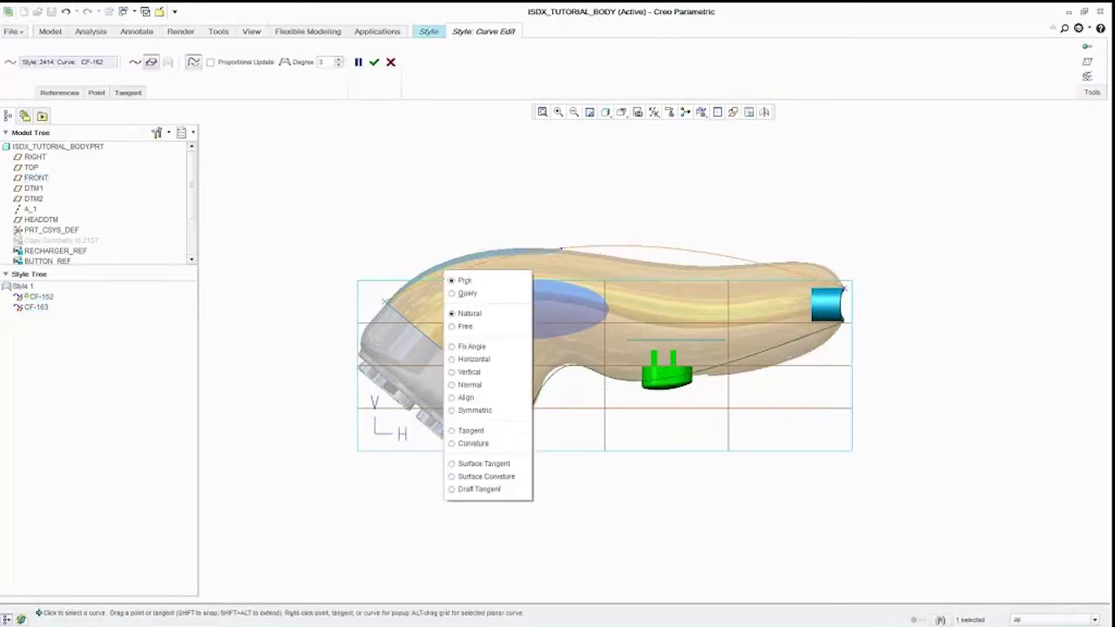
click(471, 389)
click(50, 220)
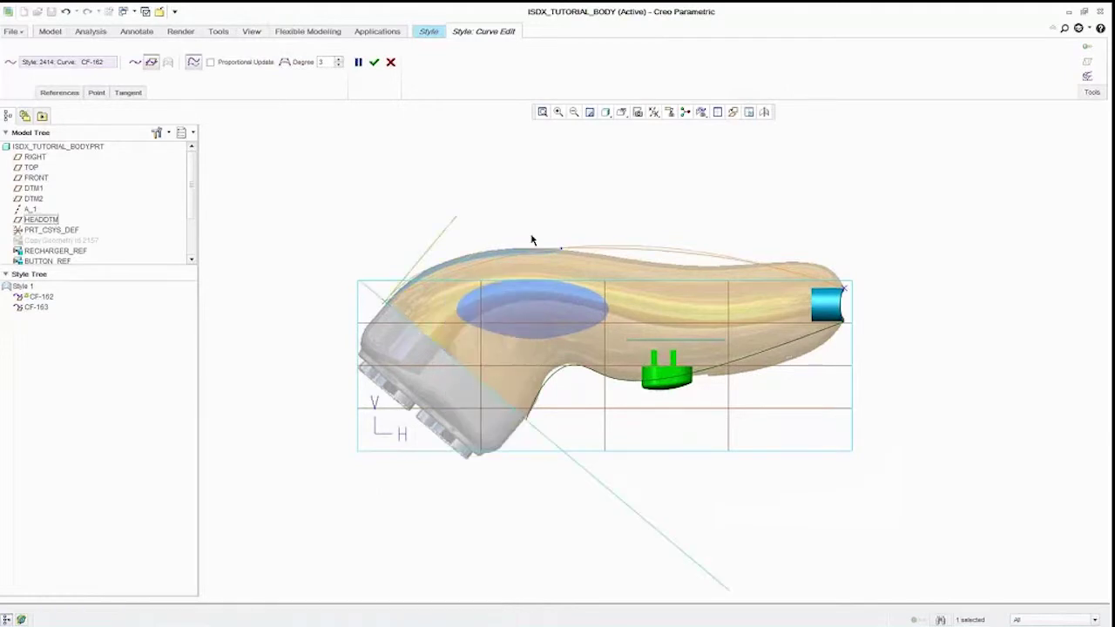
Reshape the upper curve to the side image by adjusting its recharger-end tangent and moving its interior point toward the recharger.
click(844, 289)
drag(762, 263, 871, 241)
drag(562, 249, 624, 261)
middle_click(624, 264)
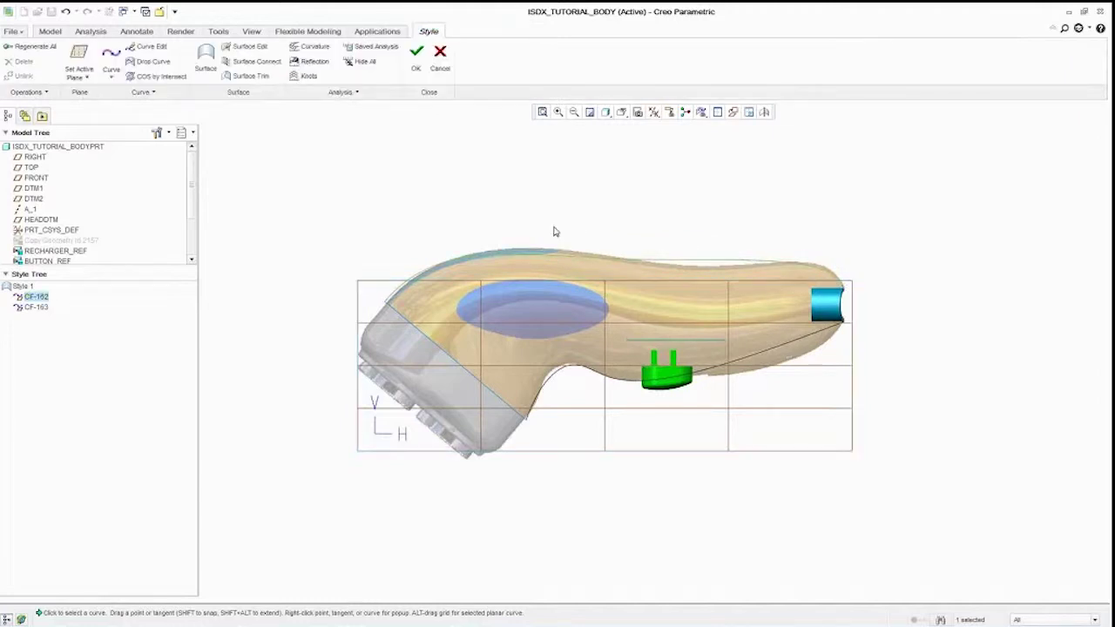
Run a curvature analysis on the upper outline curve and enlarge the plot scale to about 35.24.
click(311, 47)
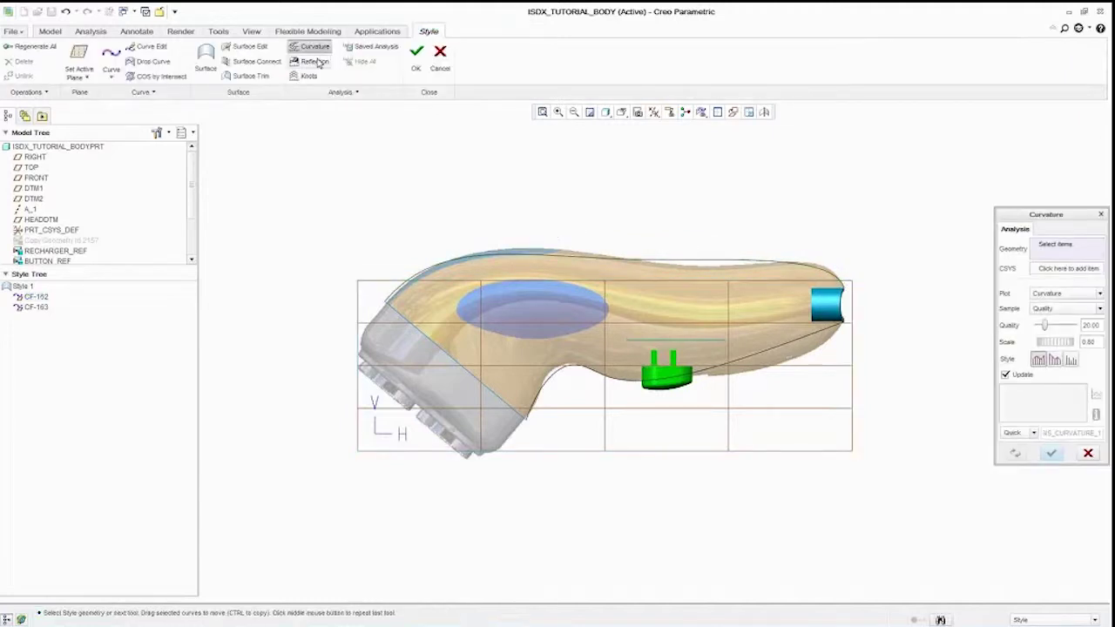
click(538, 259)
drag(383, 302, 360, 280)
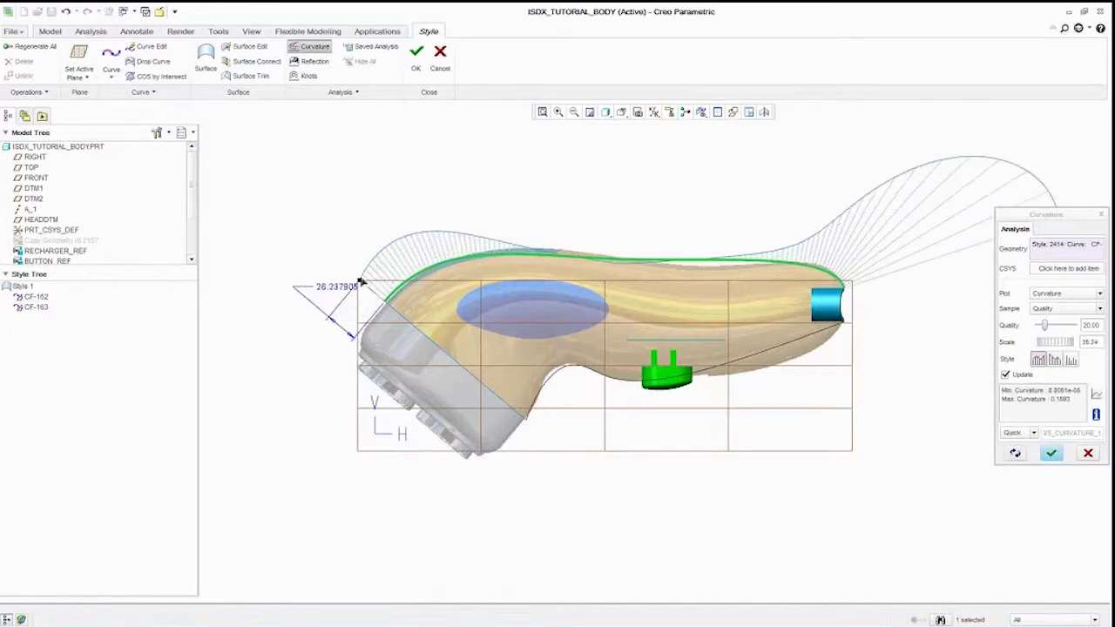
middle_click(486, 224)
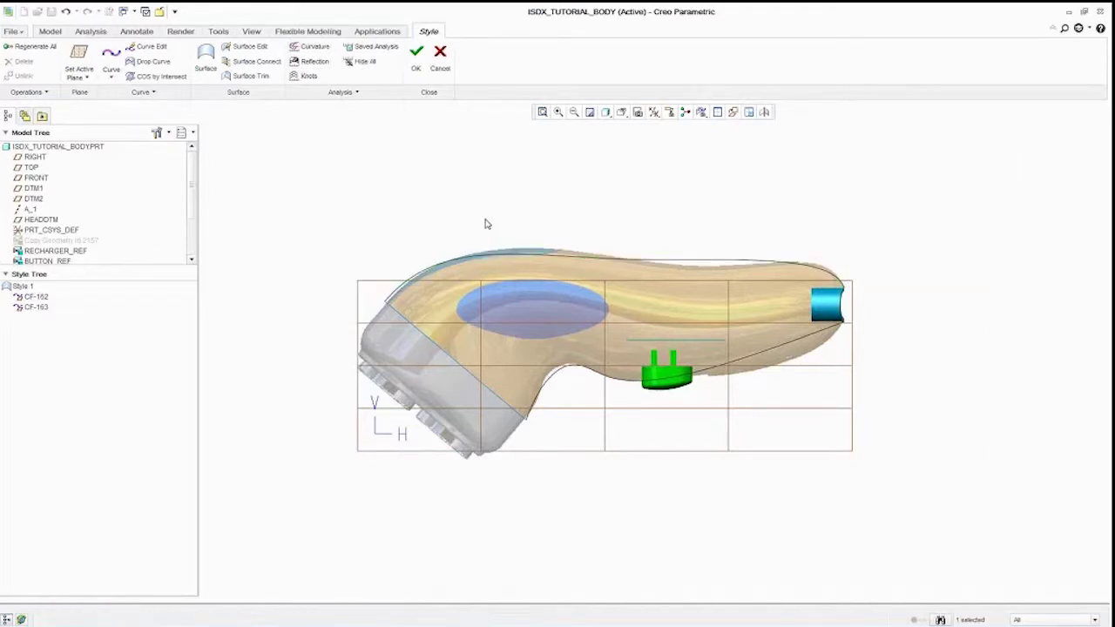
Edit the upper curve through its control points and set its degree to 5.
double_click(502, 254)
click(1088, 78)
click(337, 59)
click(338, 58)
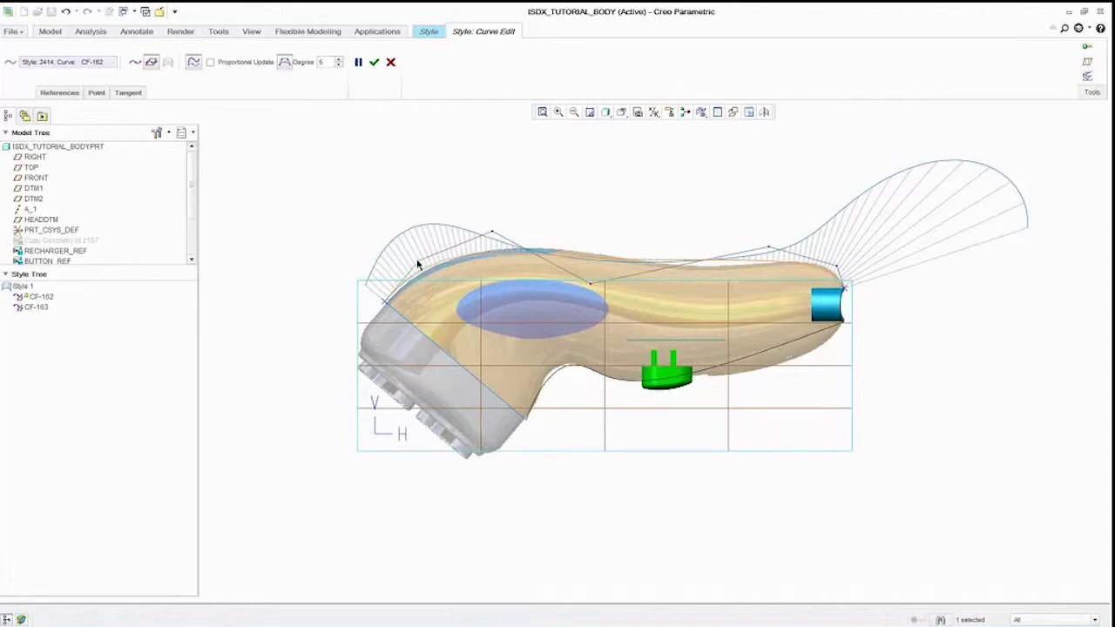
Move the upper curve's control points to smooth its curvature and match the image's upper outline, and accept the edit.
drag(499, 232, 544, 218)
drag(590, 284, 705, 315)
drag(769, 248, 794, 244)
drag(543, 216, 550, 206)
drag(704, 309, 702, 322)
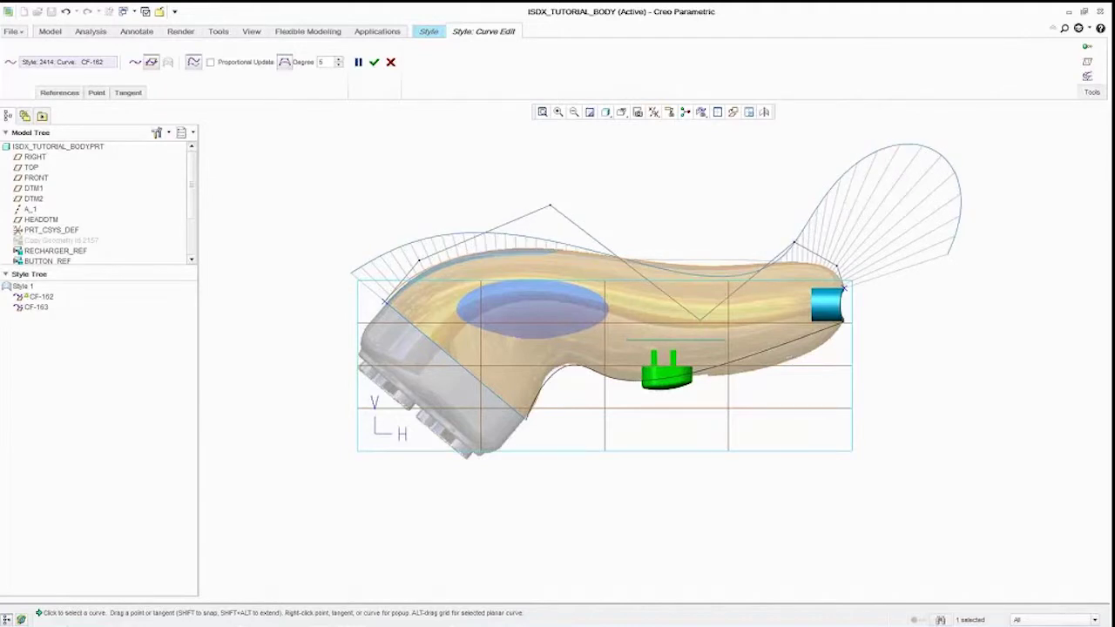
middle_click(462, 210)
Edit the lower outline curve and make its head-end tangent normal to the head datum plane.
double_click(552, 376)
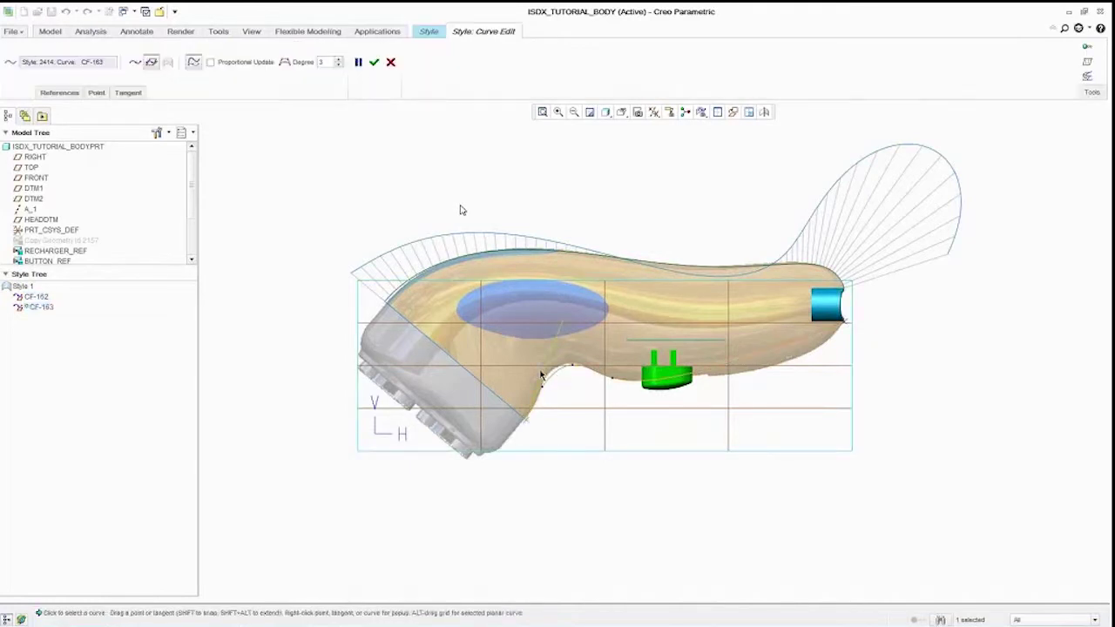
right_click(540, 377)
click(570, 403)
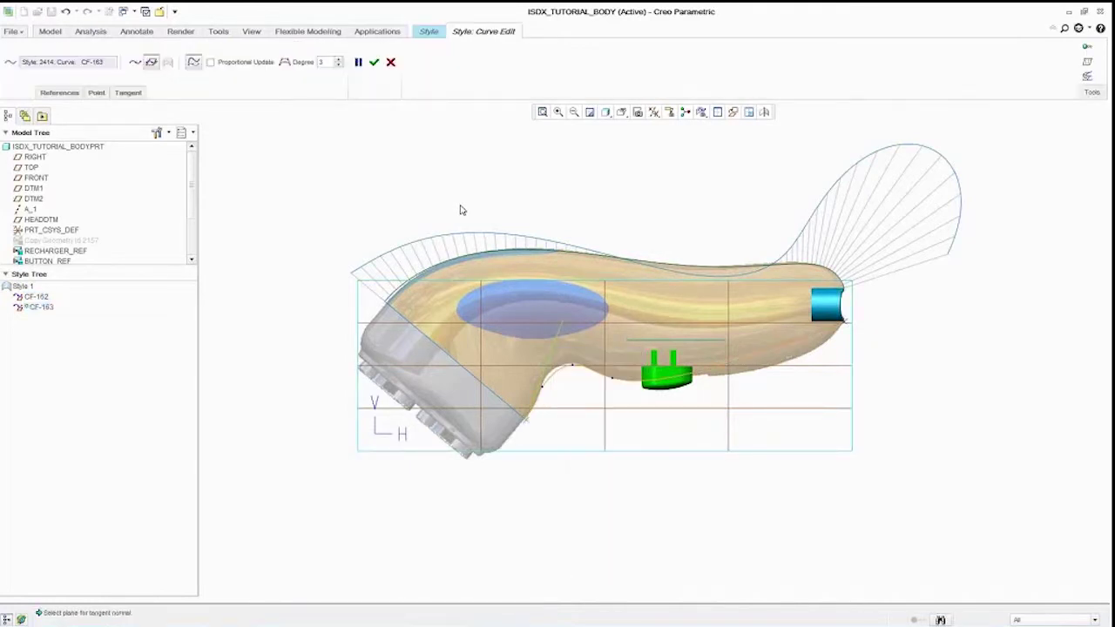
Adjust the lower curve's interior points and recharger-end tangent to follow the image's underside, and accept the edit.
drag(542, 386, 581, 370)
drag(846, 325, 932, 355)
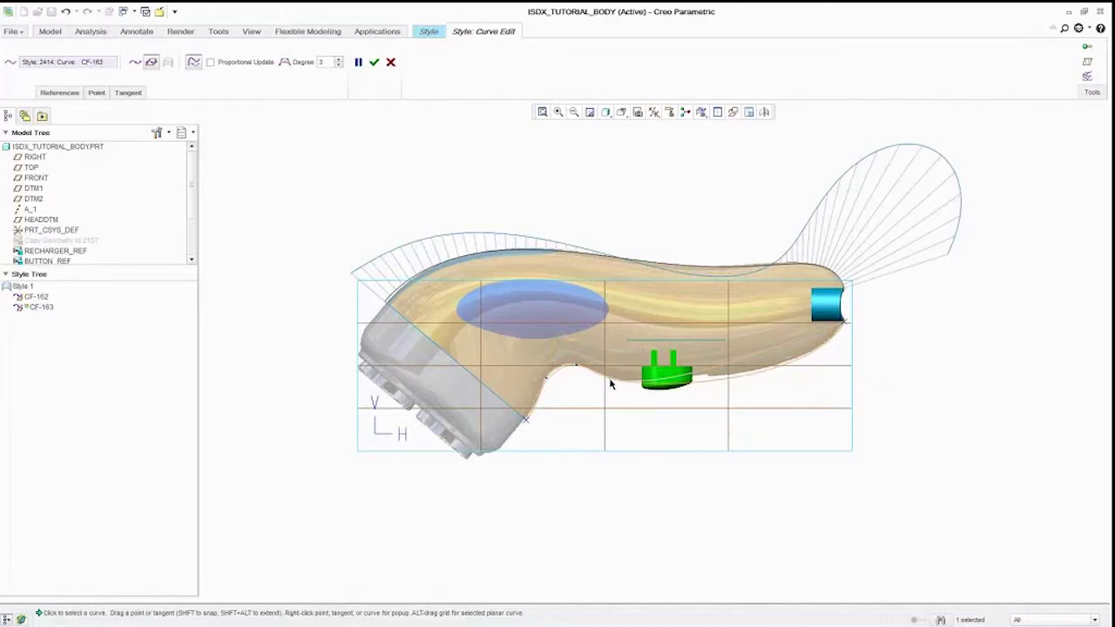
middle_click(575, 398)
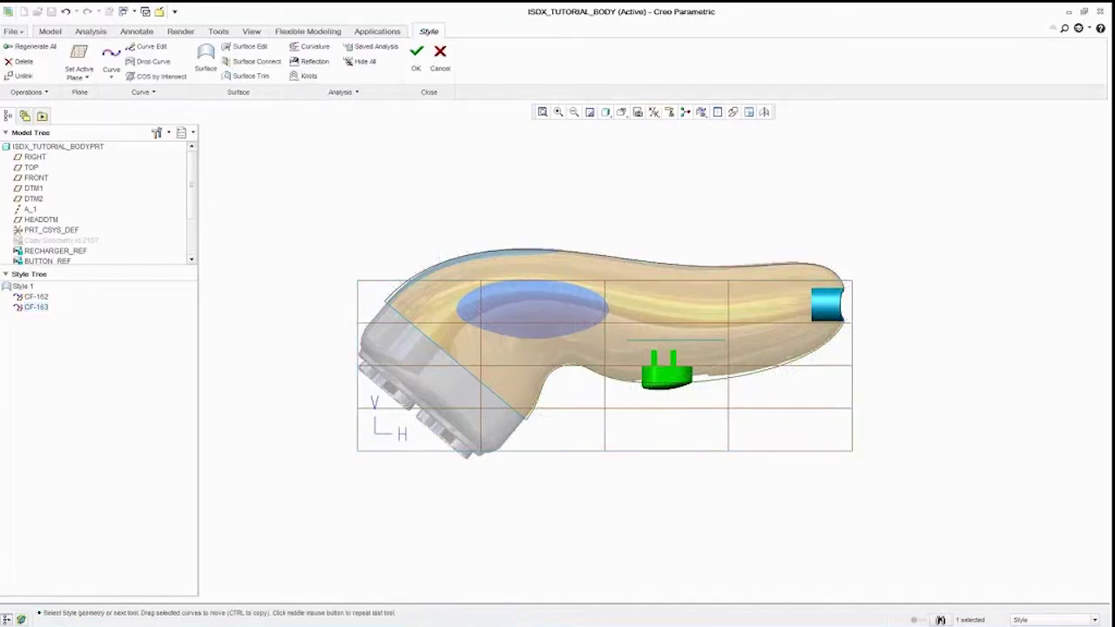
Draw a free side curve snapped from the head profile to the recharger reference, with all four views displayed.
right_click(317, 174)
click(340, 223)
right_click(237, 176)
click(262, 247)
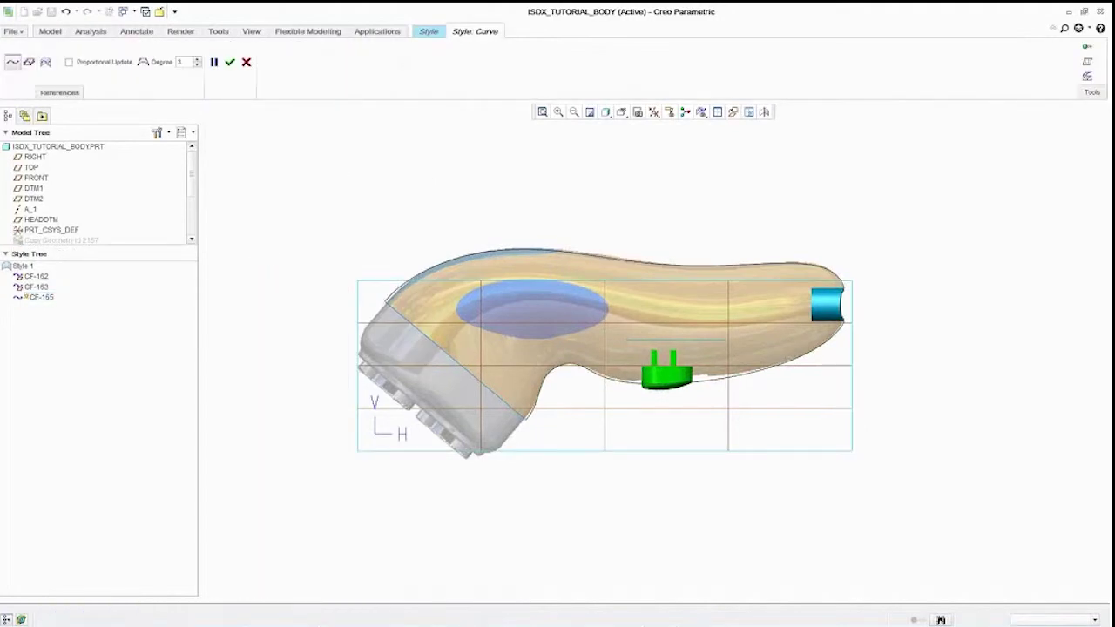
click(716, 112)
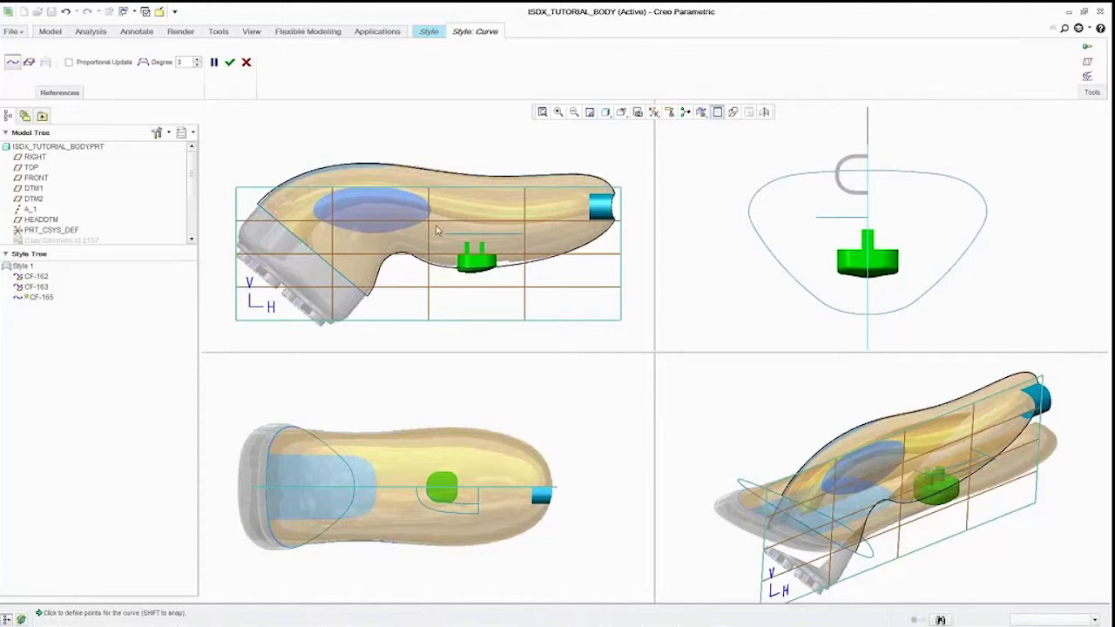
shift+click(613, 209)
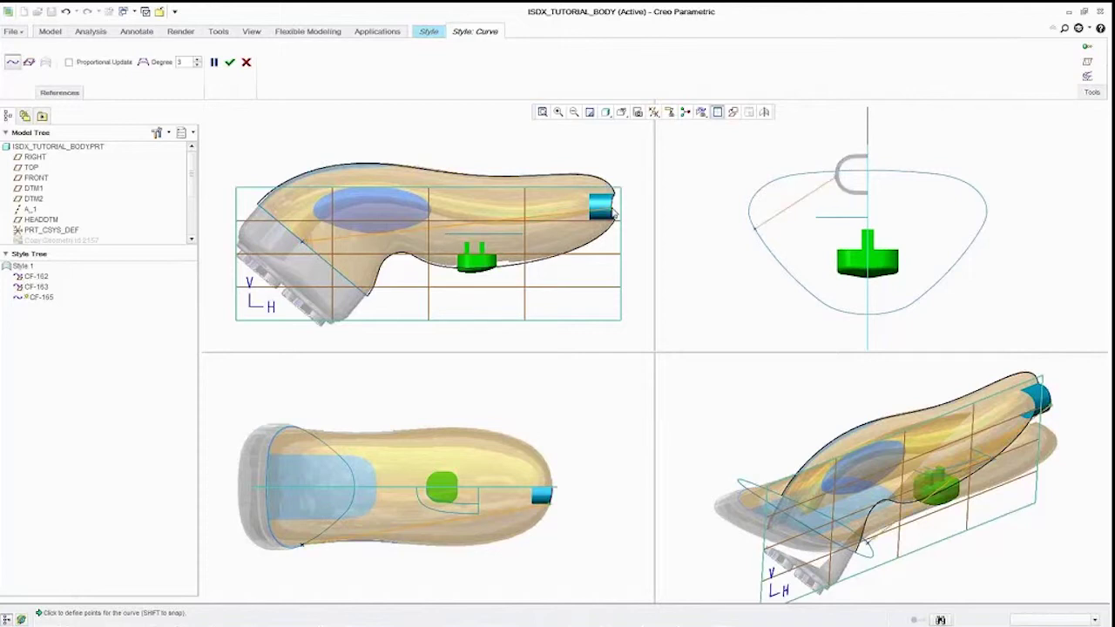
middle_click(503, 207)
Edit the side curve, give it an interior point, and make its head-end tangent normal to the HEADDTM plane.
double_click(453, 233)
right_click(453, 233)
key(Escape)
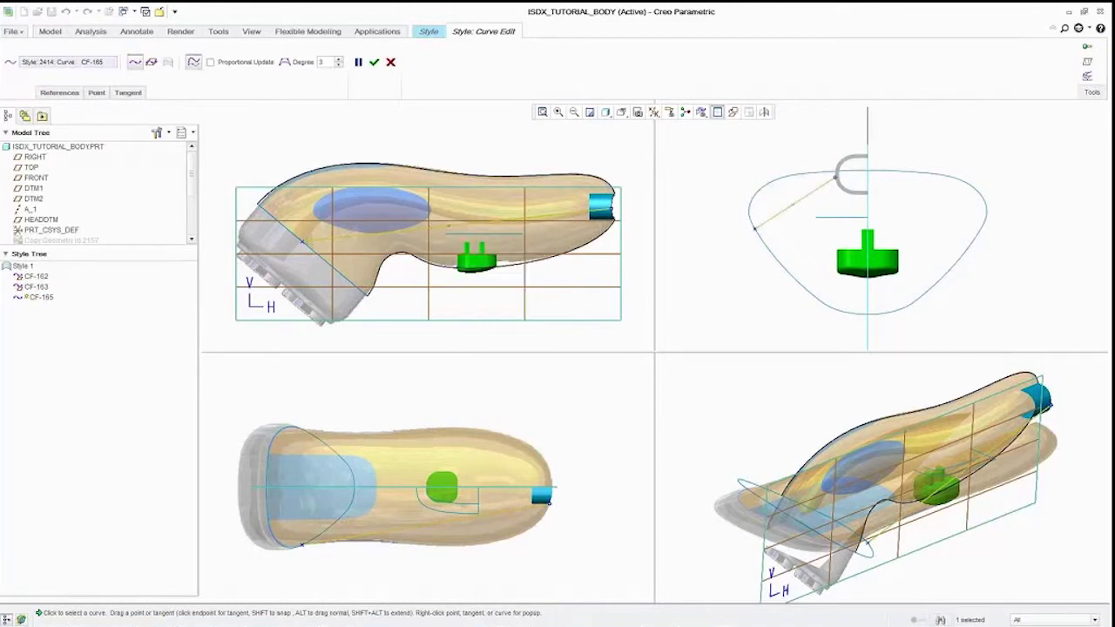
drag(418, 210, 301, 247)
right_click(352, 218)
click(398, 301)
click(52, 223)
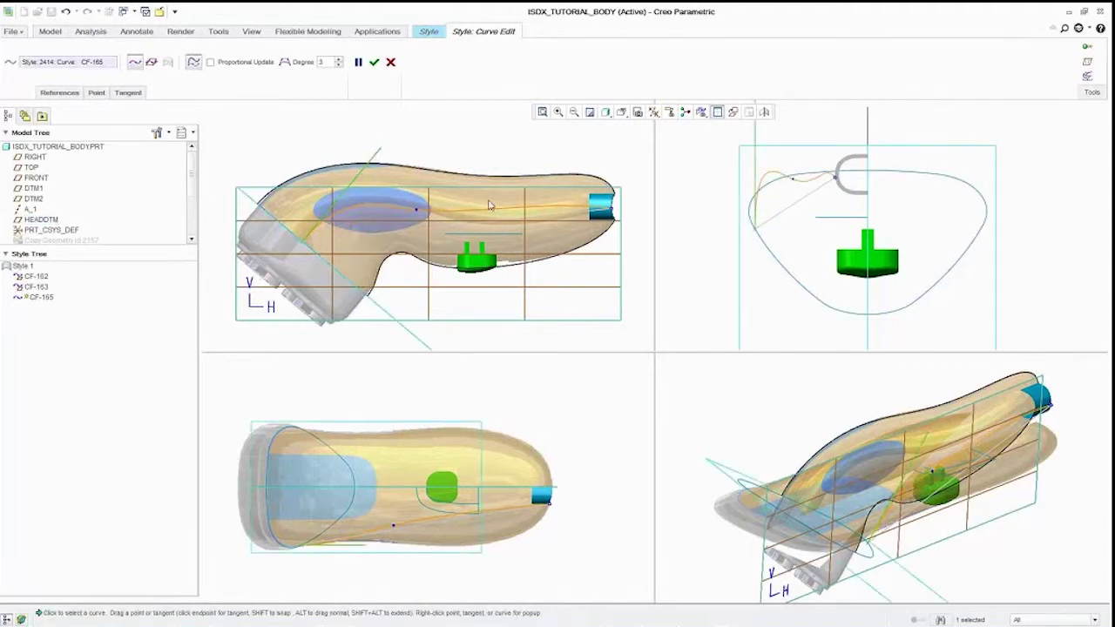
Adjust the side curve's interior point and recharger-end tangent to follow the top image's outline, and accept the edit.
drag(561, 211, 509, 250)
drag(389, 525, 494, 576)
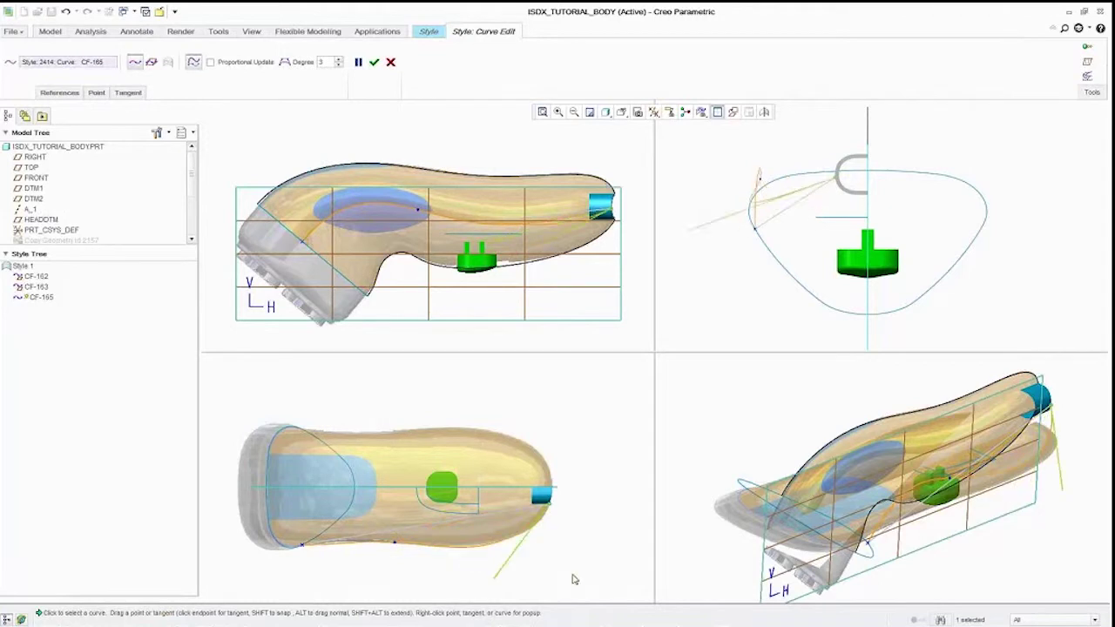
drag(573, 580, 525, 571)
drag(393, 542, 384, 544)
click(549, 506)
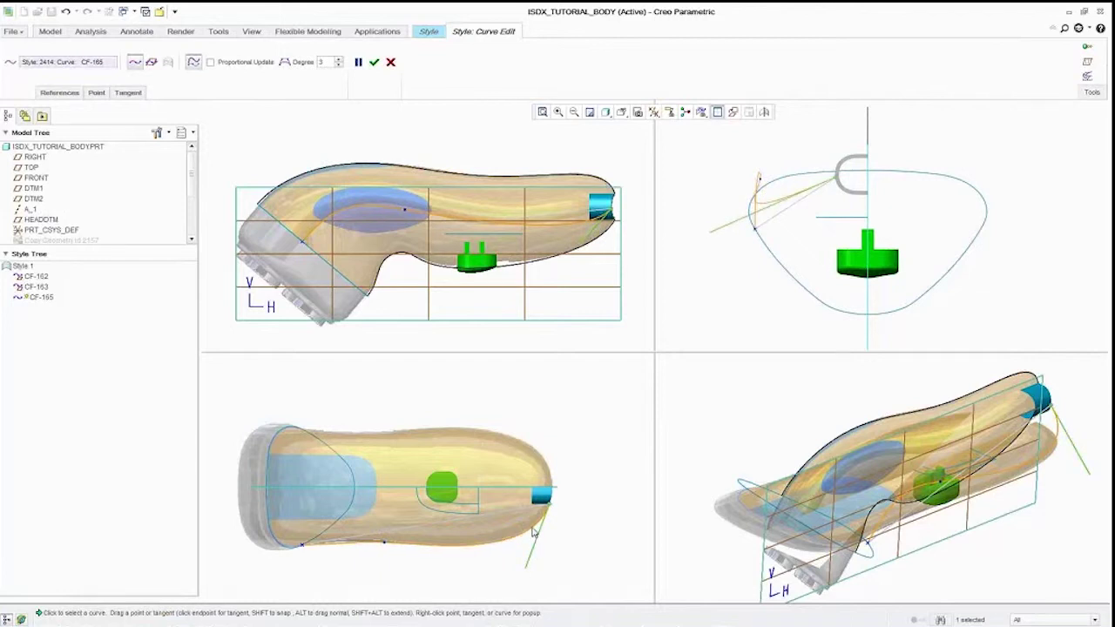
middle_click(546, 249)
Draw a free curve around the recharger end, snapped to the ends of the upper, side and lower curves.
click(114, 59)
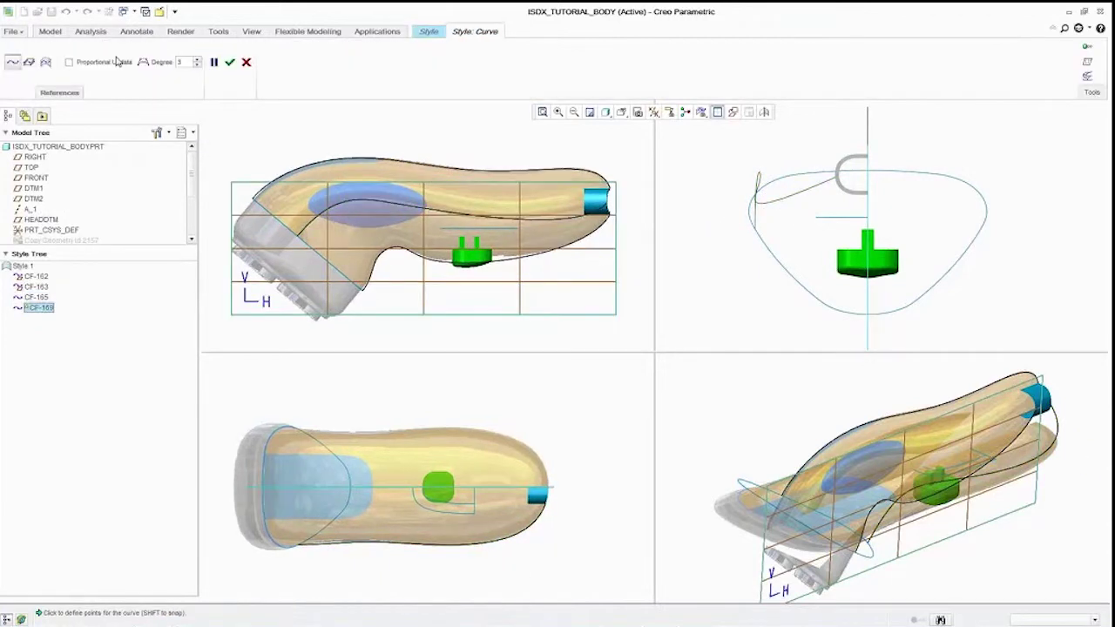
click(610, 187)
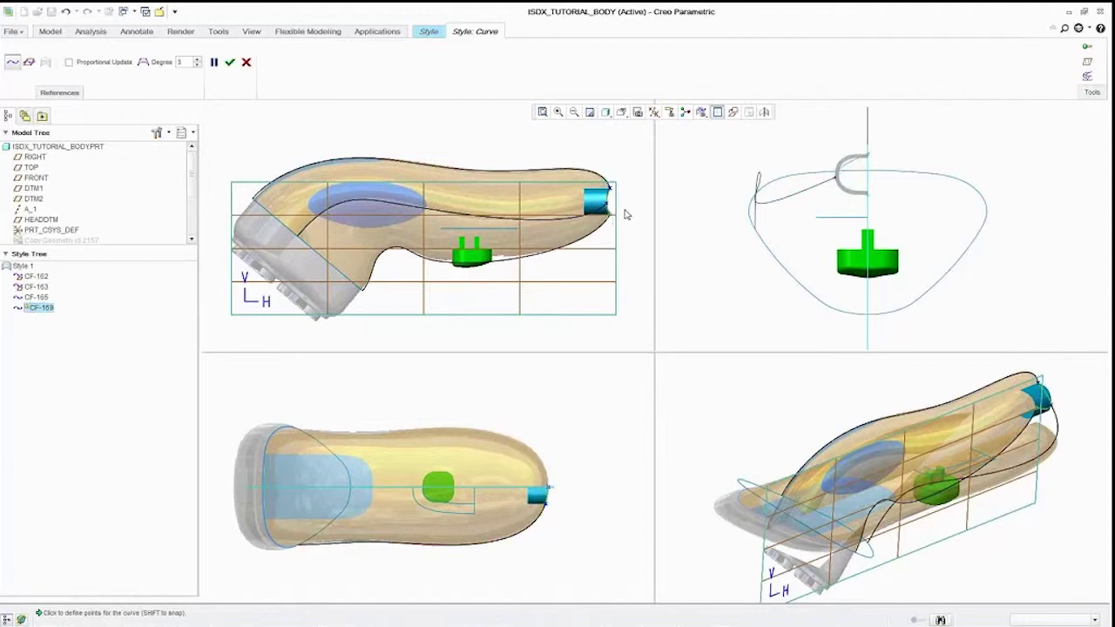
middle_click(624, 214)
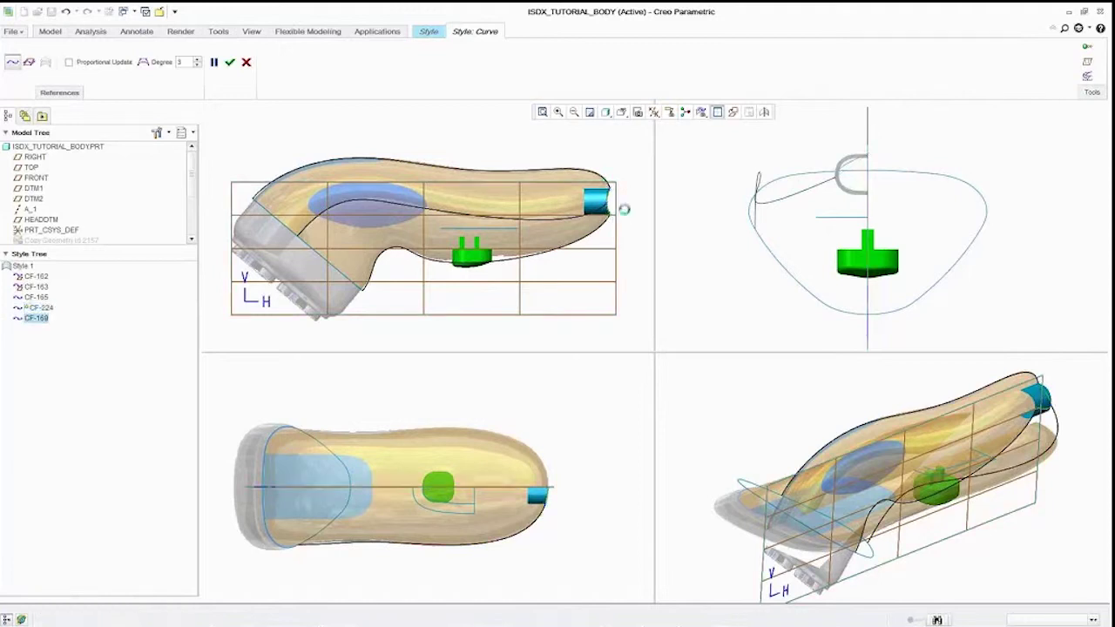
Edit the recharger-end curve, make its upper tangent normal to the FRONT plane, and adjust its tangent settings before accepting.
double_click(805, 184)
scroll(861, 158, down, 3)
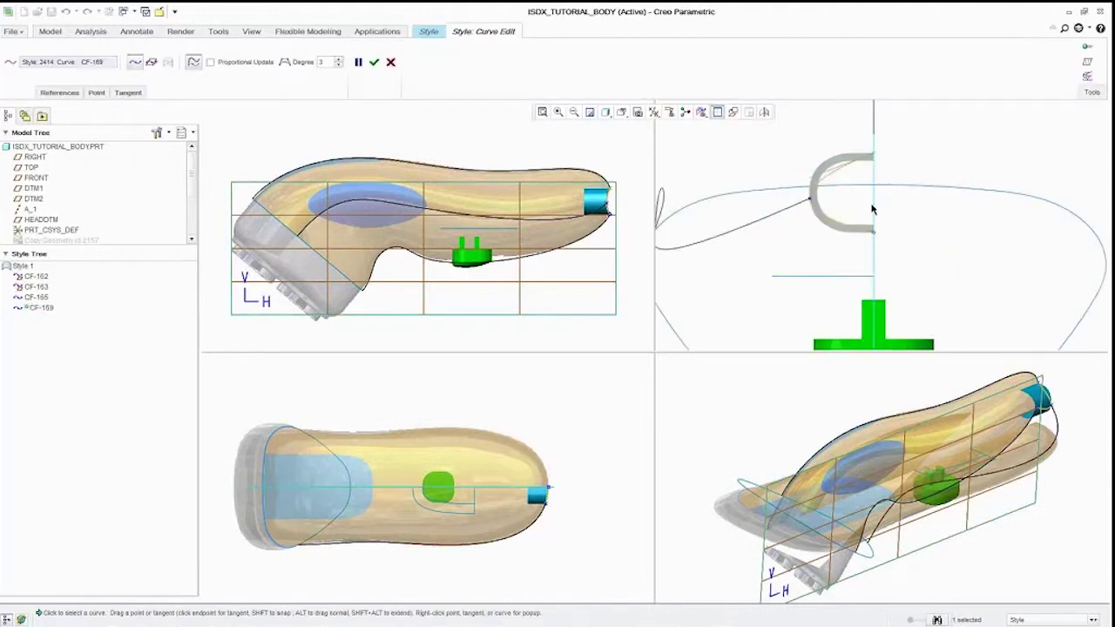
right_click(824, 174)
click(845, 303)
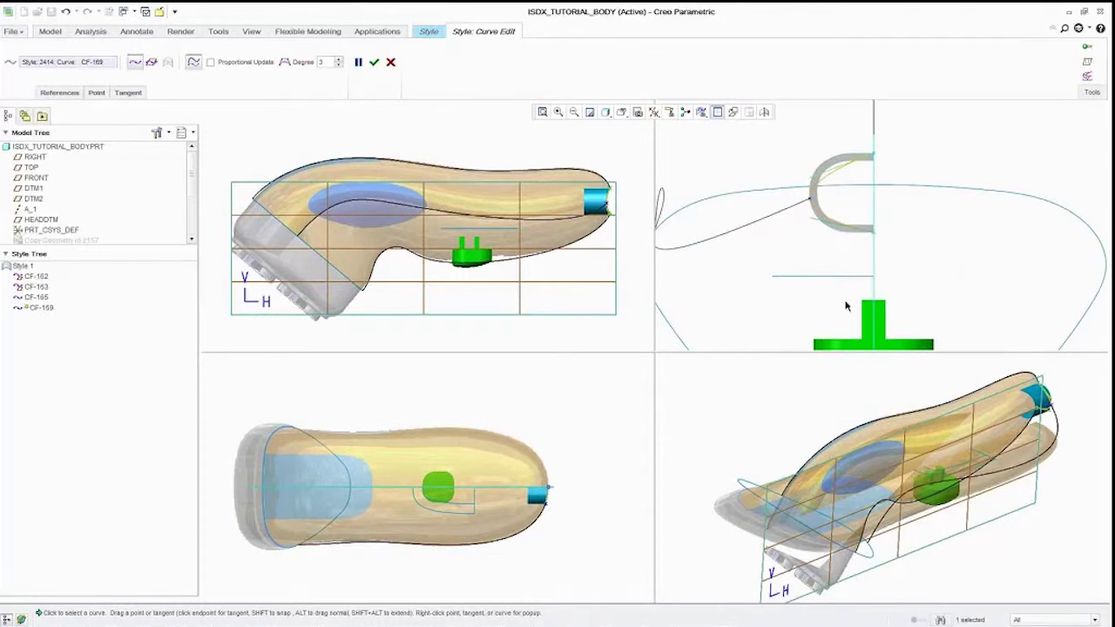
click(36, 178)
right_click(824, 173)
click(855, 225)
right_click(830, 223)
click(851, 279)
middle_click(835, 247)
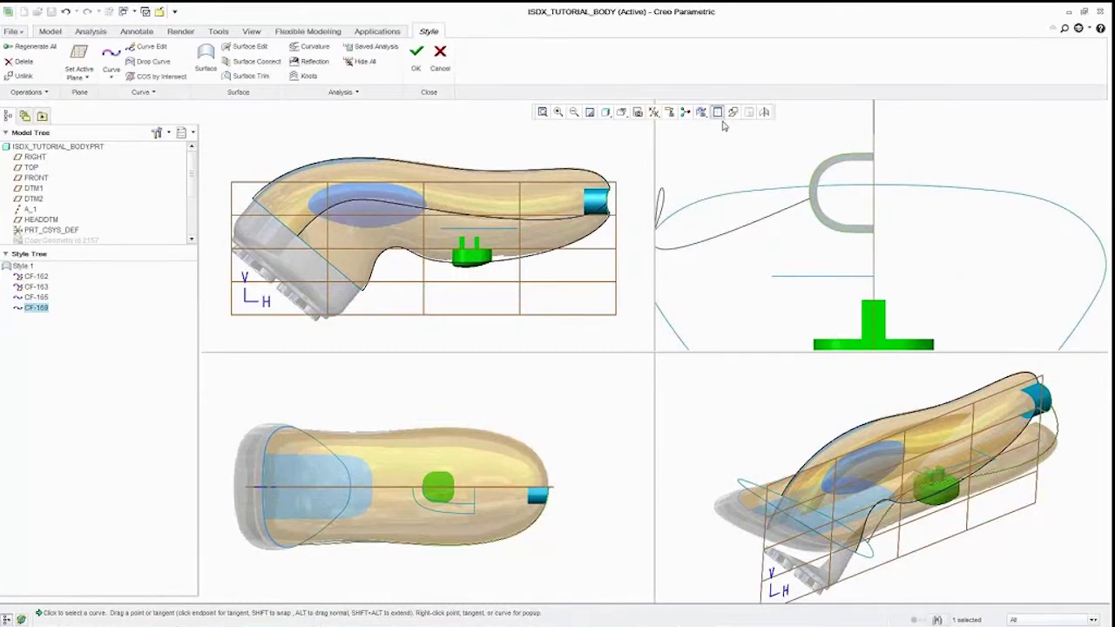
Return to a single view, accept the recharger-end curve edit, and restore the standard orientation.
click(717, 112)
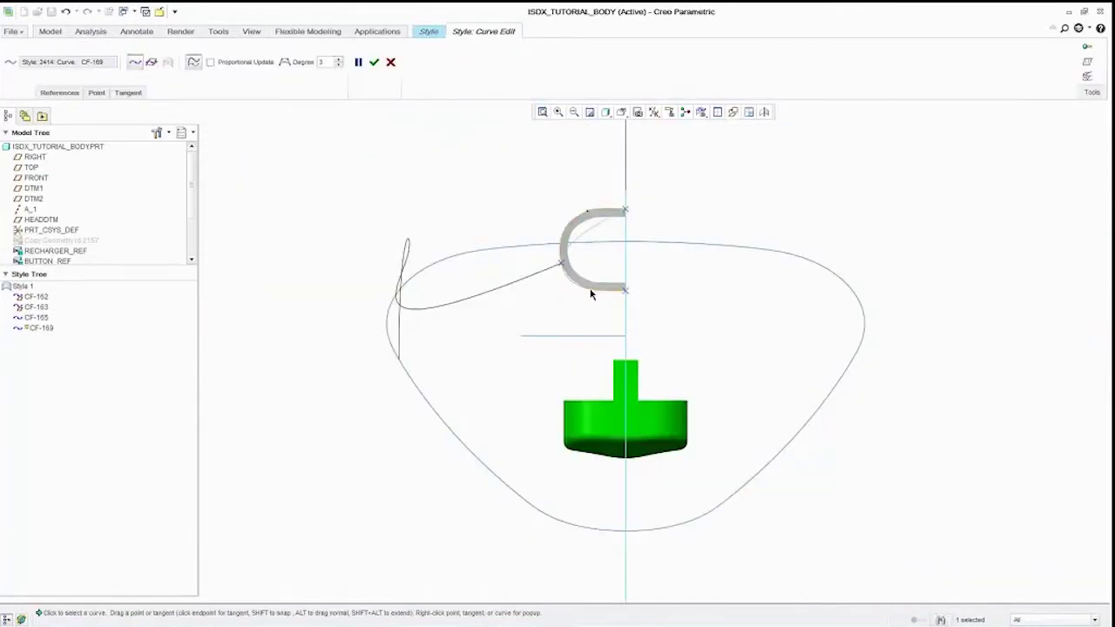
middle_click(585, 237)
key(ctrl+d)
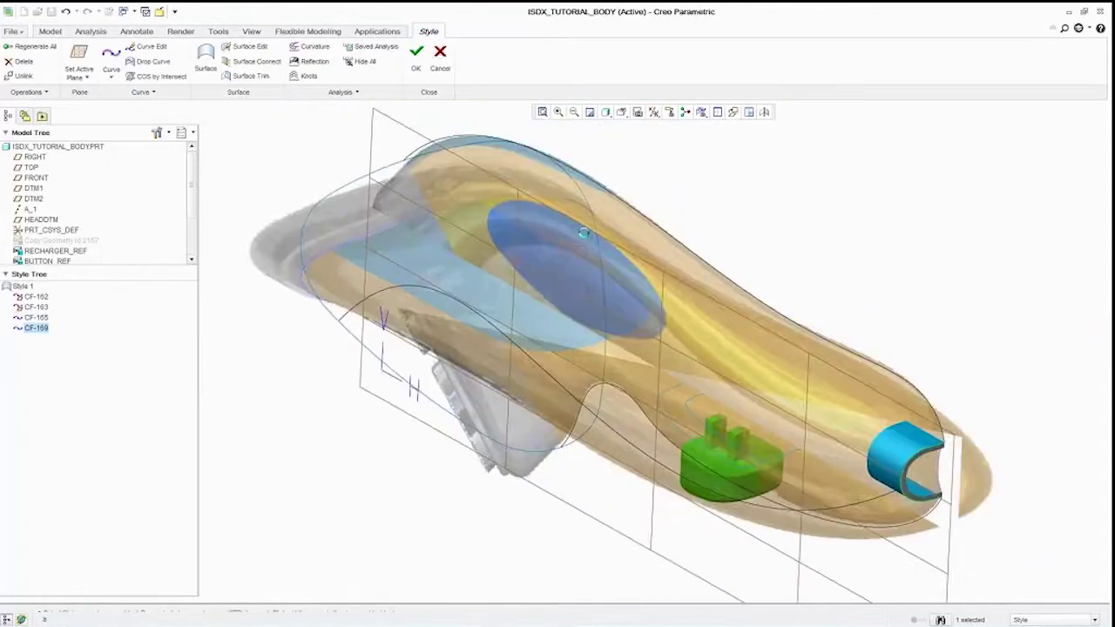
Hide the side and top concept images.
click(250, 30)
click(297, 91)
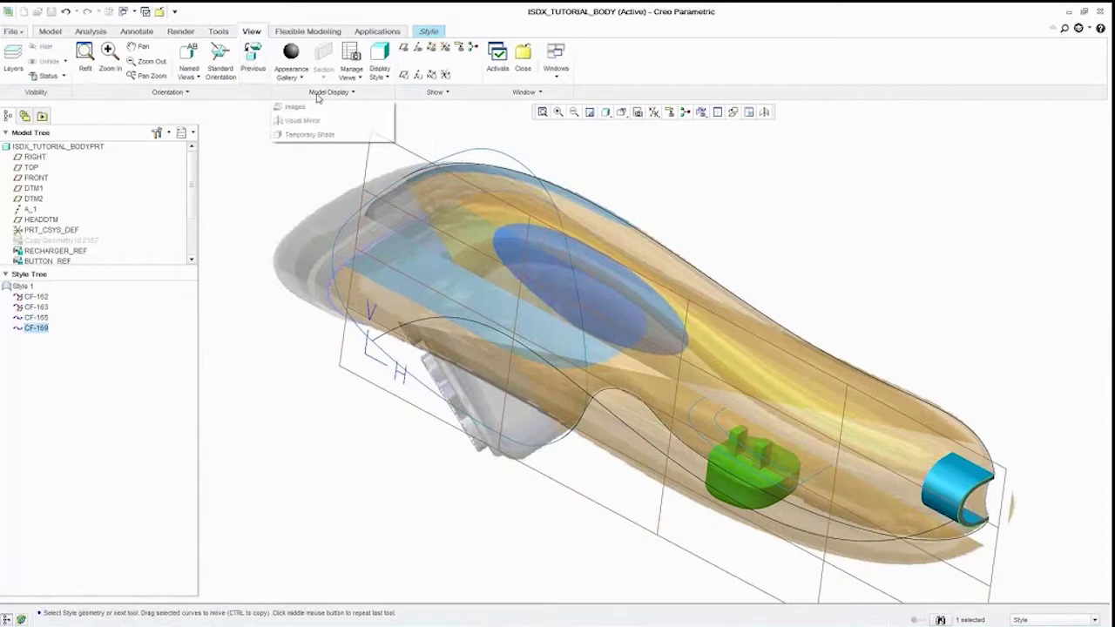
click(318, 108)
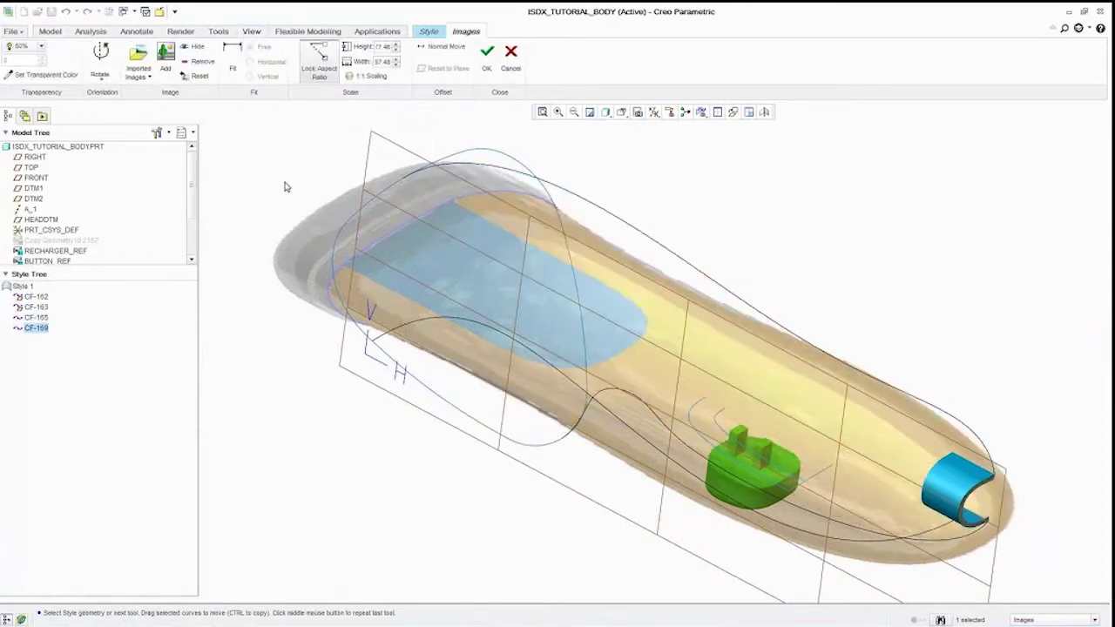
middle_click(321, 106)
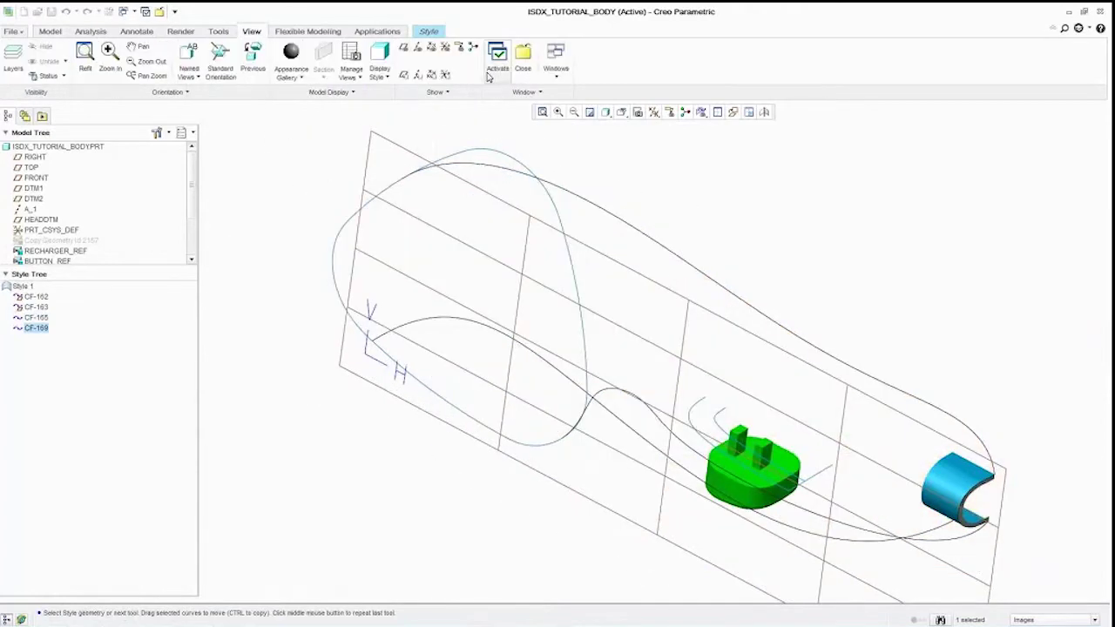
Define a boundary surface from the recharger-end curve, upper curve, head profile and side curve.
click(429, 31)
middle_click(424, 128)
click(963, 498)
ctrl+click(915, 396)
ctrl+click(386, 183)
ctrl+click(370, 327)
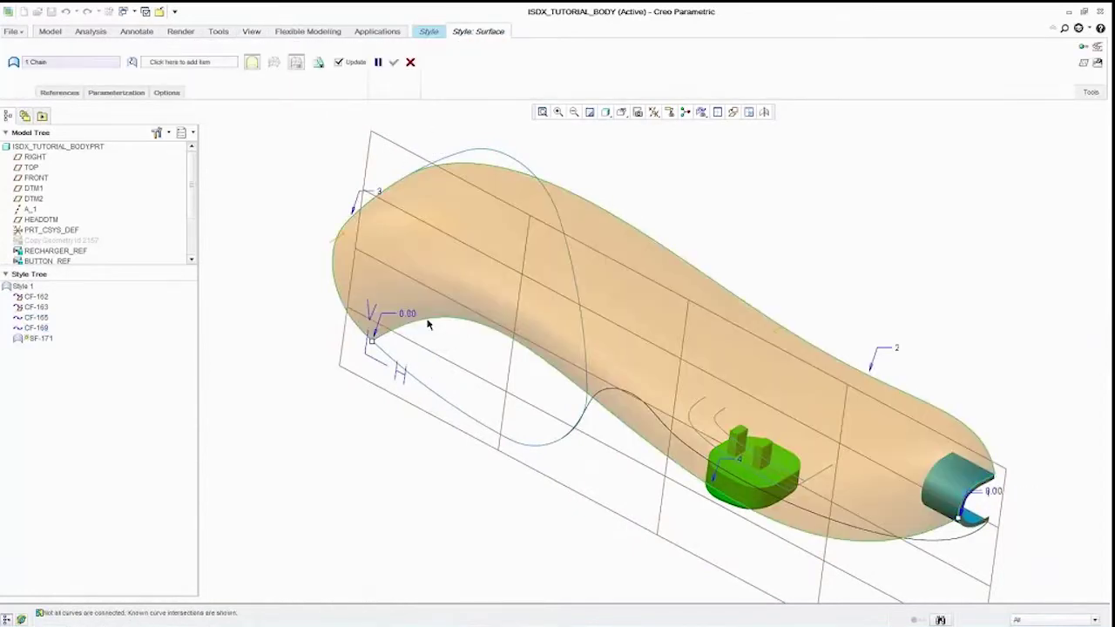
Review the connection types on the surface's upper and head edges, keep the head edge tangent, and complete the surface.
right_click(781, 338)
click(781, 322)
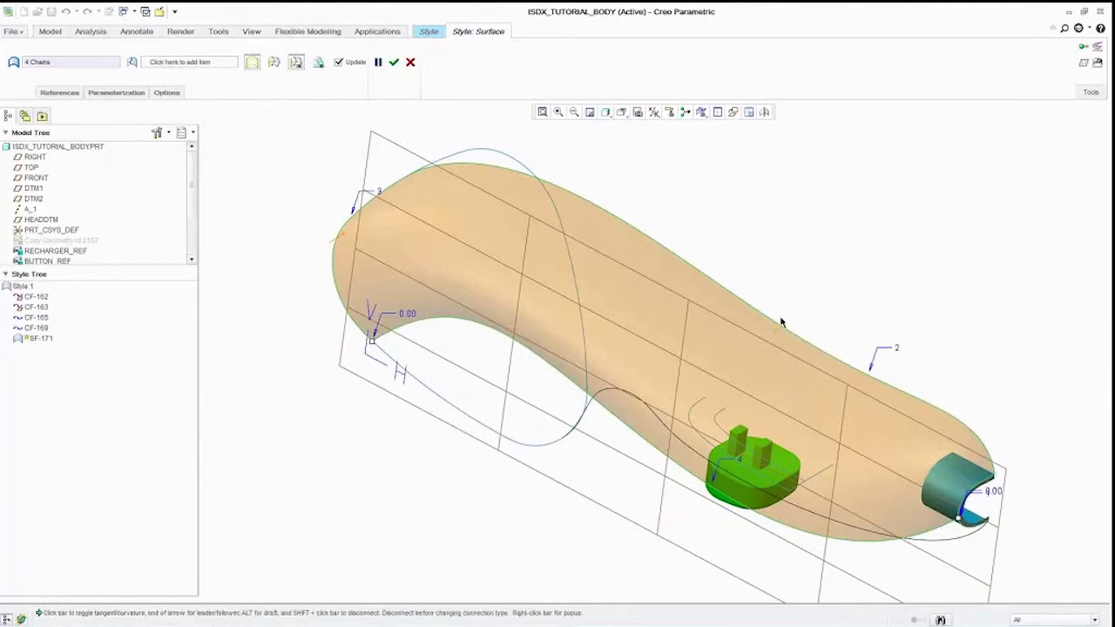
right_click(341, 234)
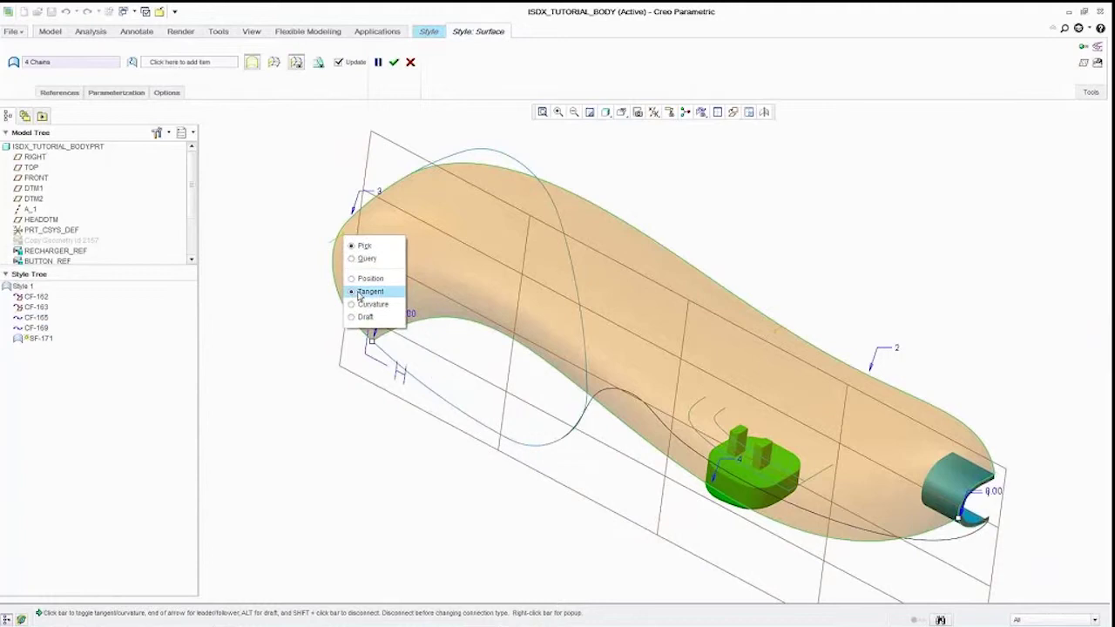
click(329, 230)
middle_click(329, 232)
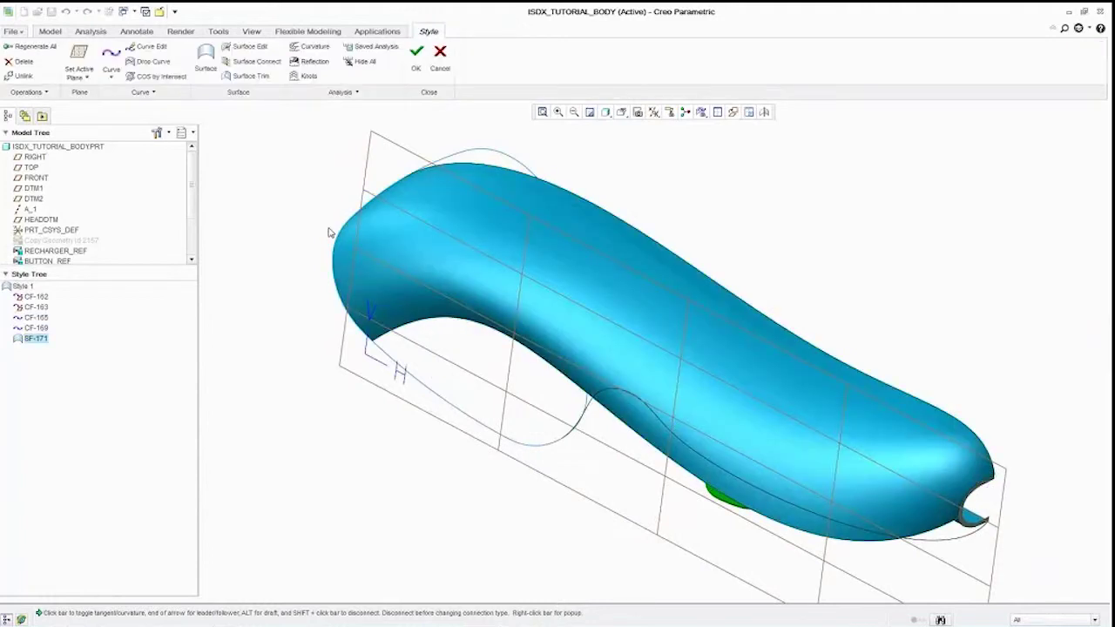
Start a planar curve on a plane crossing the body at about mid-length of the upper curve, with all views displayed.
click(111, 56)
right_click(221, 180)
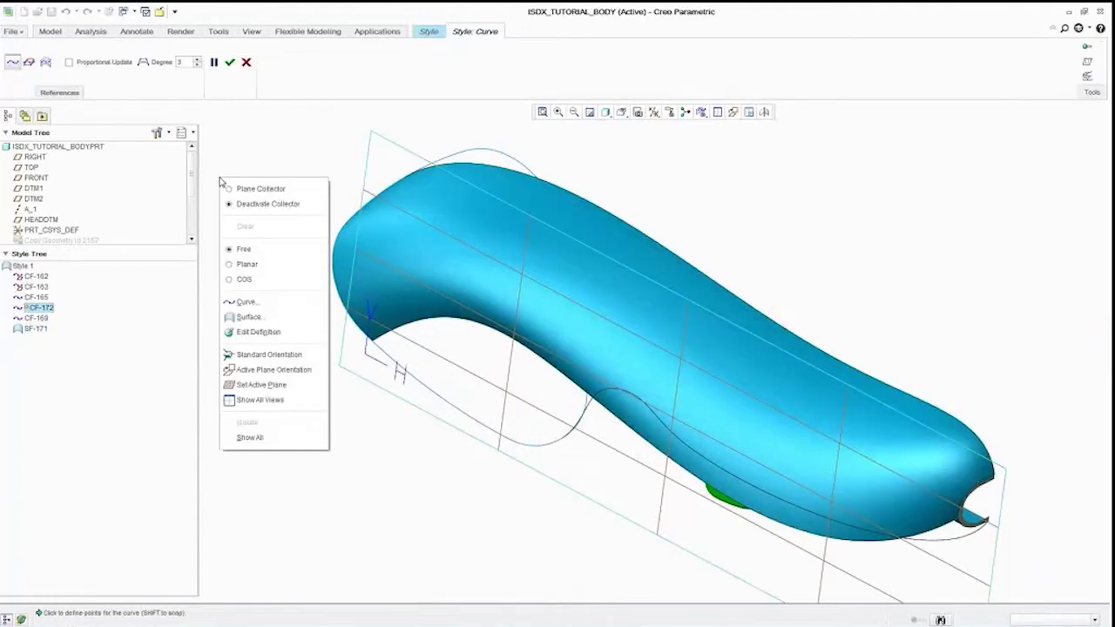
right_click(243, 268)
click(261, 277)
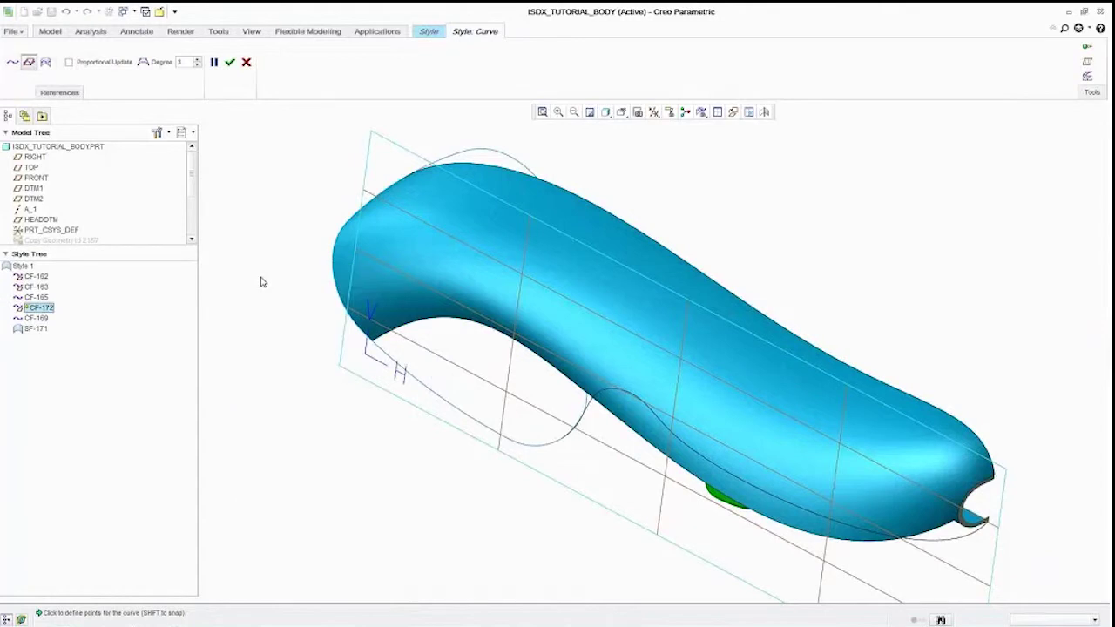
click(670, 255)
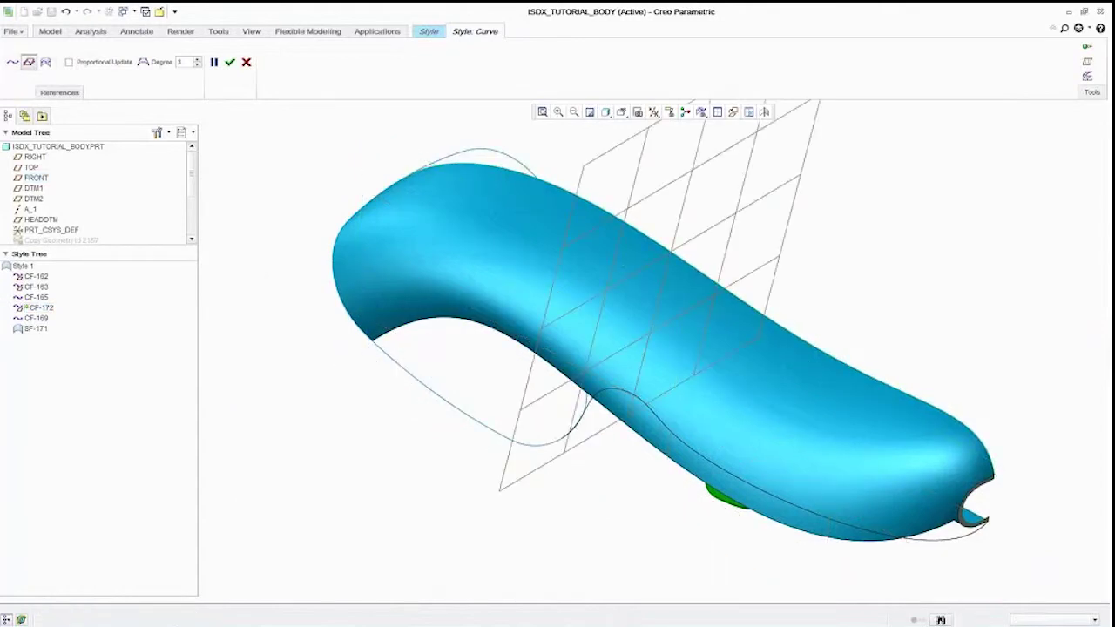
click(717, 112)
right_click(718, 154)
click(749, 346)
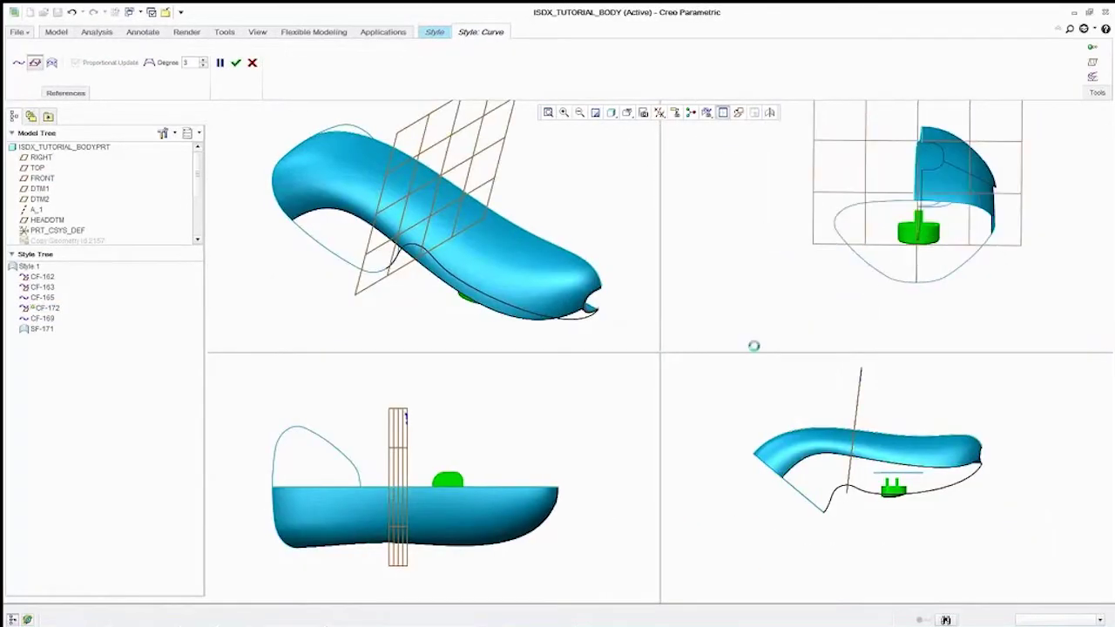
Draw the planar cross-section curve with points snapped to the upper, side and lower curves.
shift+click(440, 176)
shift+click(384, 233)
shift+click(428, 251)
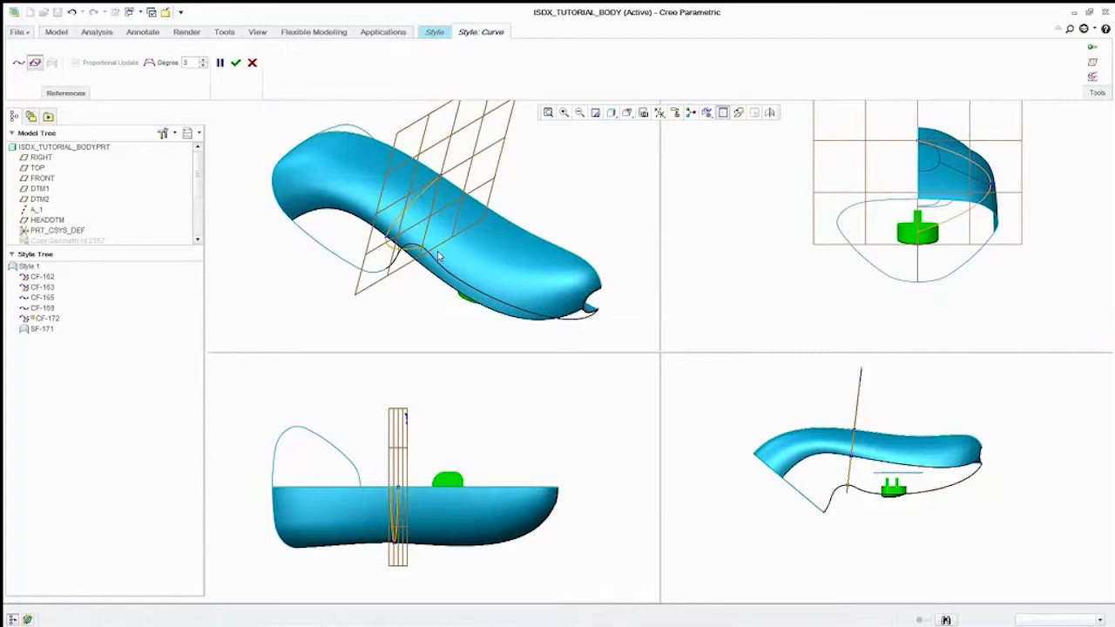
middle_click(438, 256)
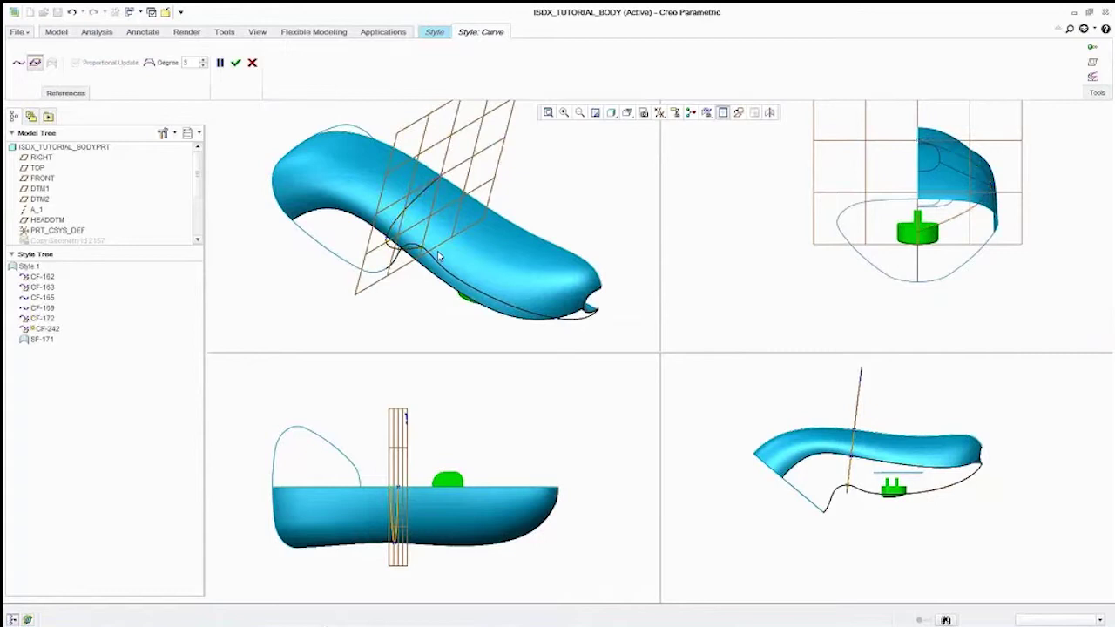
middle_click(438, 256)
Make the cross-section curve's end tangents normal to the FRONT plane and enable the visual mirror about FRONT.
double_click(409, 206)
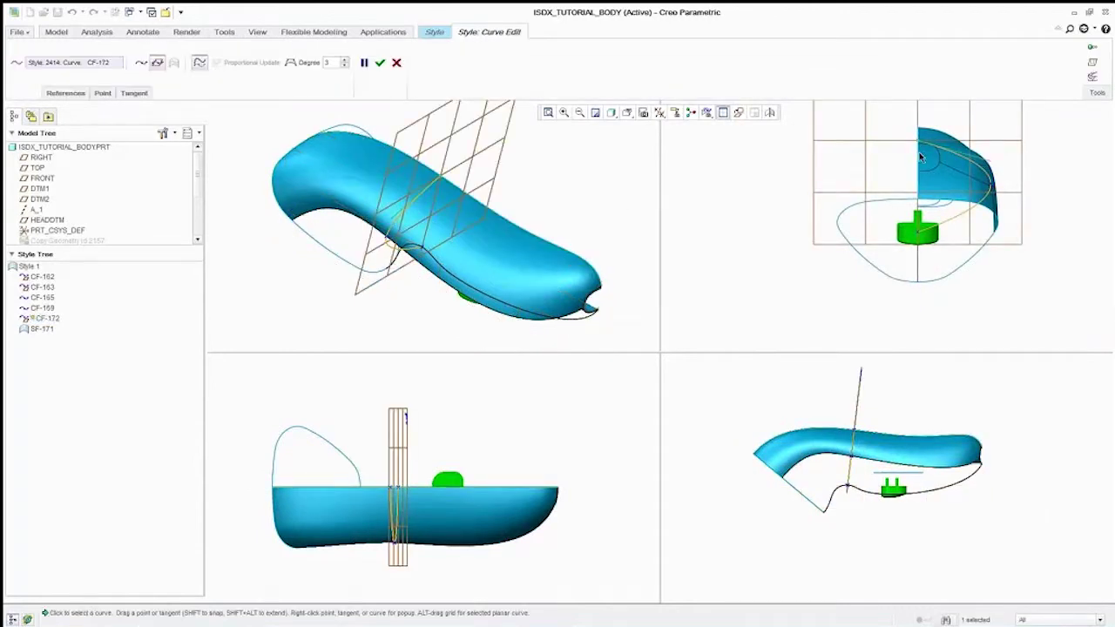
right_click(965, 159)
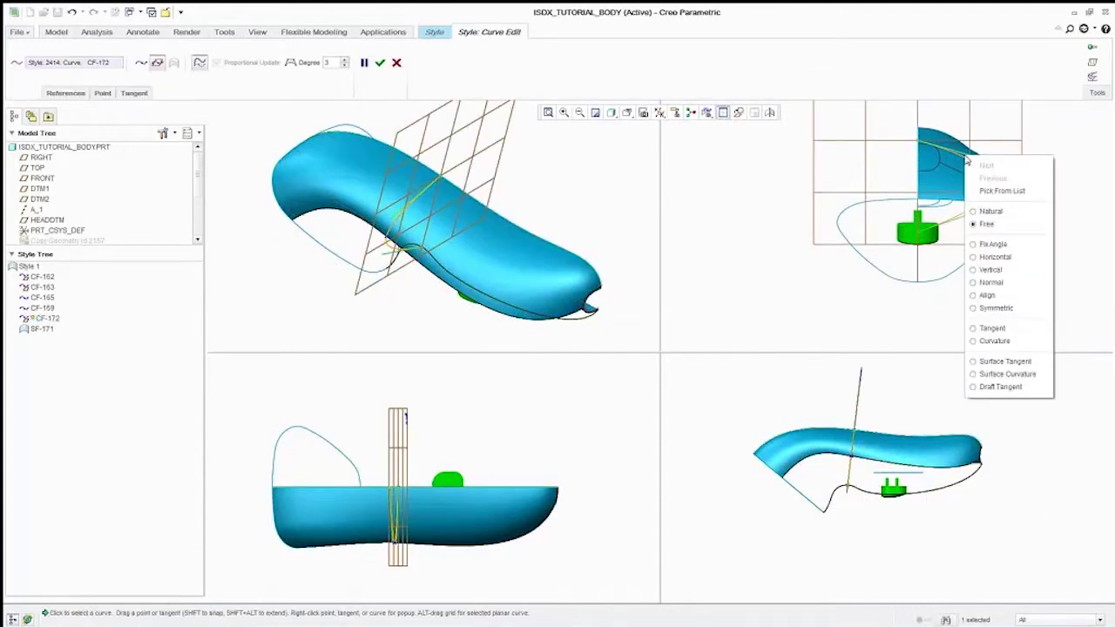
click(990, 282)
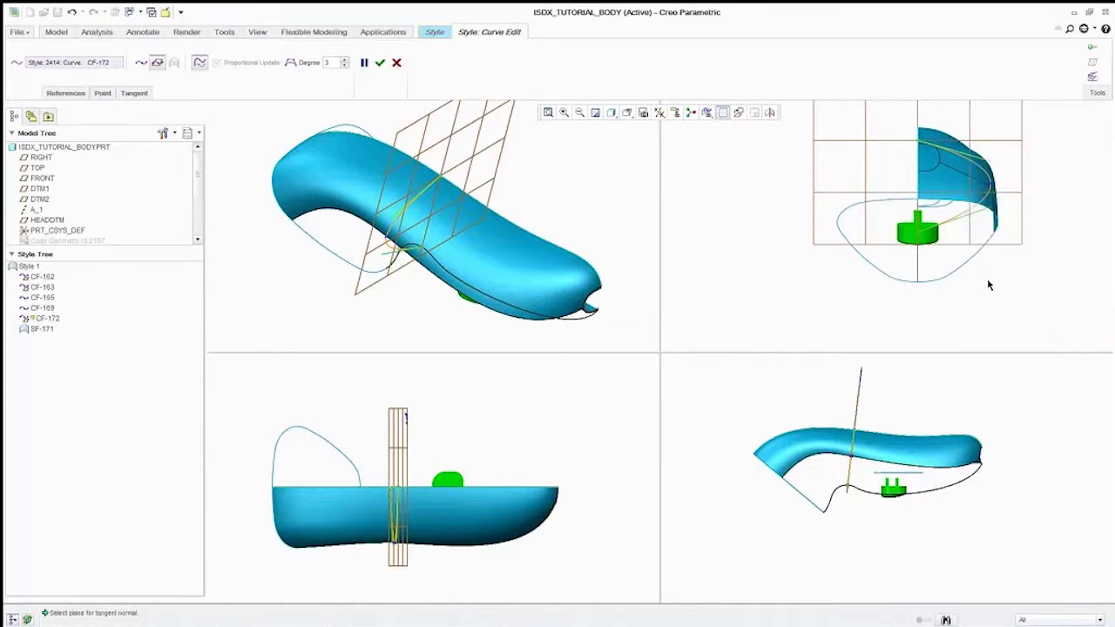
click(44, 179)
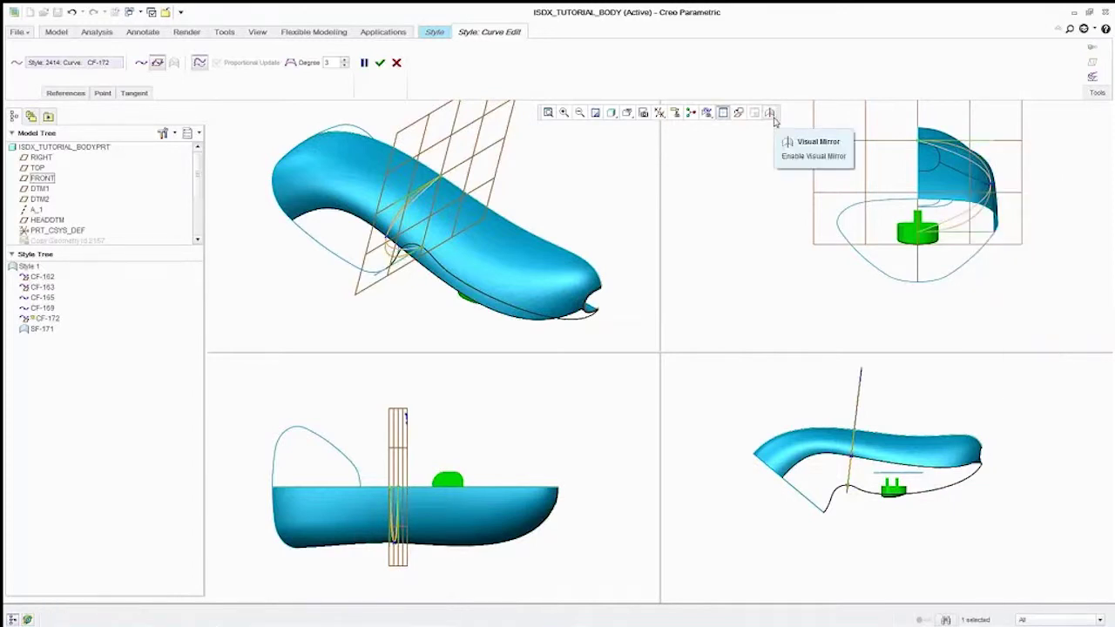
click(39, 179)
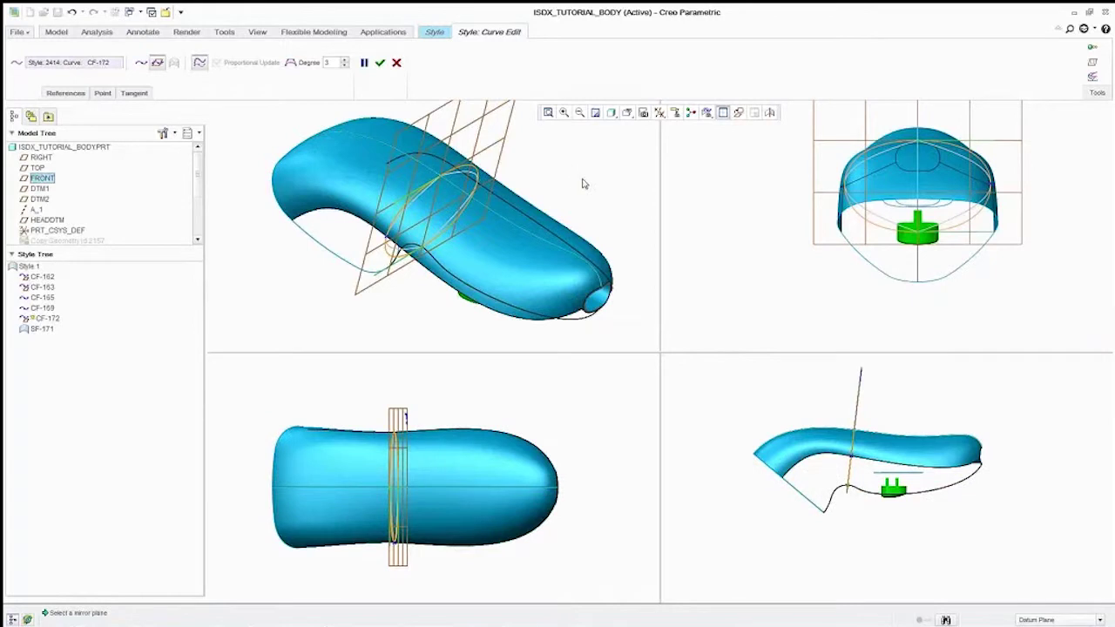
Display the cross-section curve's curvature comb, shorten its upper tangent to refine the shape, and accept the edit.
click(1091, 76)
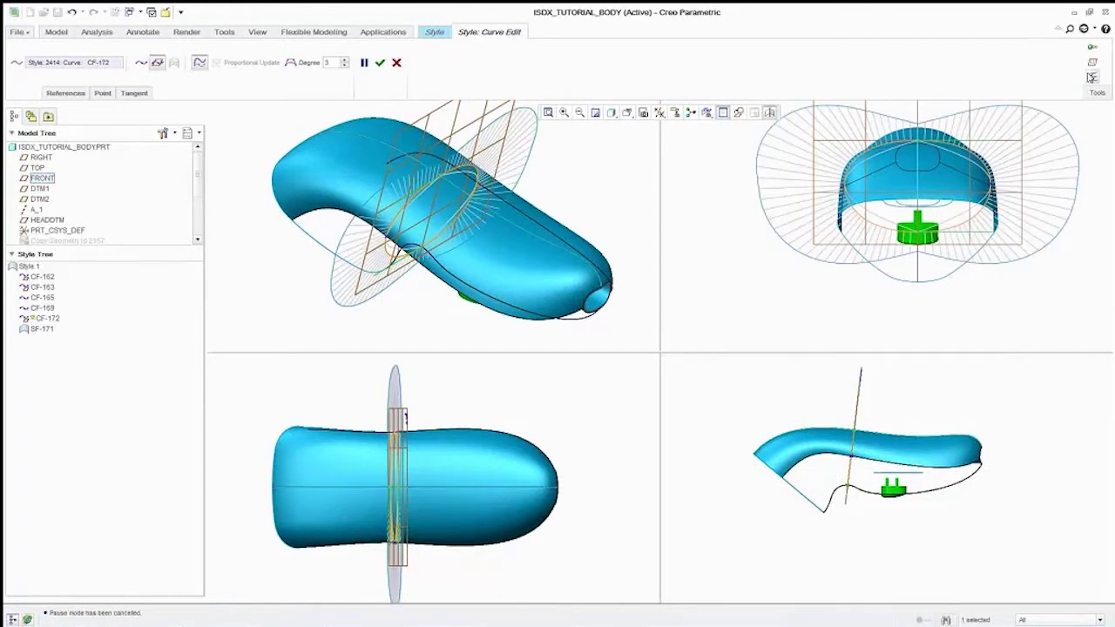
drag(980, 141, 965, 146)
middle_click(655, 158)
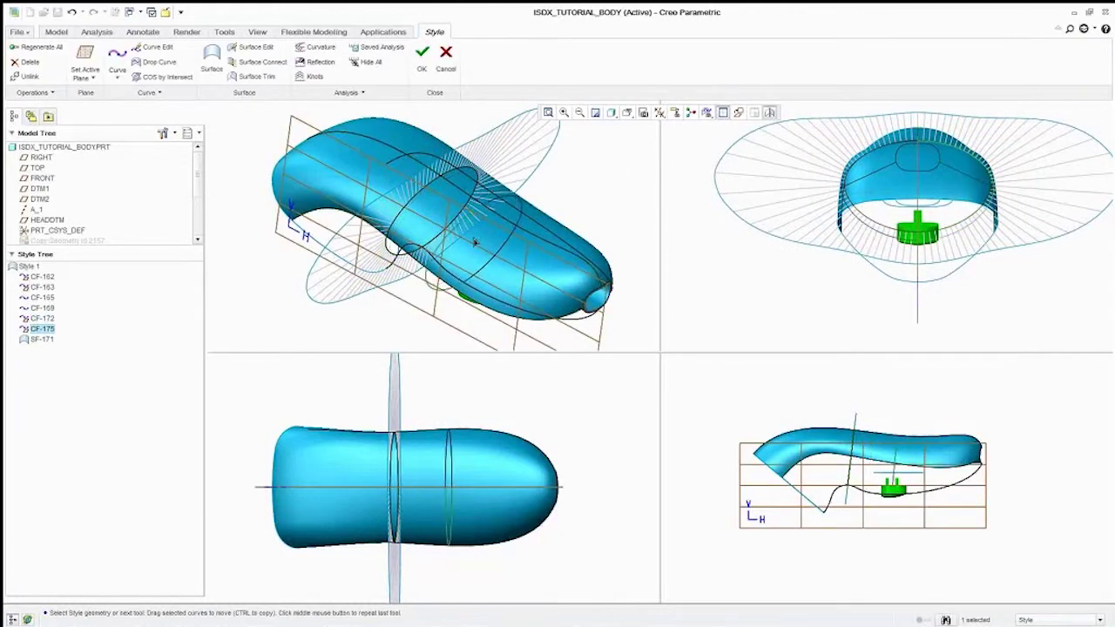
Edit the copied cross-section curve near the tail with its curvature comb shown, accept it, hide all analyses and restore the single view.
double_click(505, 261)
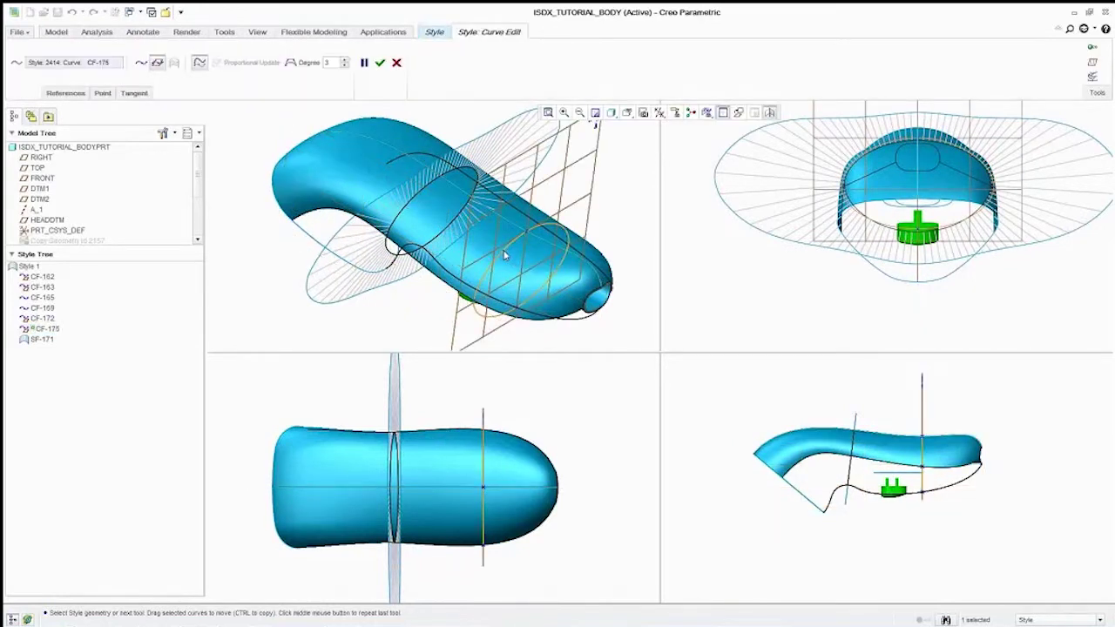
click(1093, 79)
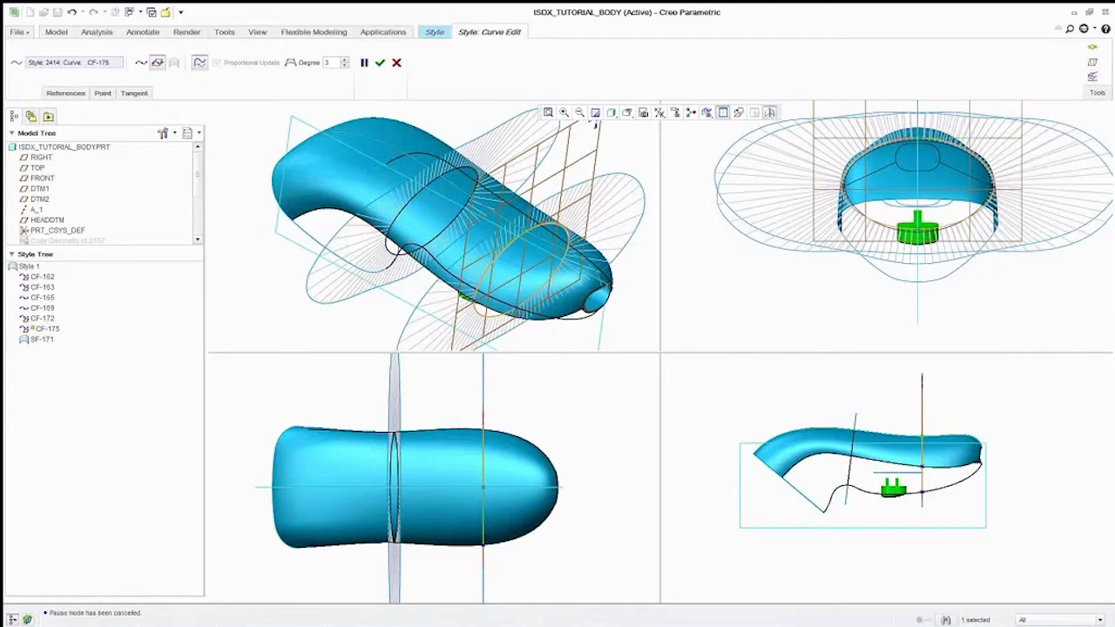
middle_click(988, 108)
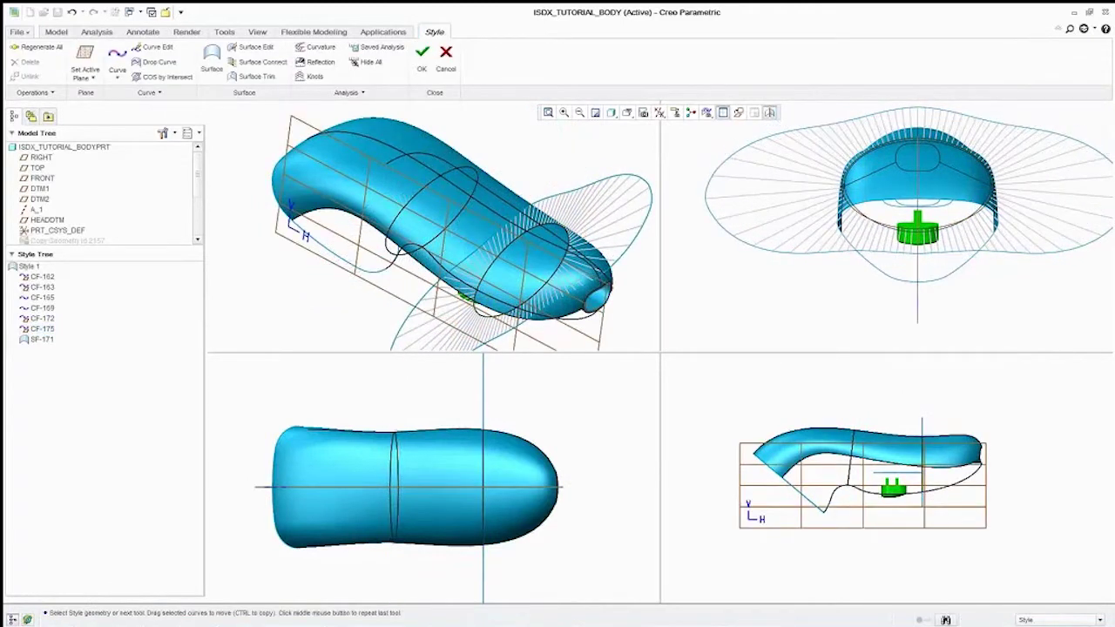
click(369, 62)
click(722, 112)
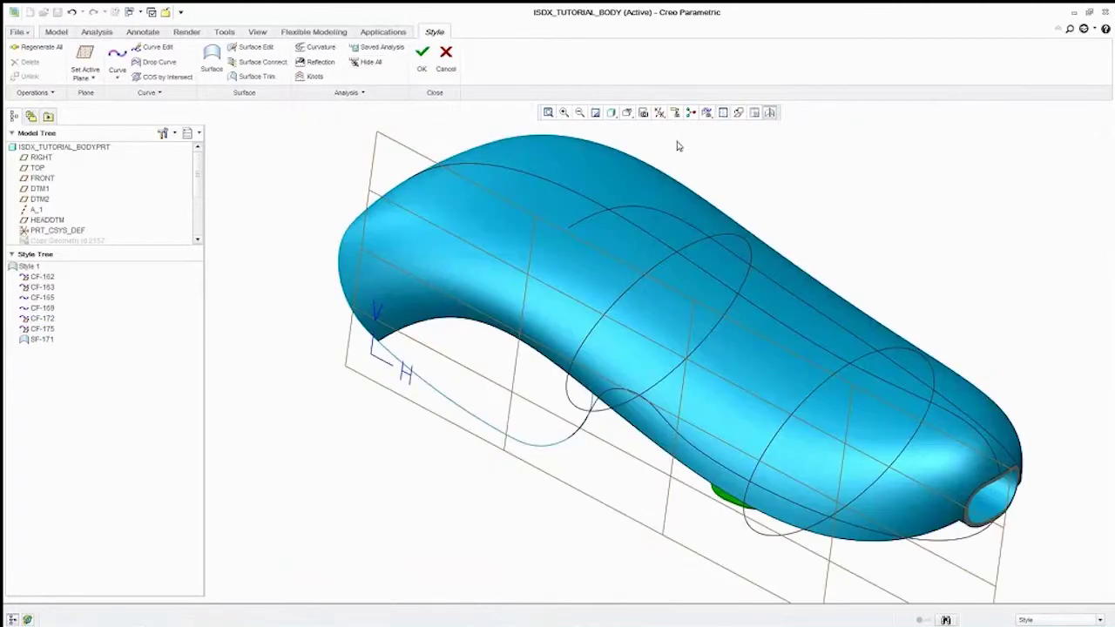
Redefine the upper body surface with the two cross-section curves as internal curves and accept it.
double_click(476, 206)
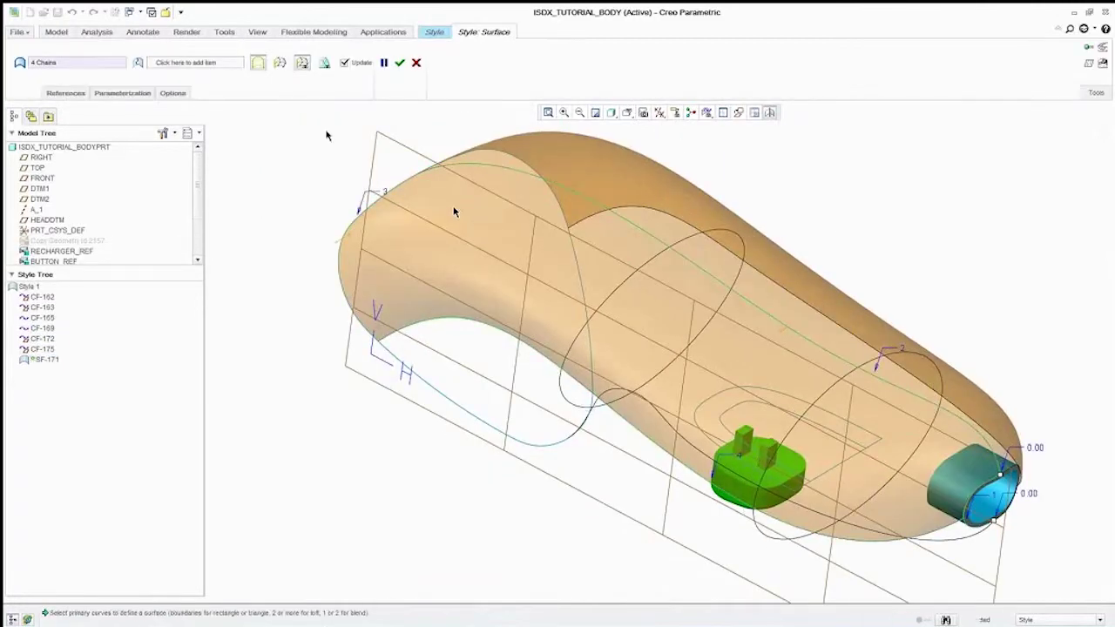
click(207, 63)
click(600, 310)
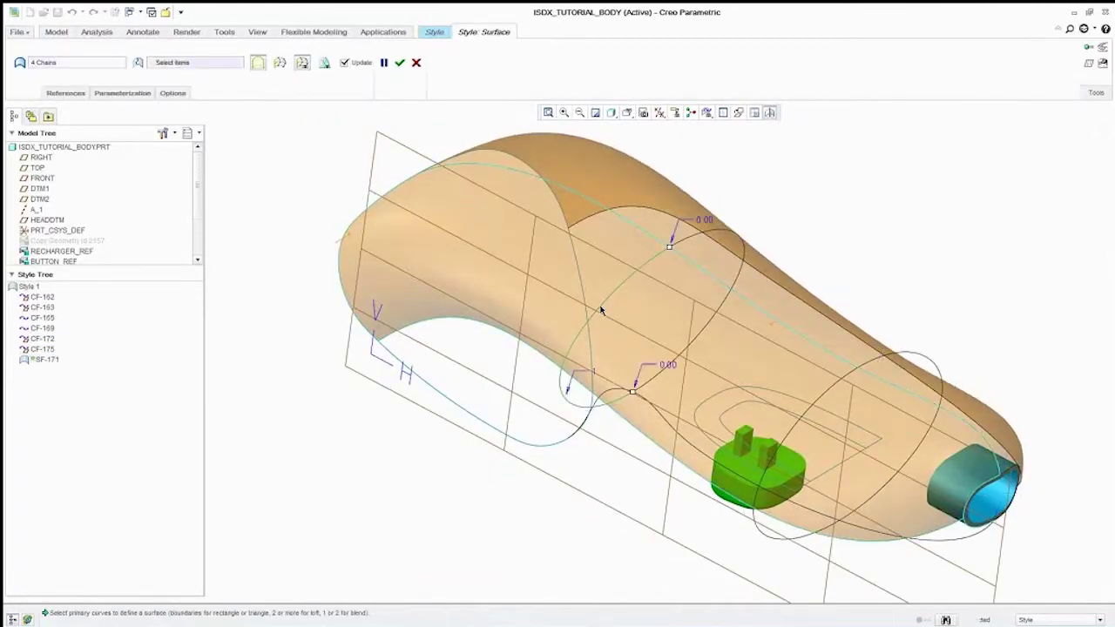
click(805, 401)
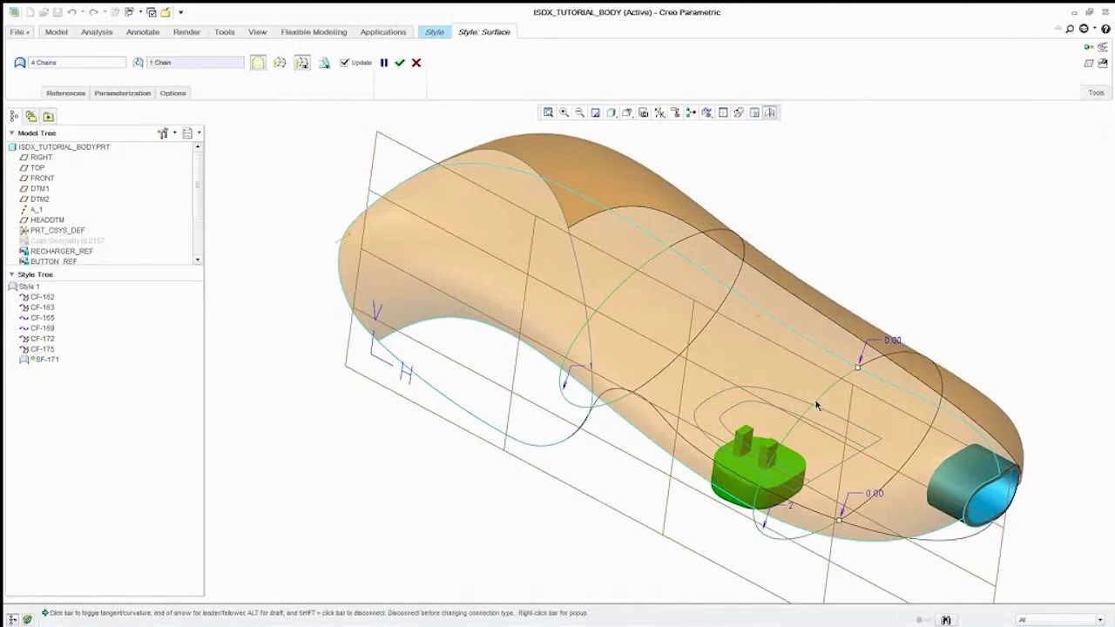
middle_click(786, 218)
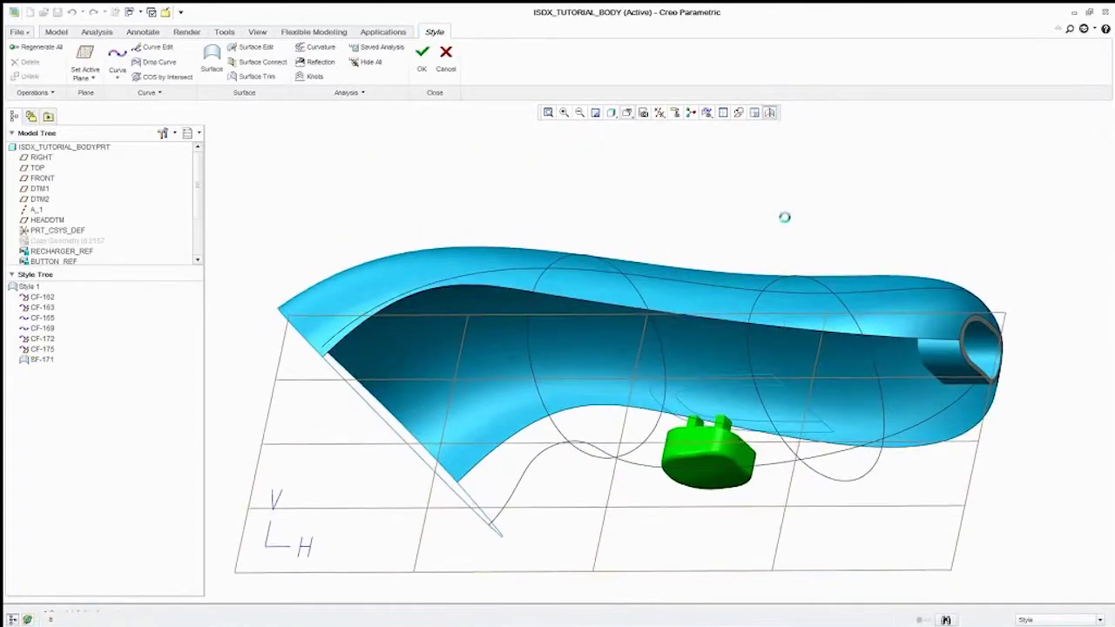
Create a lower rear surface bounded by the mid cross-section curve, side curve, tail opening edge and lower profile curve.
click(212, 58)
click(524, 361)
ctrl+click(787, 341)
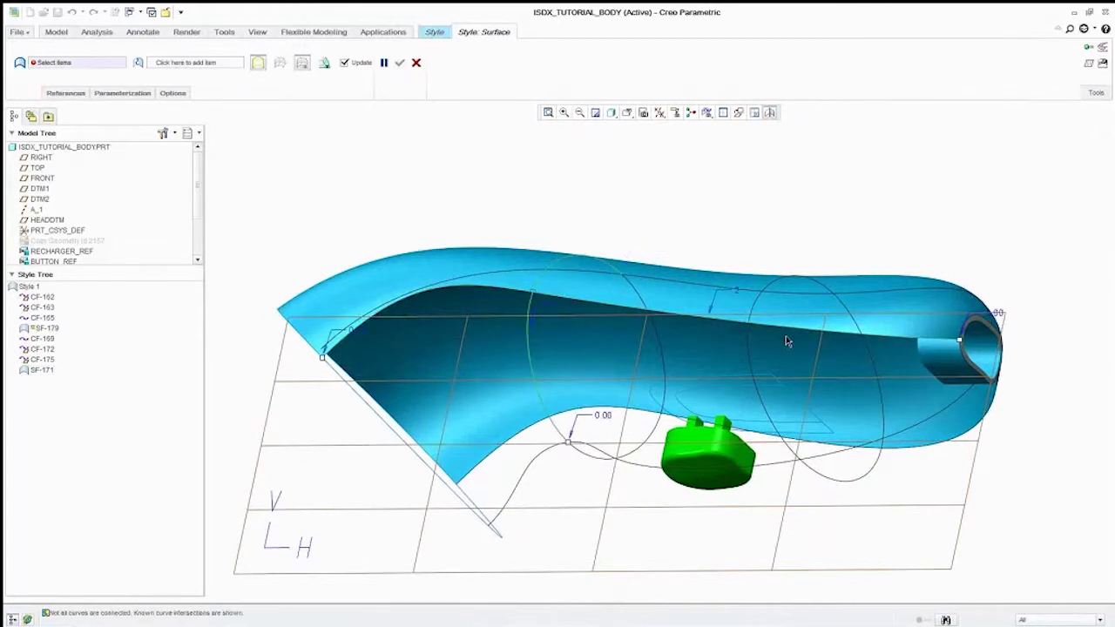
ctrl+click(991, 347)
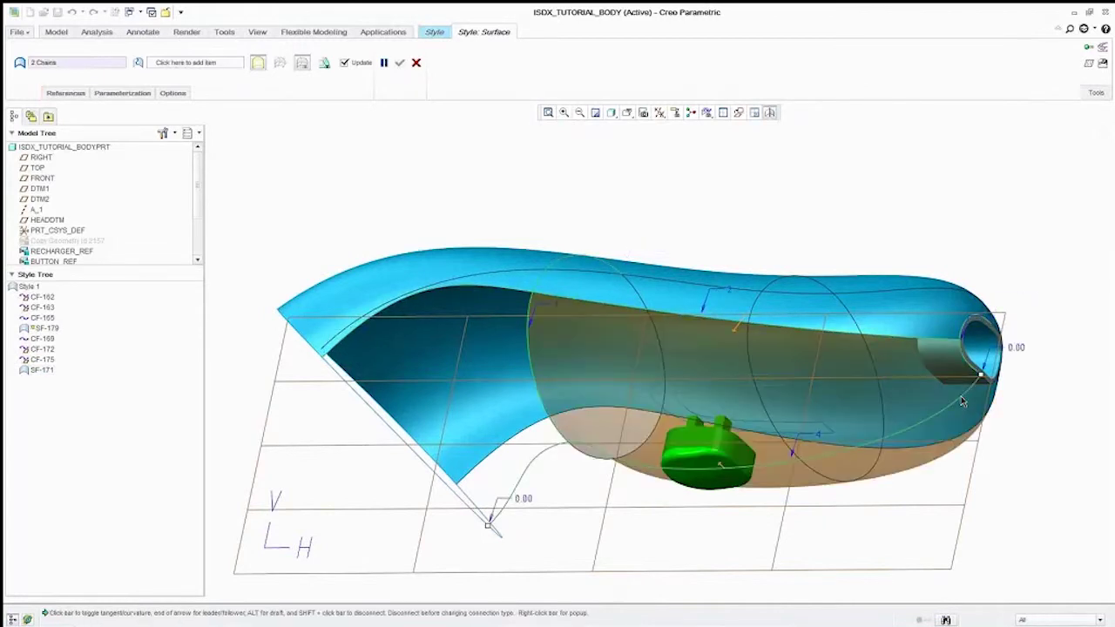
middle_click(748, 367)
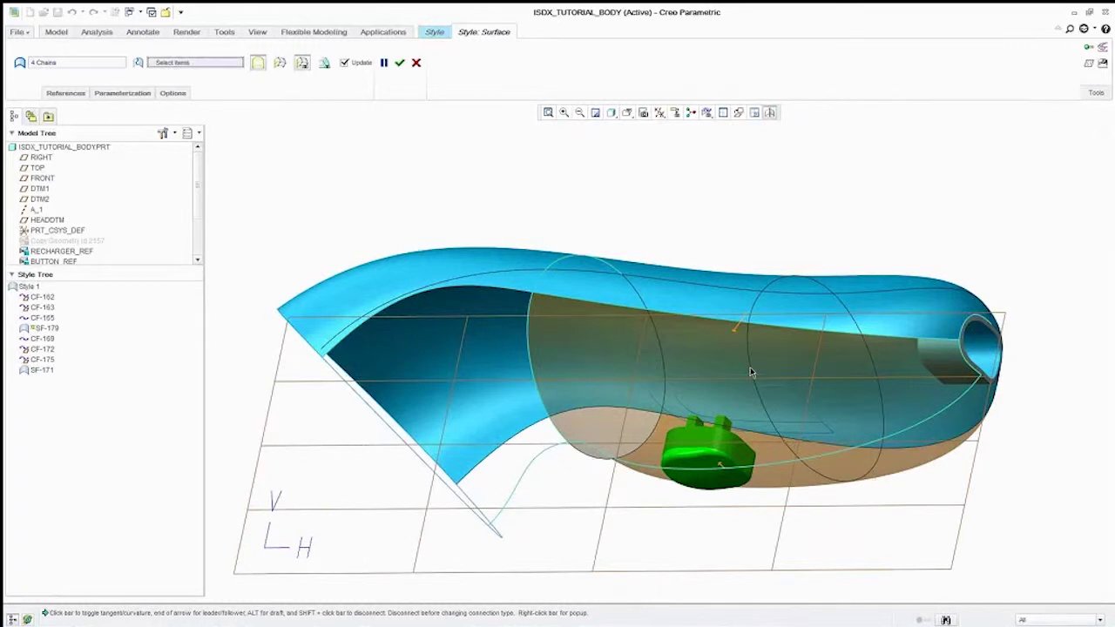
Add the rear cross-section as the lower surface's internal curve, set its connection to the upper surface to Curvature, and accept.
right_click(714, 328)
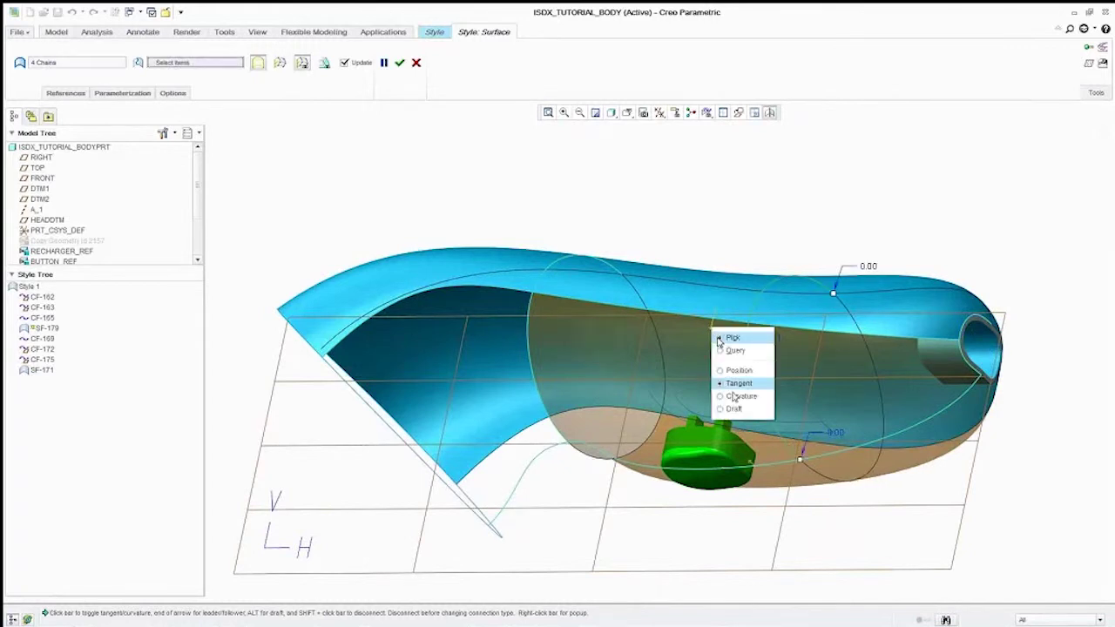
click(732, 393)
middle_click(733, 393)
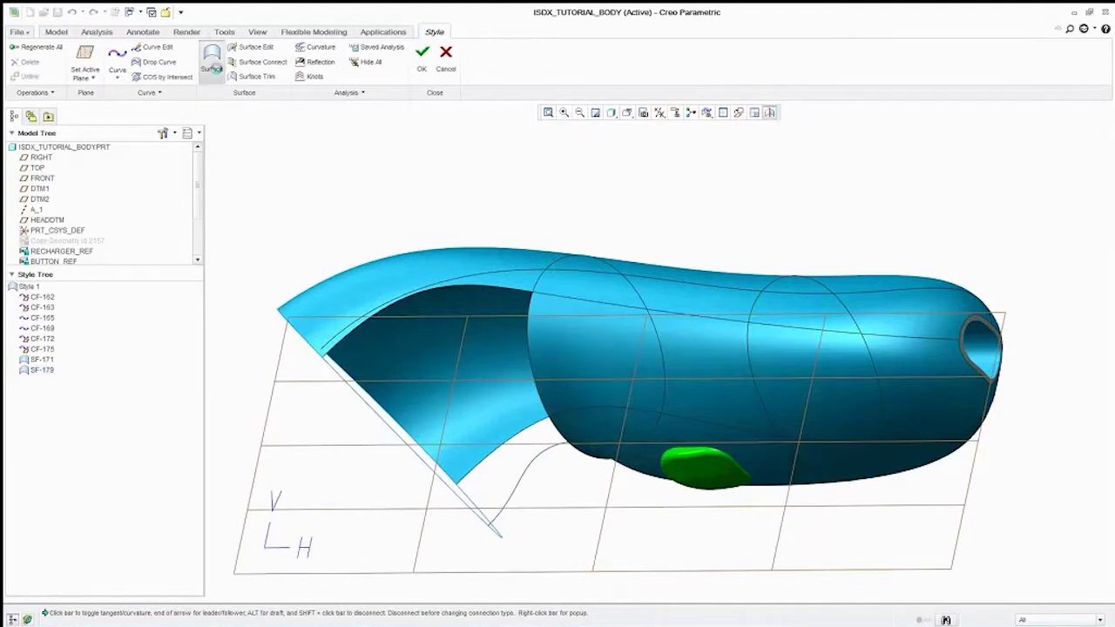
Define a lower front surface from the side curve, mid cross-section, lower profile curve and slanted head-end curve.
click(212, 60)
click(453, 290)
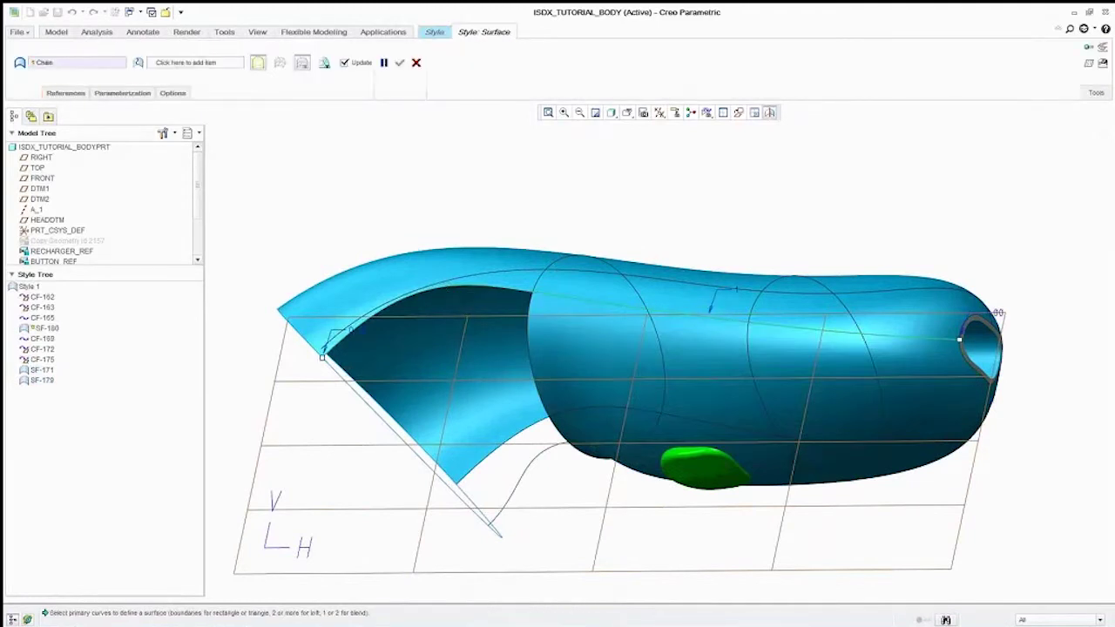
click(401, 442)
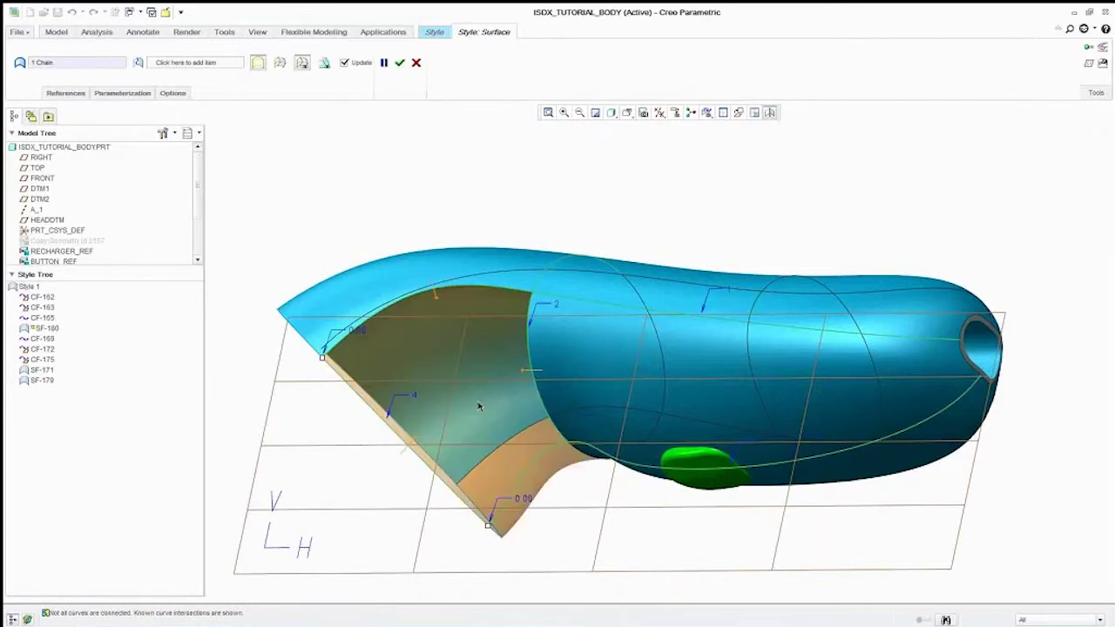
Set the lower front surface's connections to the rear and upper surfaces to Curvature, keep the lower edge Normal, and accept.
right_click(525, 375)
click(540, 415)
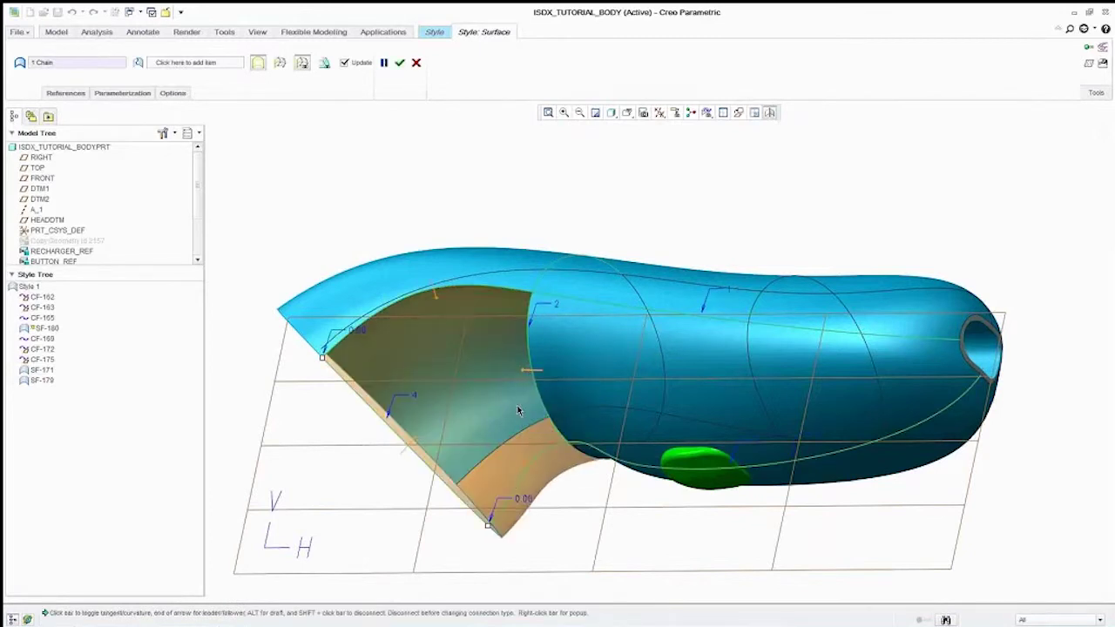
right_click(435, 294)
click(460, 367)
right_click(525, 462)
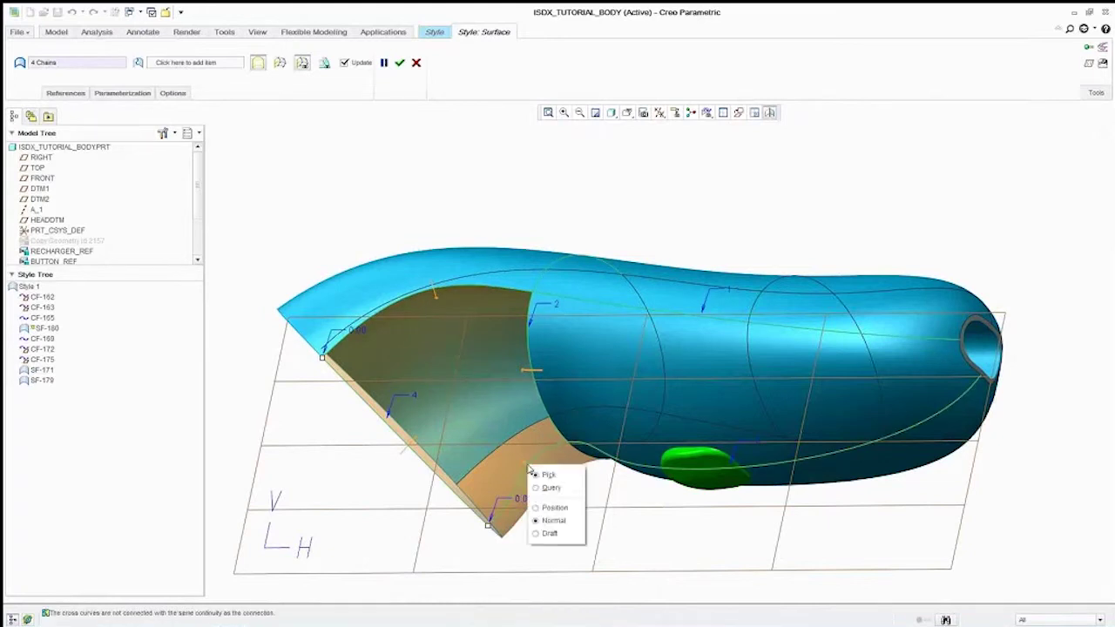
click(619, 503)
middle_click(619, 498)
middle_drag(619, 496, 621, 496)
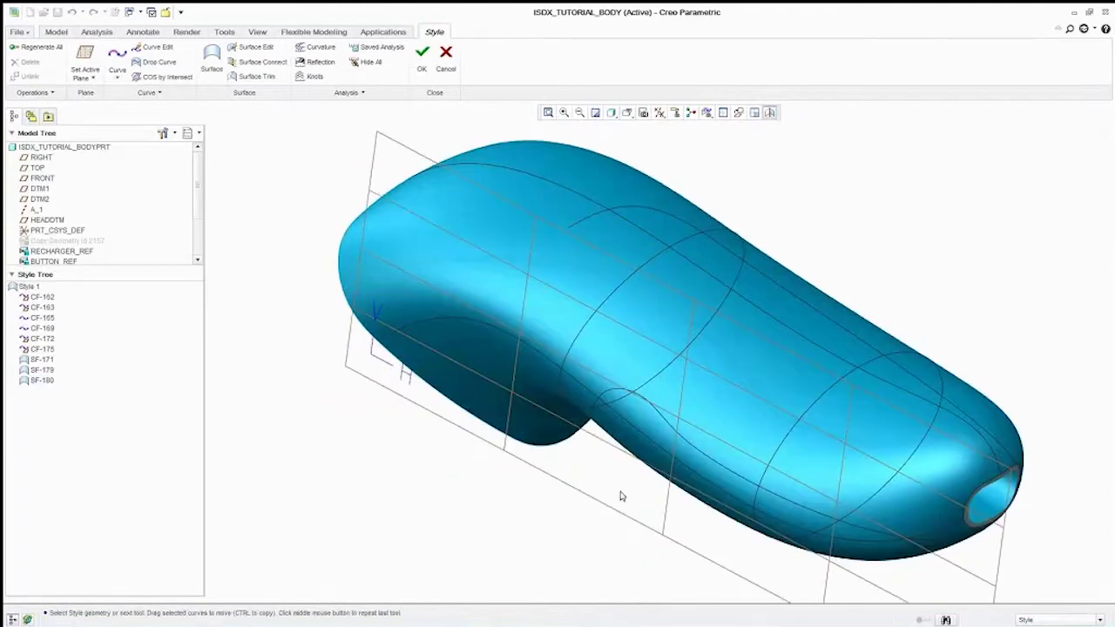
Run a Reflection analysis on the body surfaces and examine the stripe flow across the joins from several angles.
key(r)
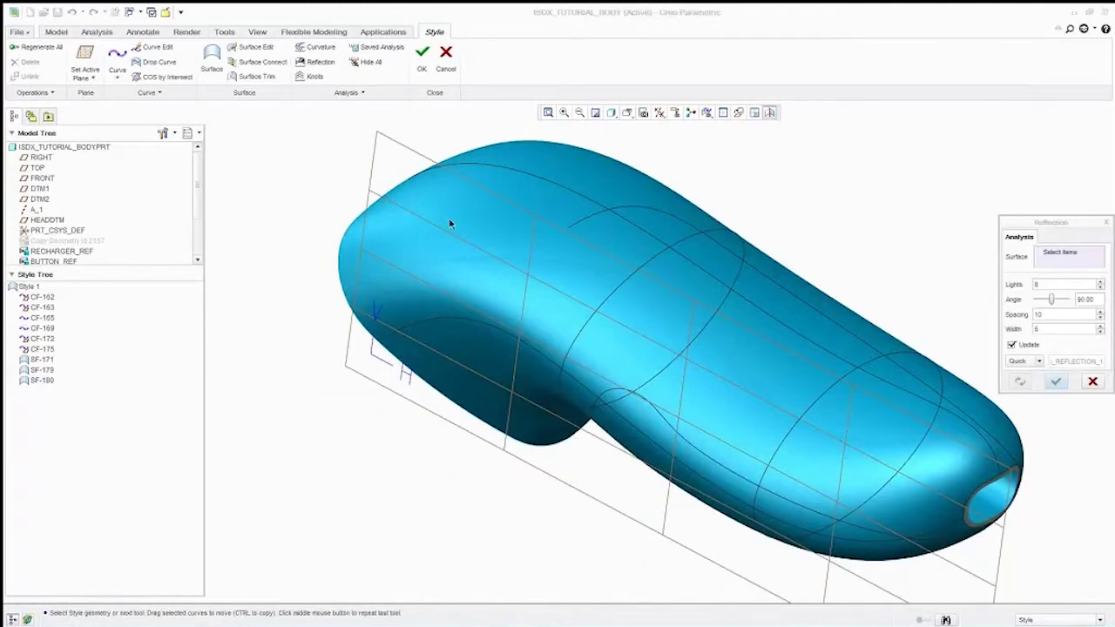
click(451, 224)
middle_drag(451, 224, 463, 143)
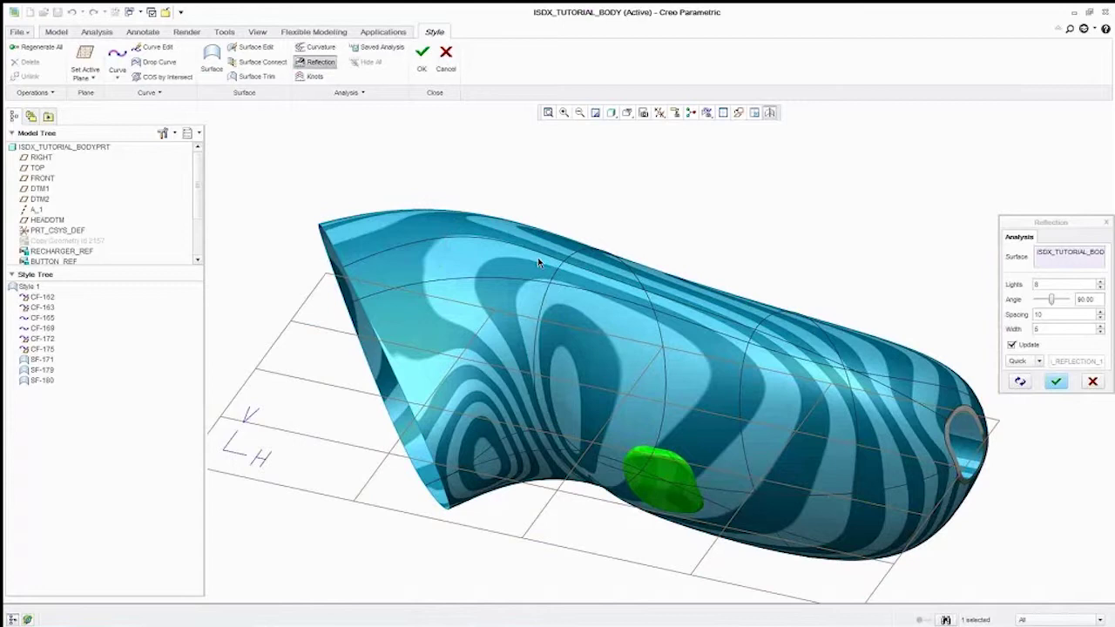
mouse_move(559, 307)
middle_down()
mouse_move(531, 393)
mouse_move(544, 385)
middle_up()
middle_click(532, 394)
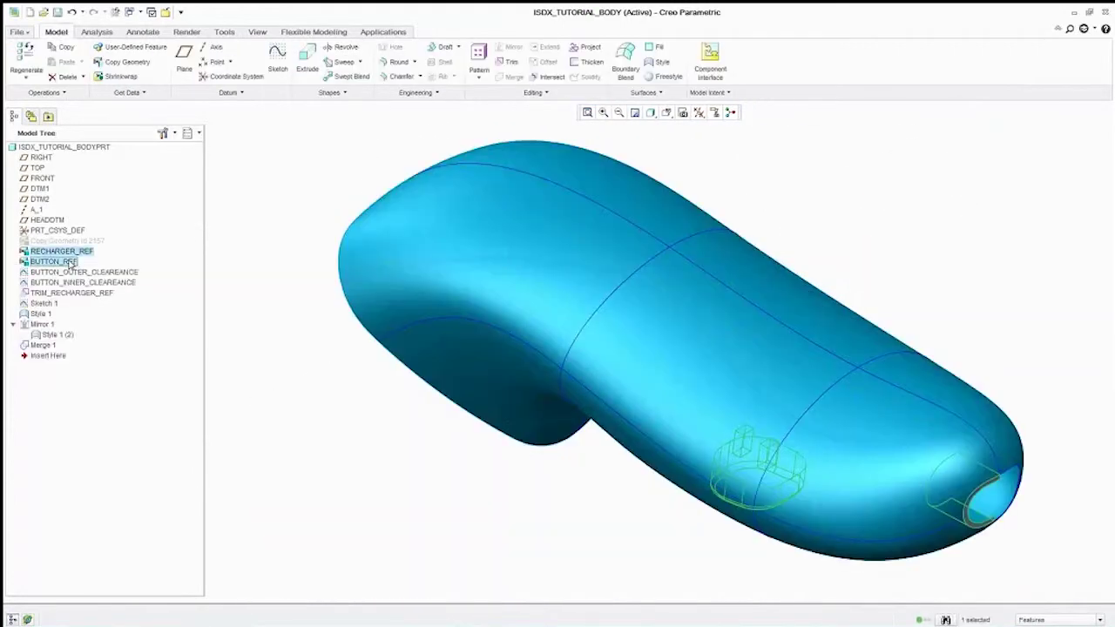
Hide the RECHARGER_REF and BUTTON_REF features, then switch to the SHAVER_ISDX assembly and inspect the body with the head.
right_click(75, 260)
click(100, 296)
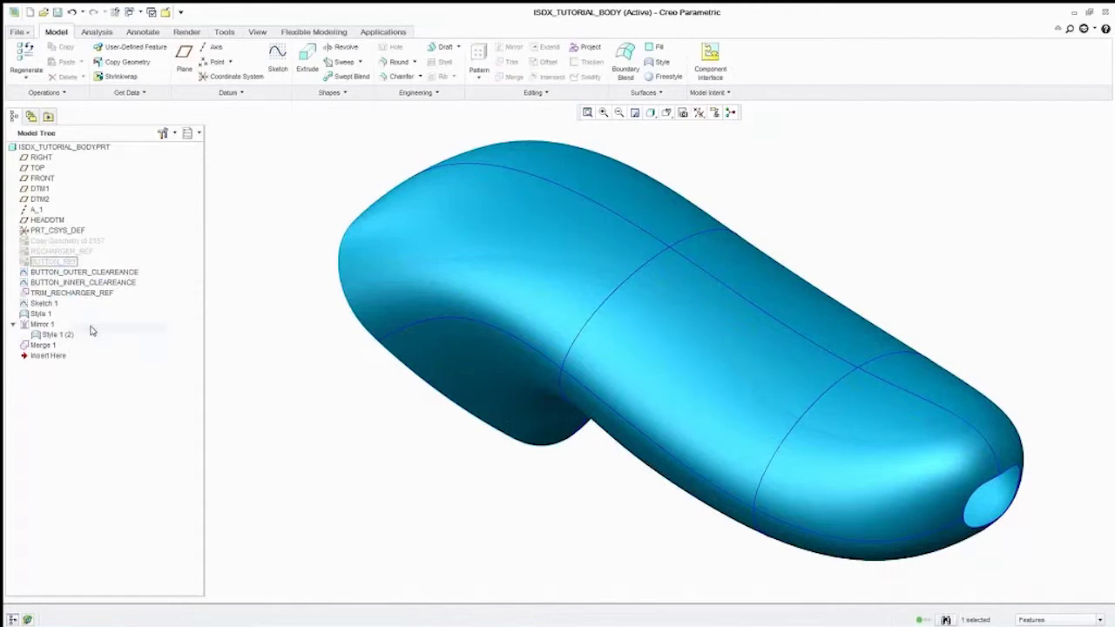
click(132, 13)
click(157, 30)
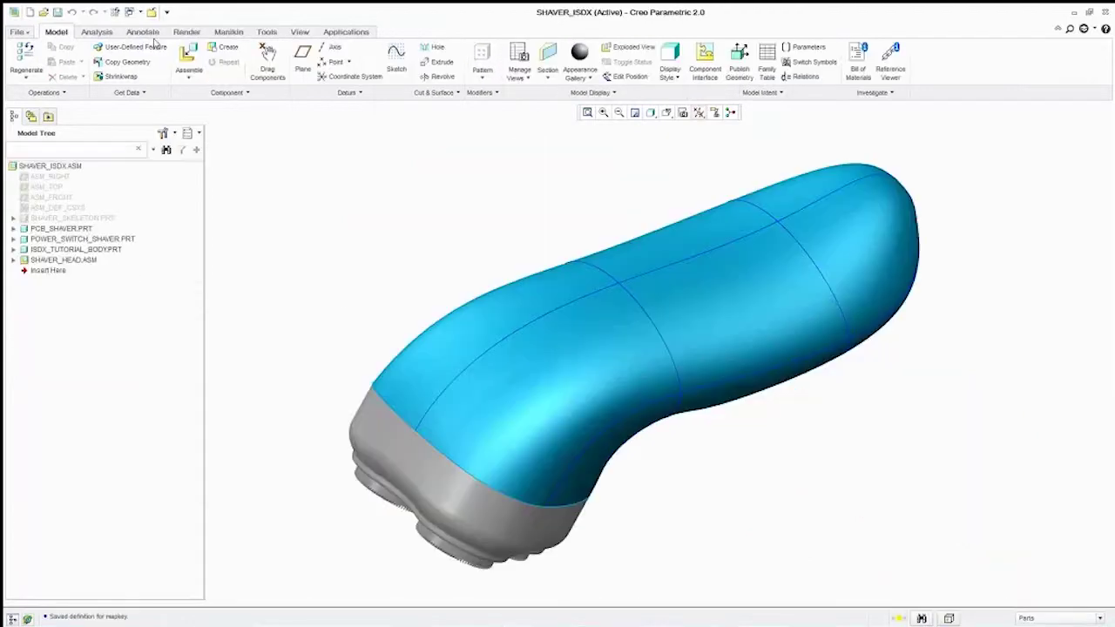
mouse_move(520, 261)
middle_down()
mouse_move(532, 196)
mouse_move(523, 174)
mouse_move(478, 195)
mouse_move(466, 261)
mouse_move(442, 283)
mouse_move(433, 235)
mouse_move(467, 210)
mouse_move(498, 251)
middle_up()
Return to the ISDX_TUTORIAL_BODY part and edit the HEADDTM plane, rotating the head end to a steeper angle.
click(129, 12)
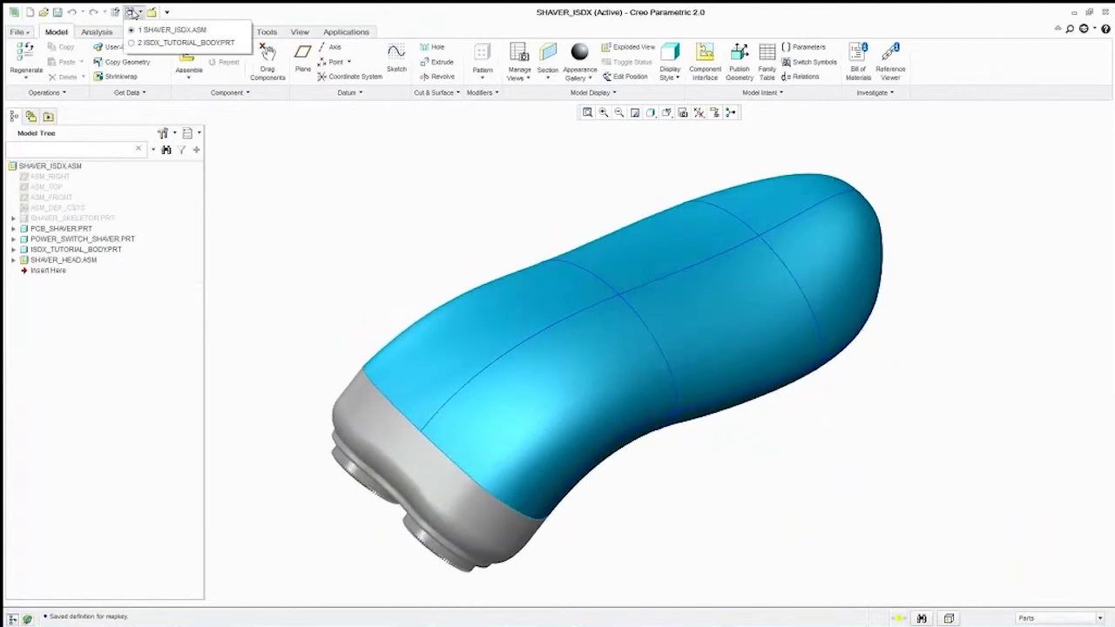
click(150, 40)
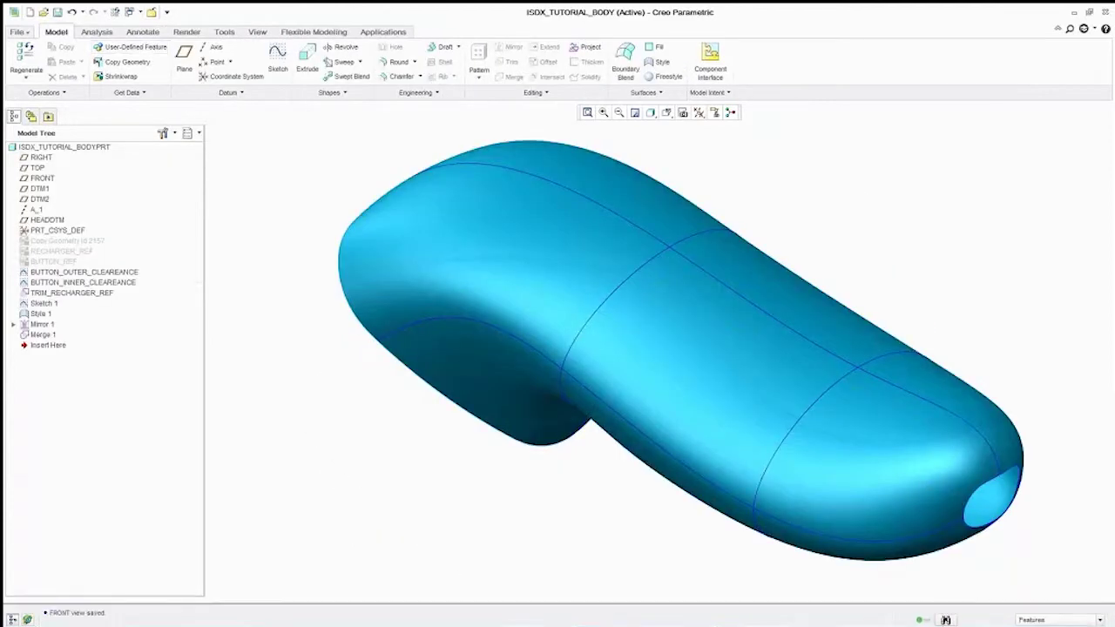
right_click(54, 221)
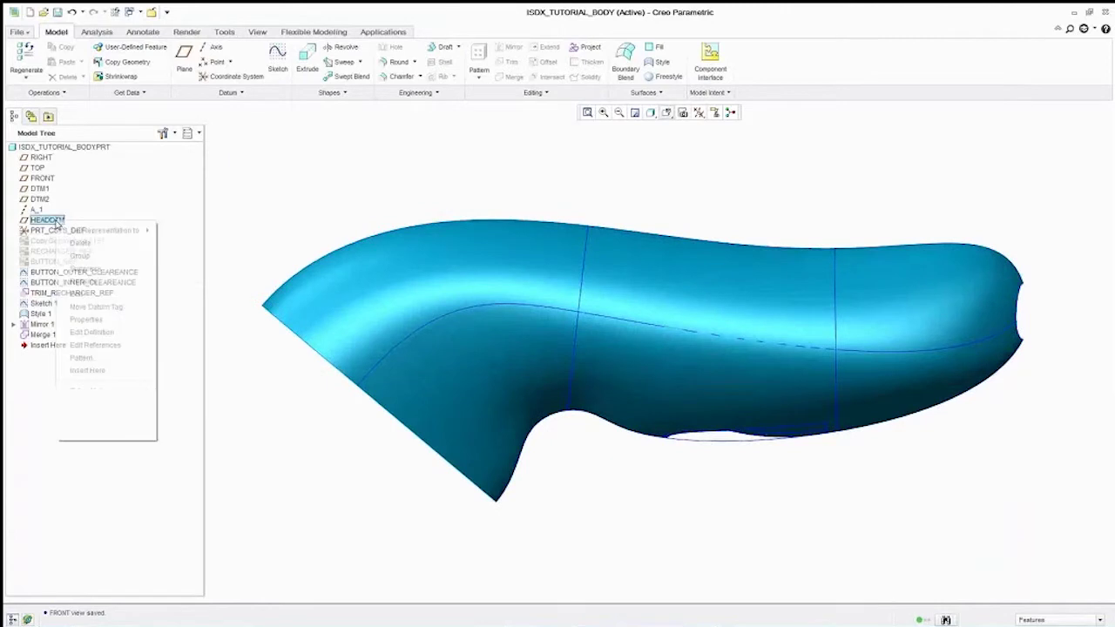
click(100, 294)
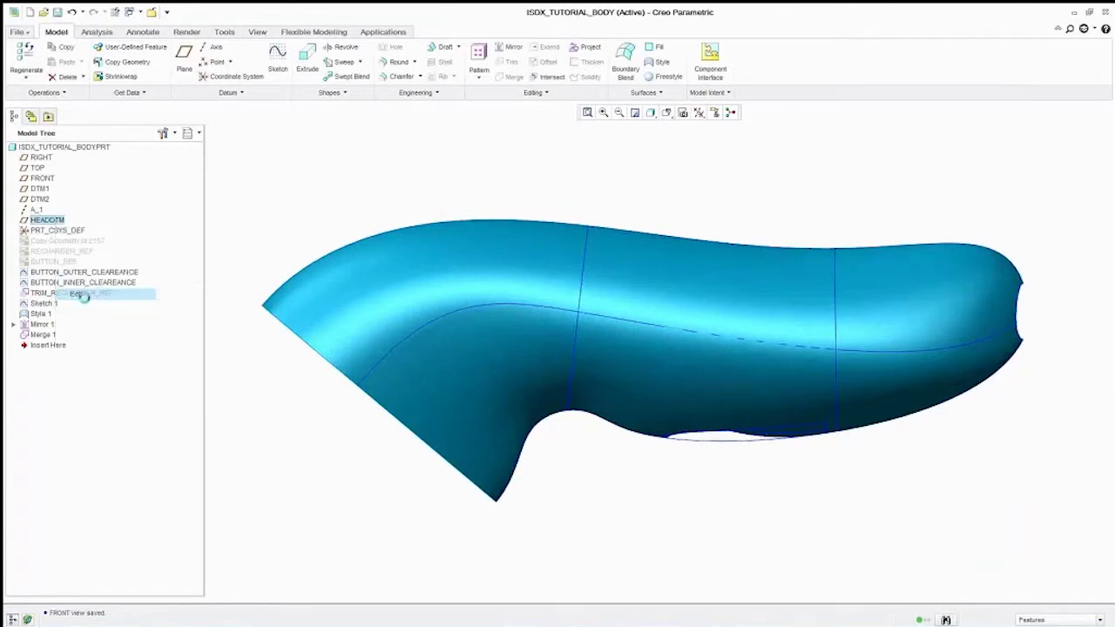
drag(512, 514, 476, 475)
click(371, 445)
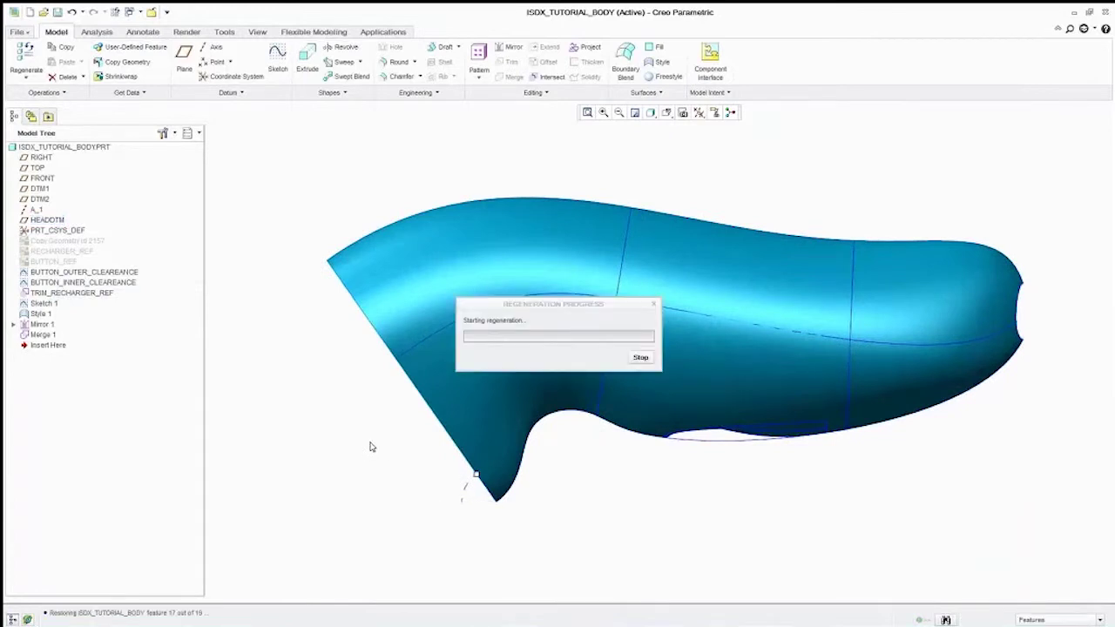
key(ctrl+d)
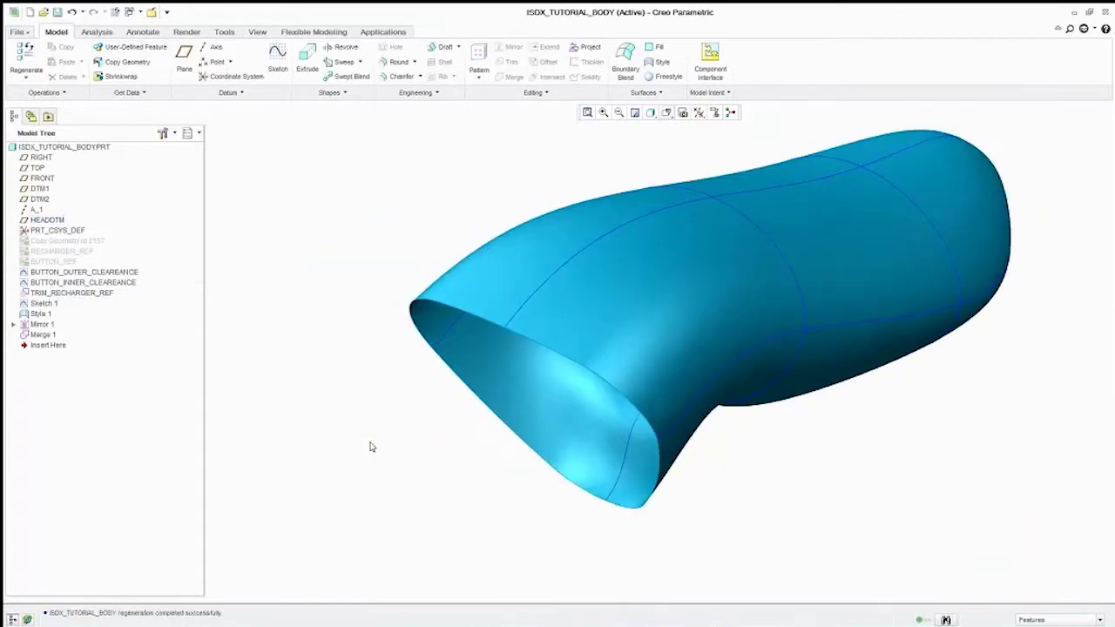
Switch back to the SHAVER_ISDX assembly and examine how the head follows the body's new angle.
click(129, 12)
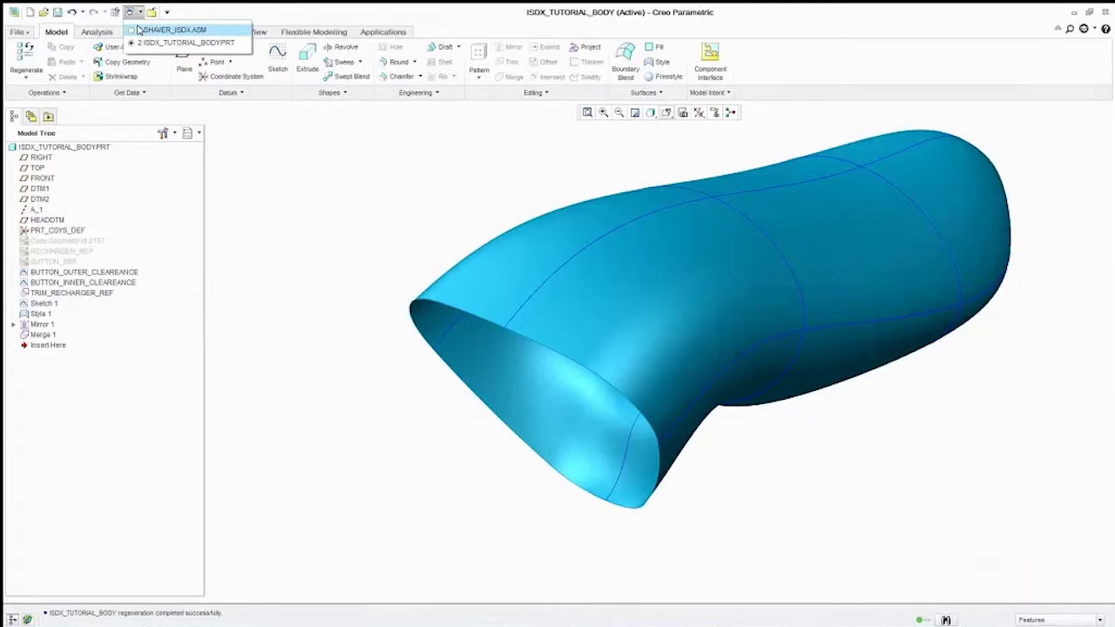
click(166, 30)
key(ctrl+d)
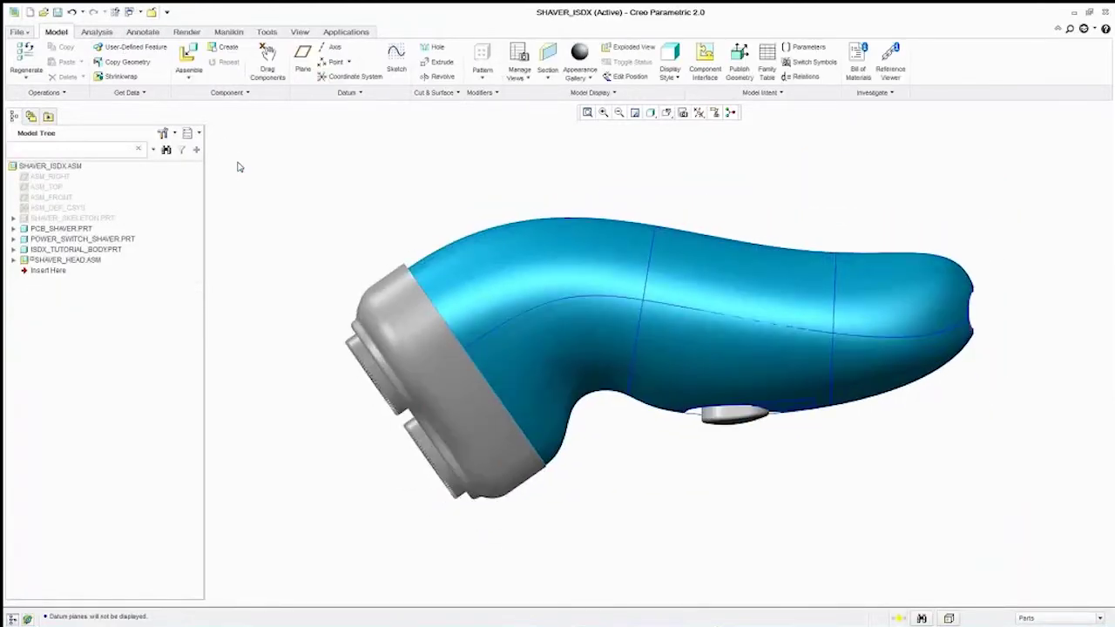
key(F3)
key(ctrl+d)
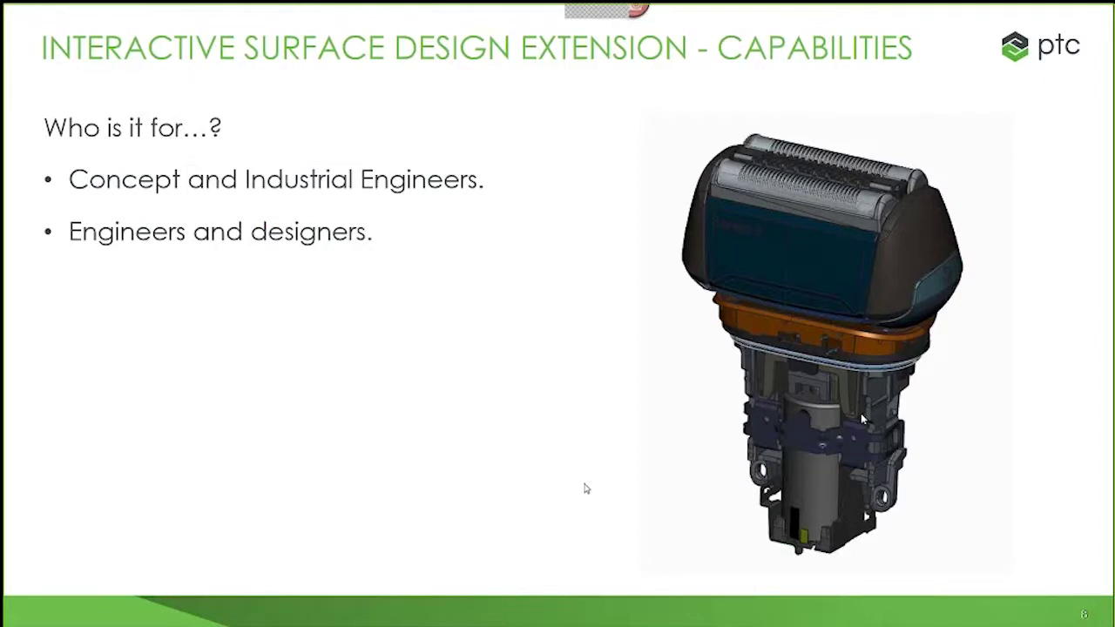
click(276, 540)
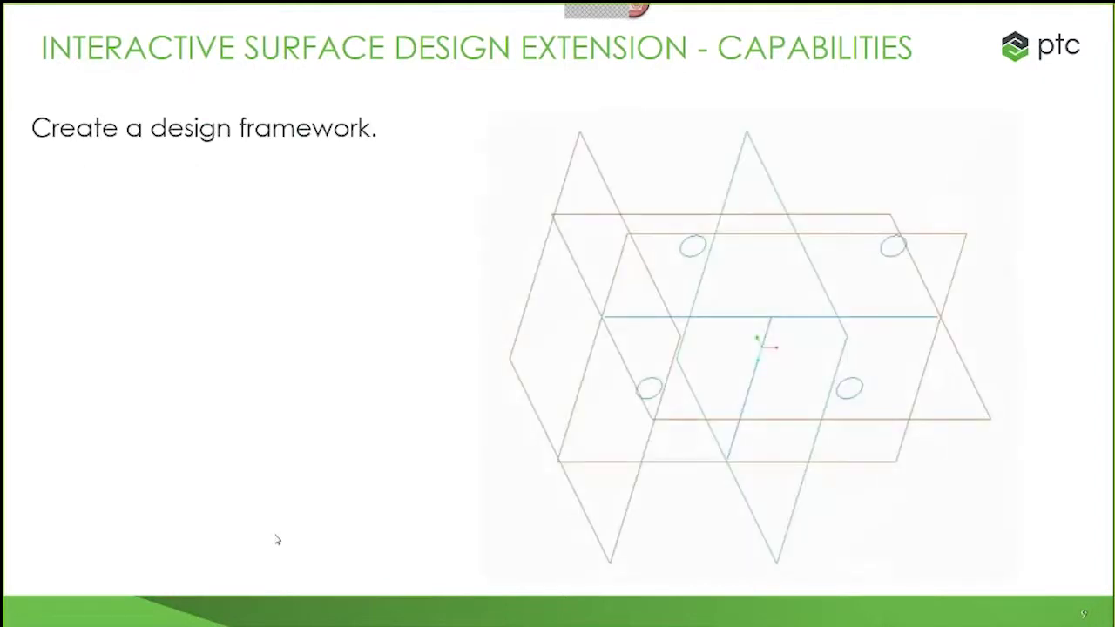
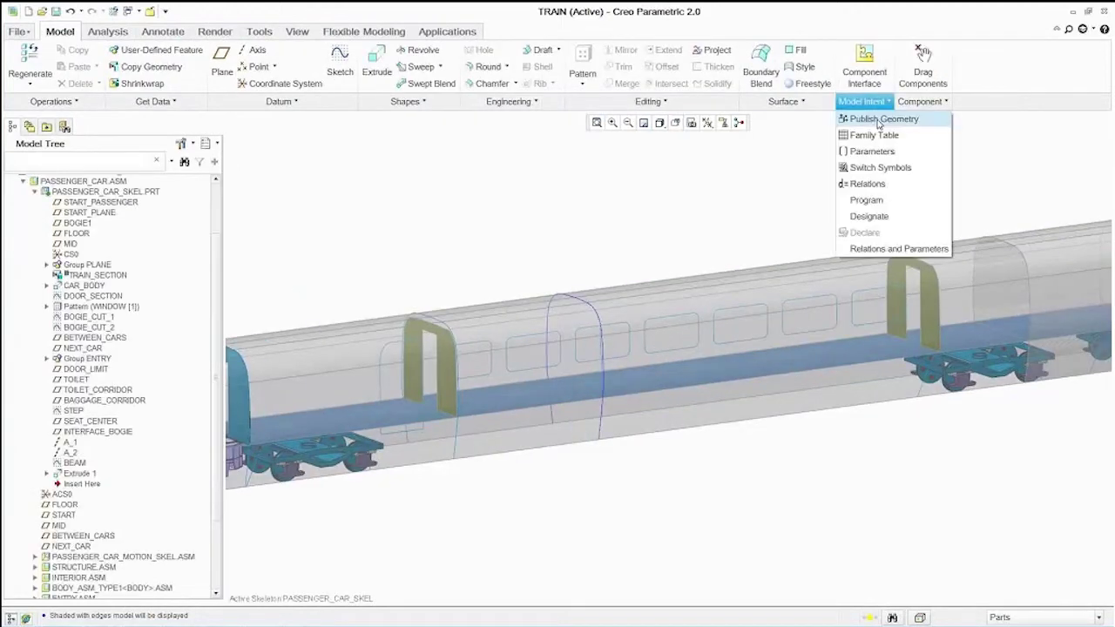
Start a Publish Geometry feature in the passenger car skeleton and add the Extrude 1 quilt, F47, to its surface sets.
click(880, 122)
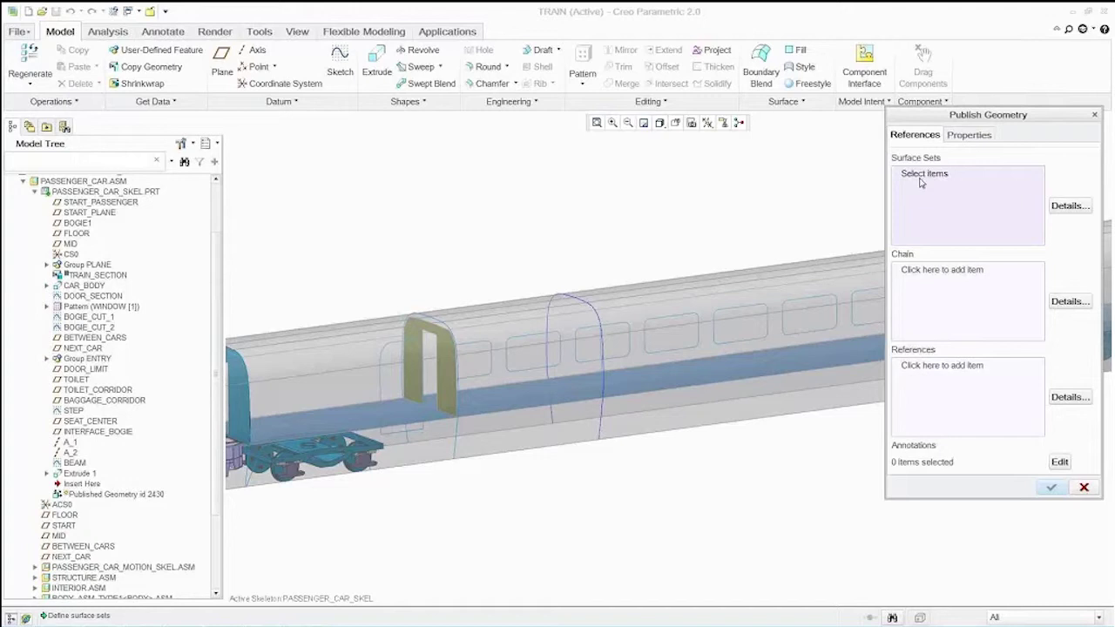
right_click(759, 435)
click(776, 445)
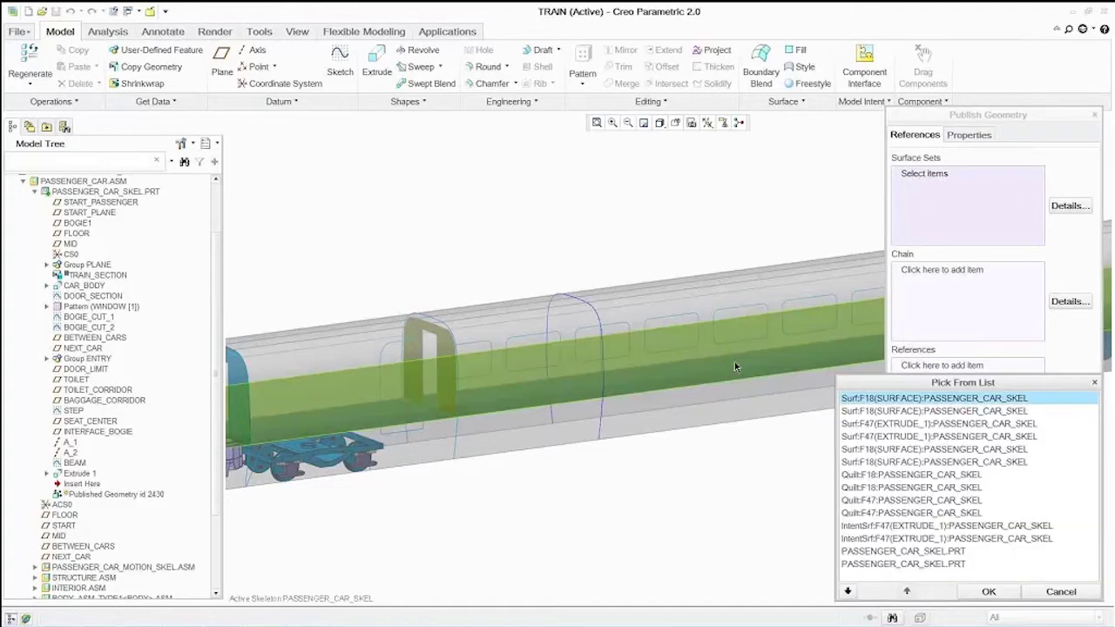
click(910, 513)
click(991, 590)
Add the first window outline and the door section curve as published chains and name the feature FOR_STRUCTURE.
click(956, 306)
click(478, 377)
ctrl+click(455, 451)
click(969, 134)
click(957, 157)
text(FOR_STRUCTURE)
click(1051, 487)
Start a second Publish Geometry feature in the skeleton and add quilt F36 to its surface sets.
shift+middle_drag(915, 493, 806, 505)
click(861, 101)
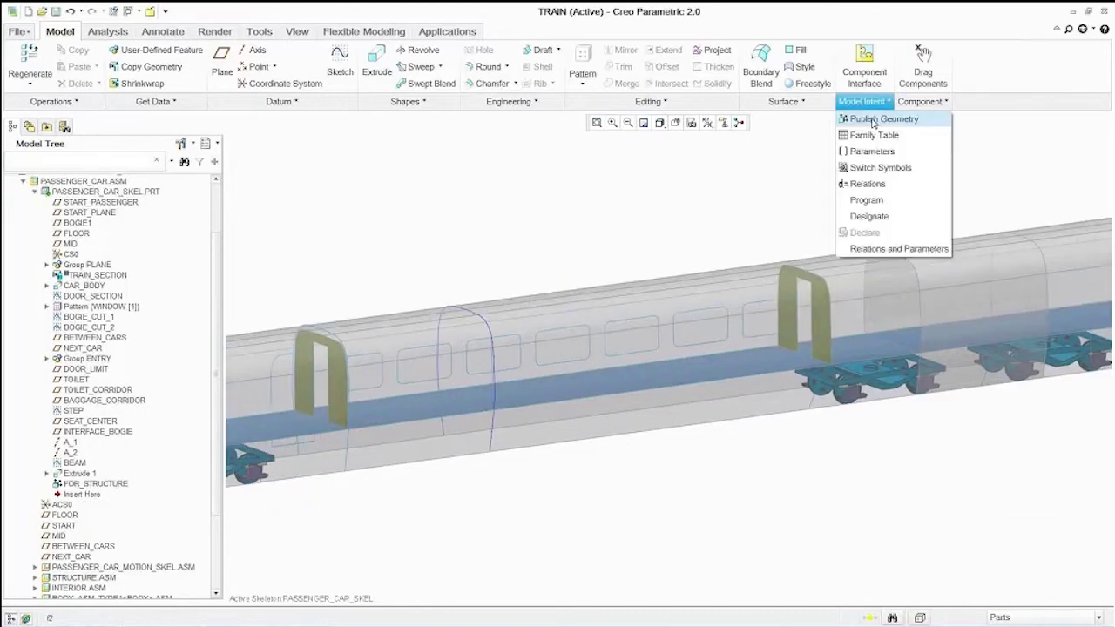
click(879, 120)
right_click(825, 324)
click(871, 451)
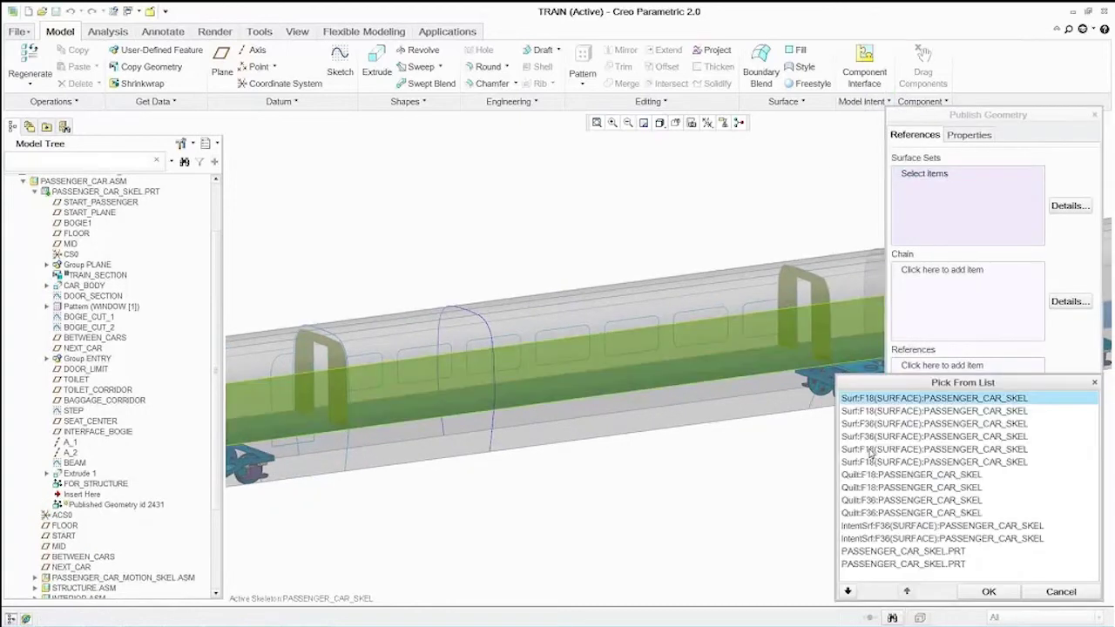
click(886, 513)
click(979, 590)
Publish the window outline and door section curve as chains in the second feature and name it FOR_INTERIOR.
click(941, 269)
click(346, 463)
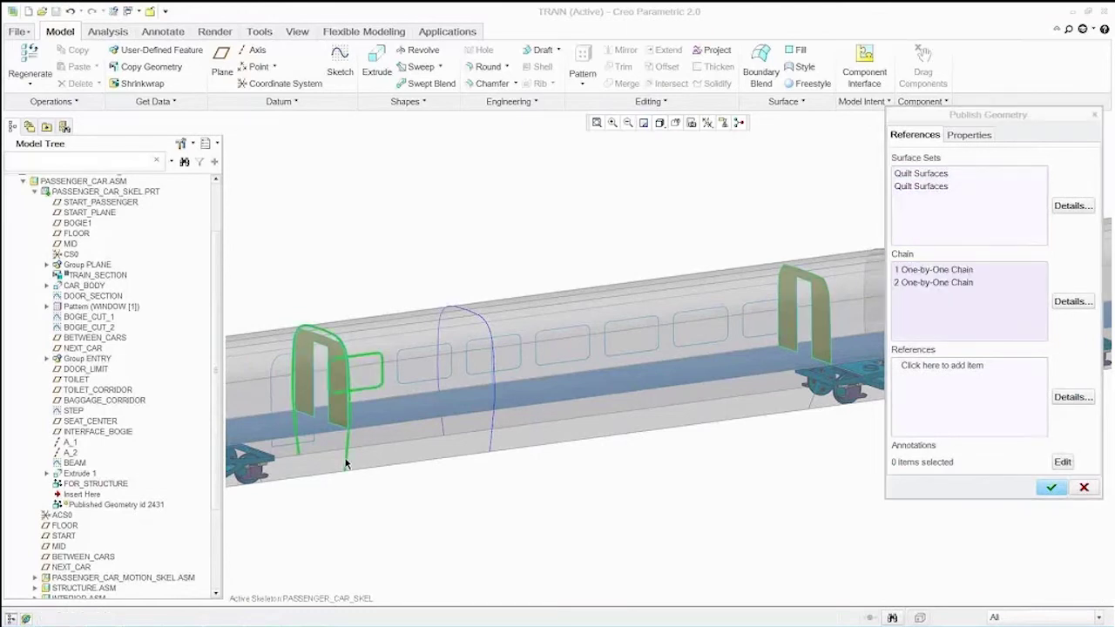
click(969, 134)
double_click(957, 157)
text(FOR_INTERIOR)
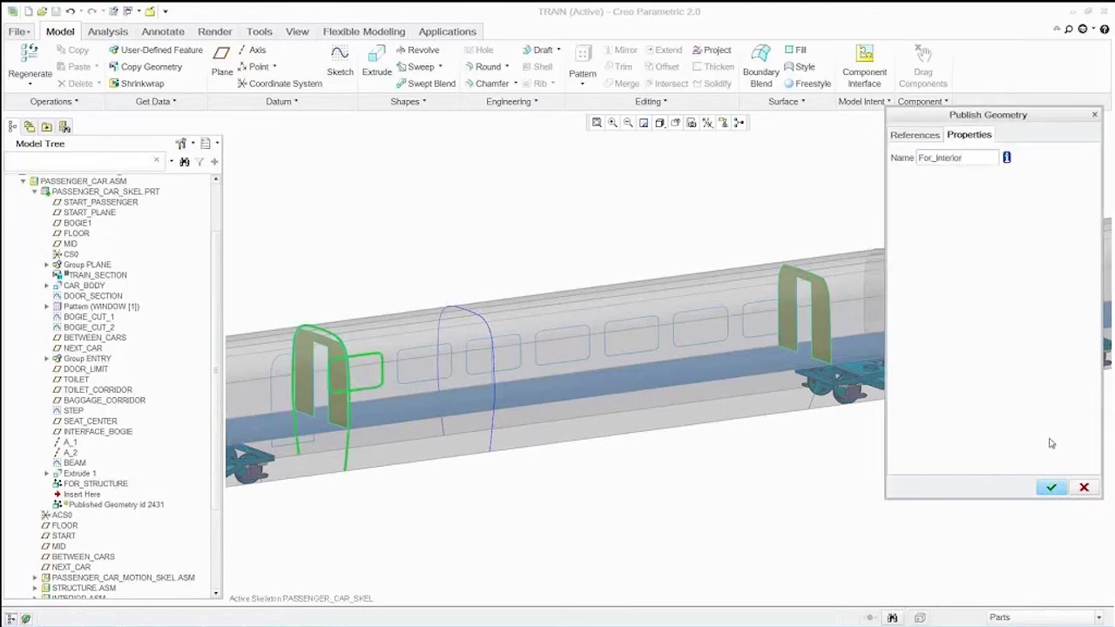
click(1051, 487)
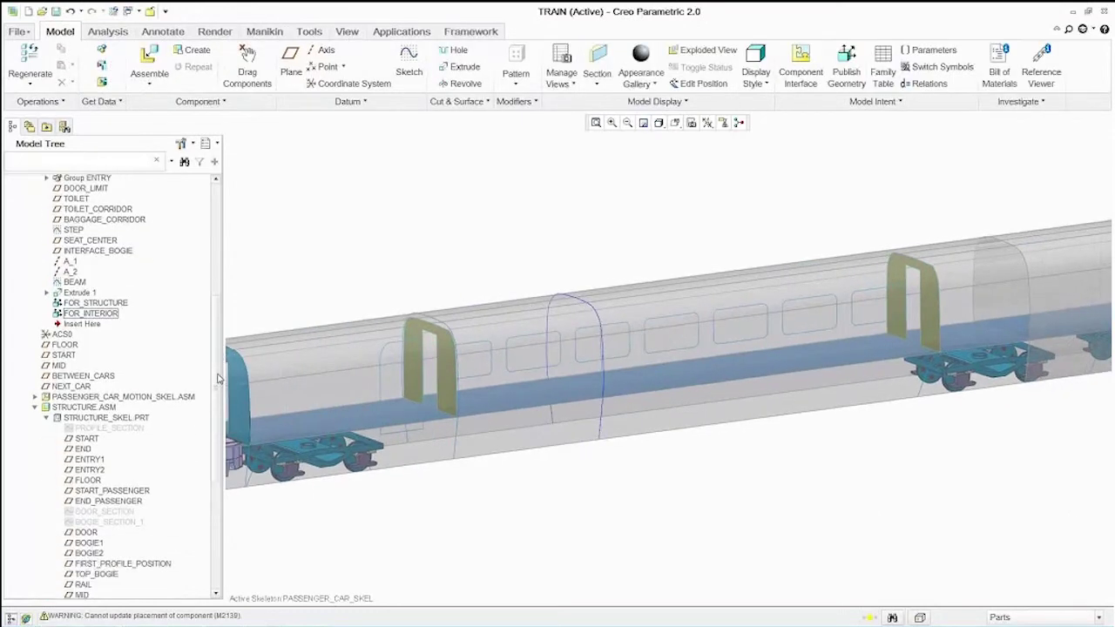
Complete the Copy Geometry feature in STRUCTURE_SKEL.PRT from the FOR_STRUCTURE publication and reactivate the top-level train assembly.
drag(218, 379, 213, 433)
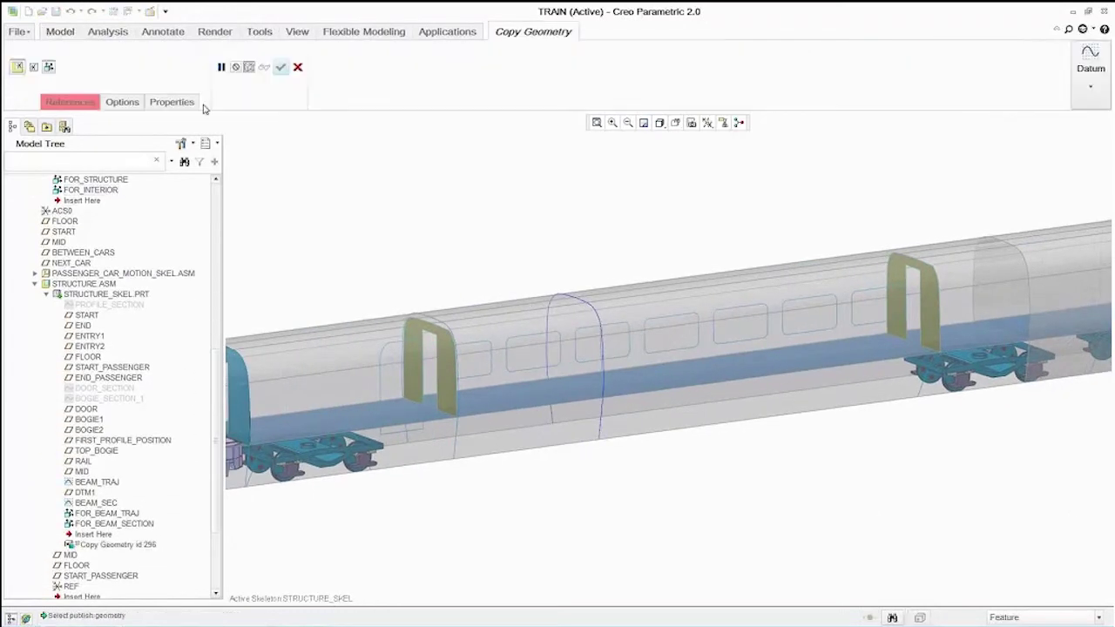
click(280, 67)
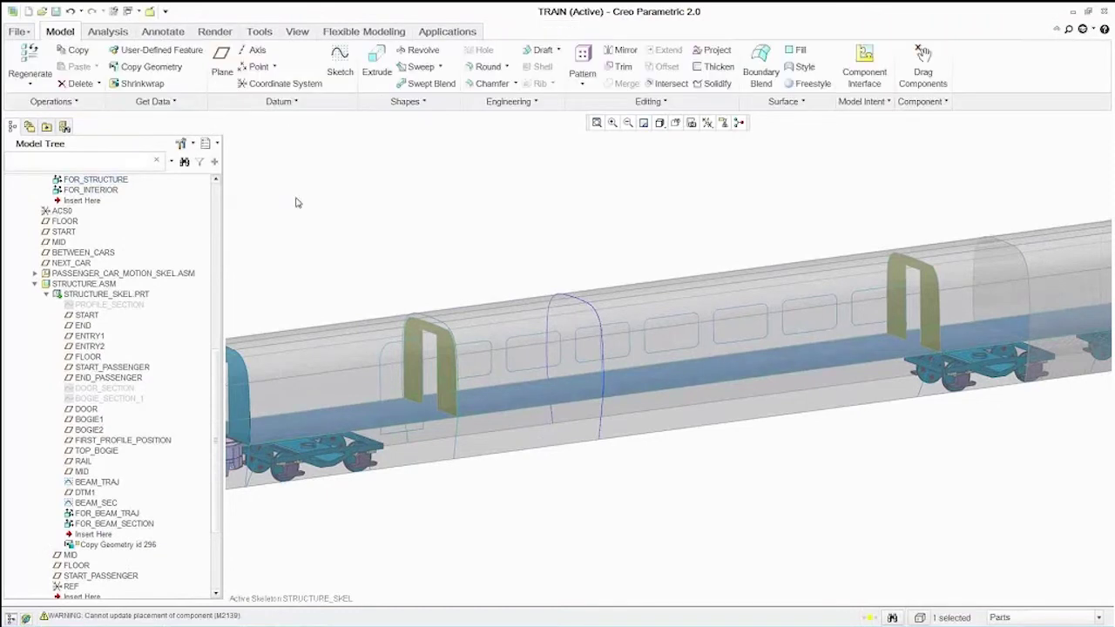
key(ctrl+a)
click(35, 285)
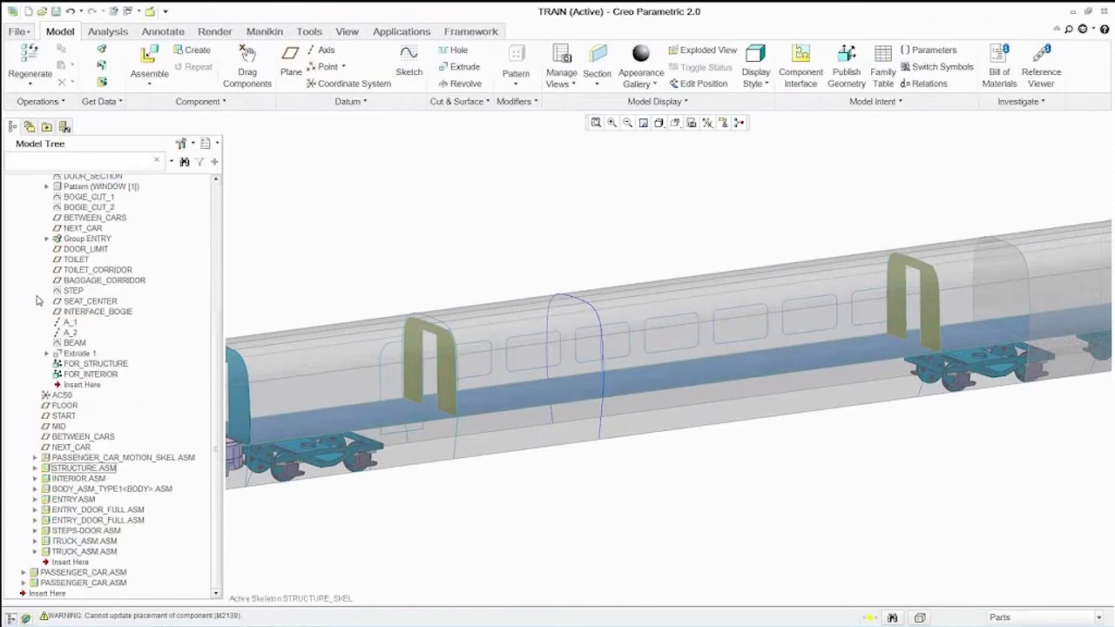
Activate INTERIOR_SKEL.PRT inside INTERIOR.ASM and copy in the FOR_INTERIOR published geometry.
click(34, 478)
click(46, 488)
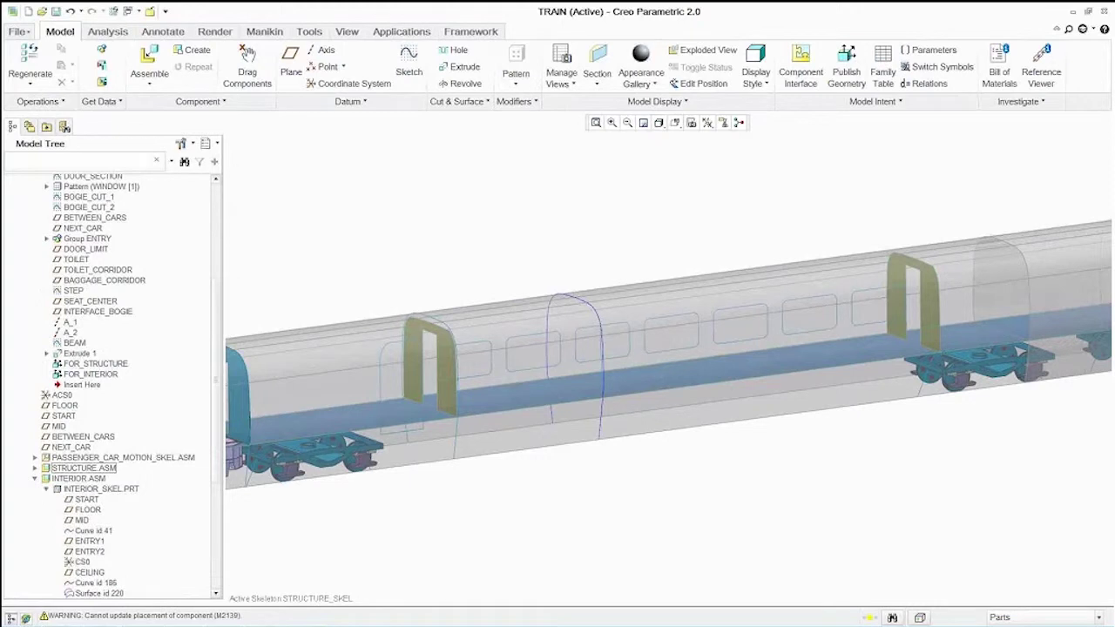
scroll(216, 355, down, 6)
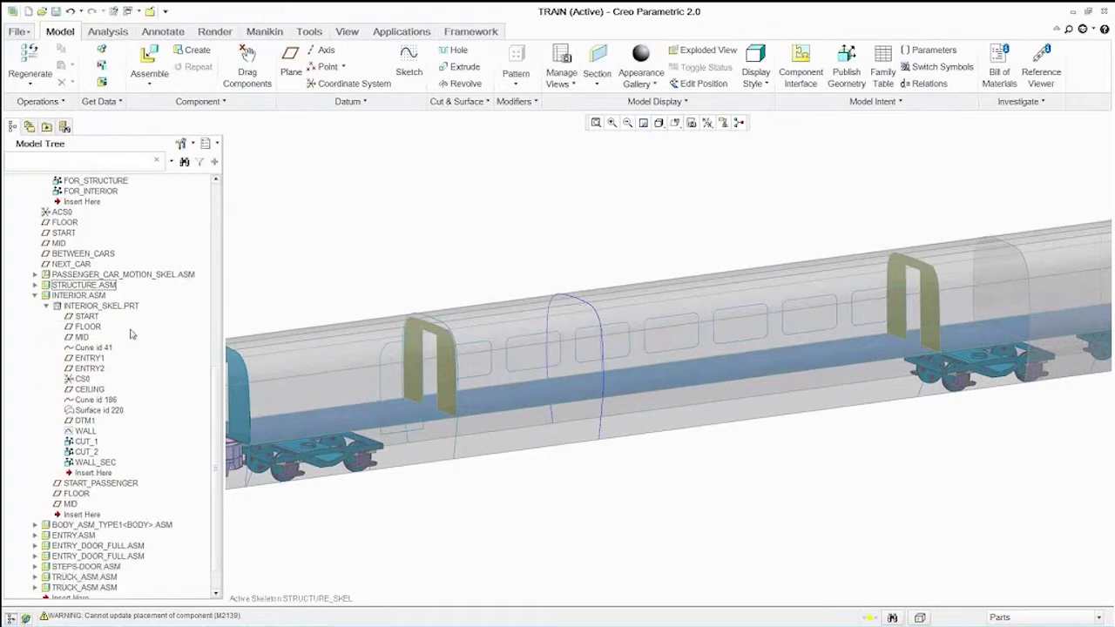
right_click(128, 306)
click(154, 315)
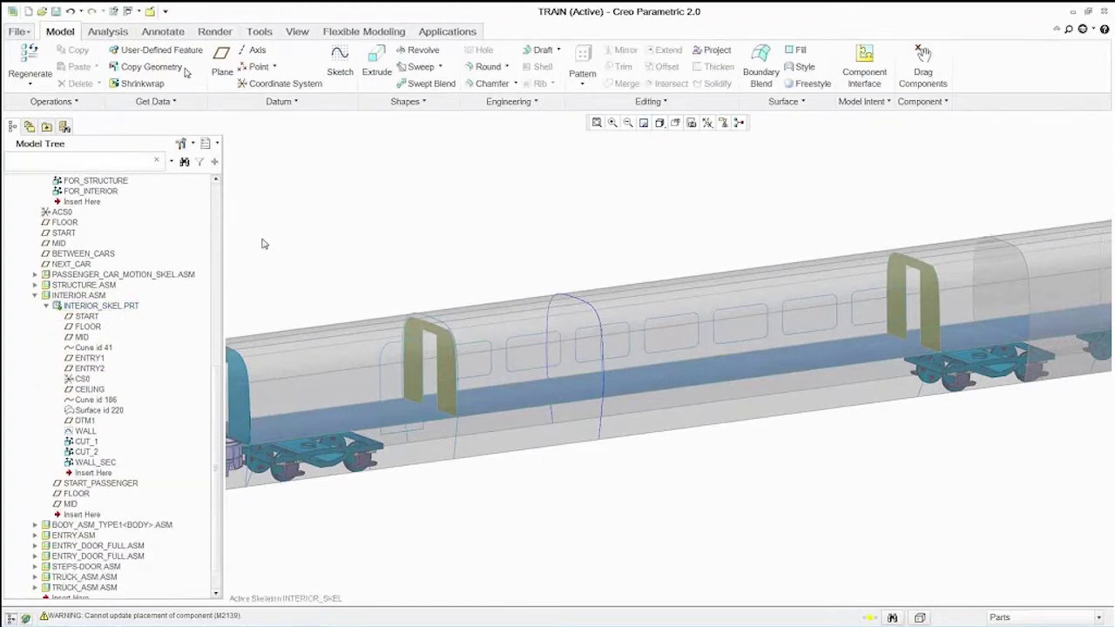
click(179, 68)
click(91, 190)
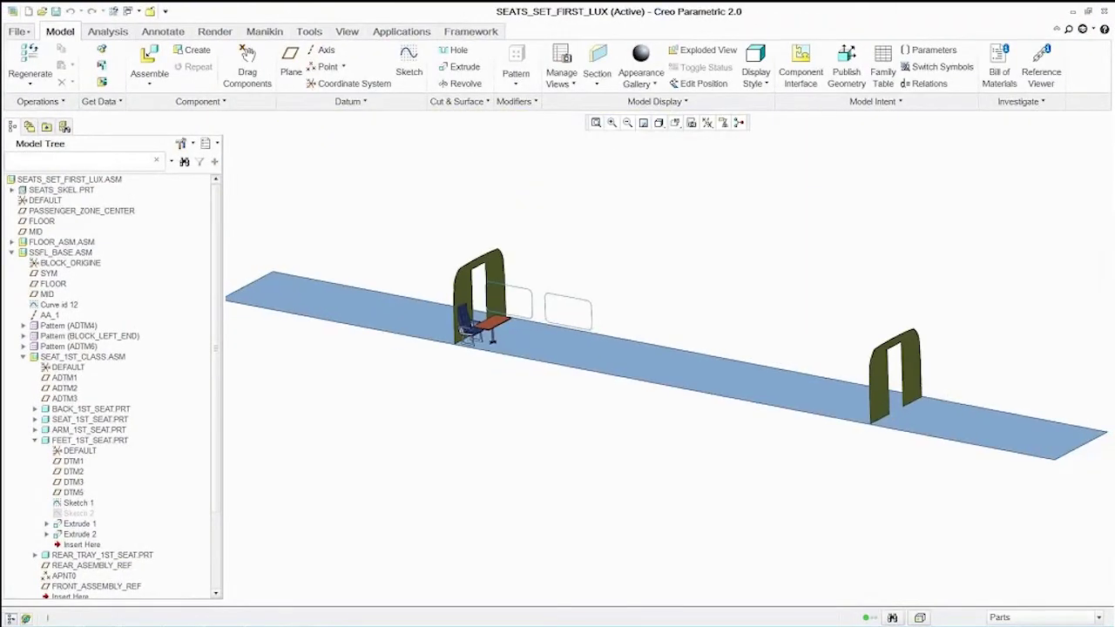
Show the car's floor and frame structure around the first-class seat and section the model through the seat's foot, referencing ADTM3.
right_click(94, 180)
click(149, 312)
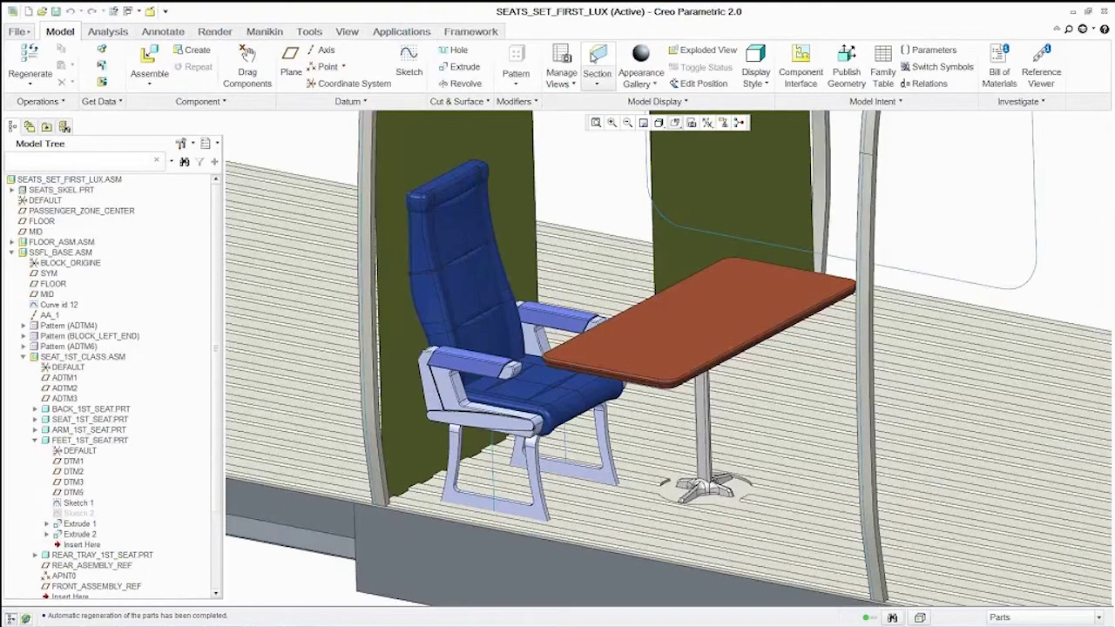
click(594, 58)
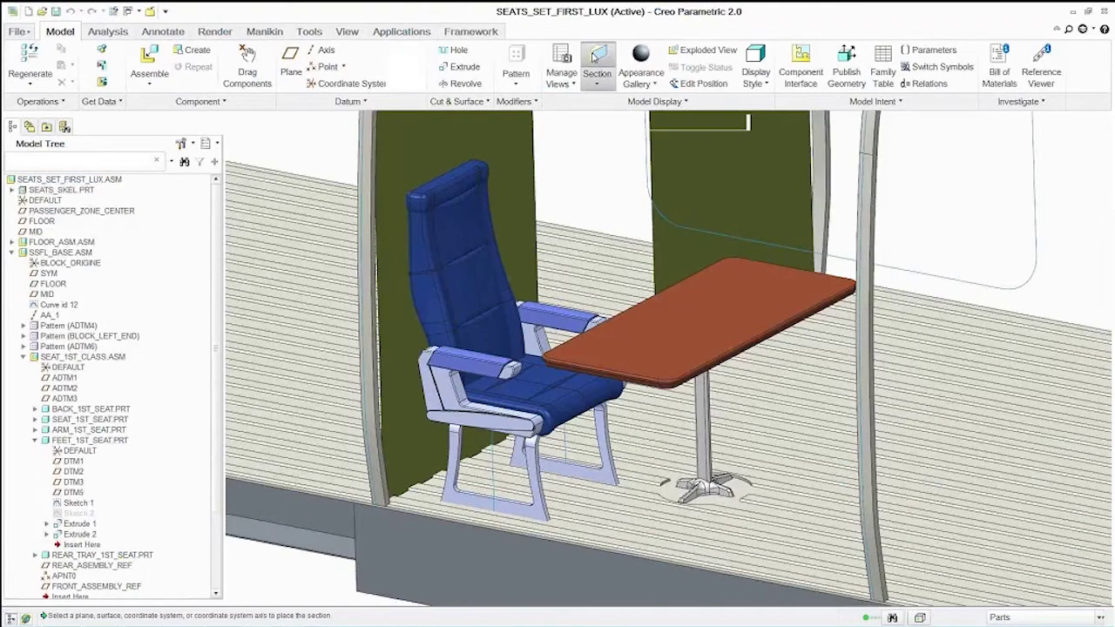
drag(540, 528, 524, 537)
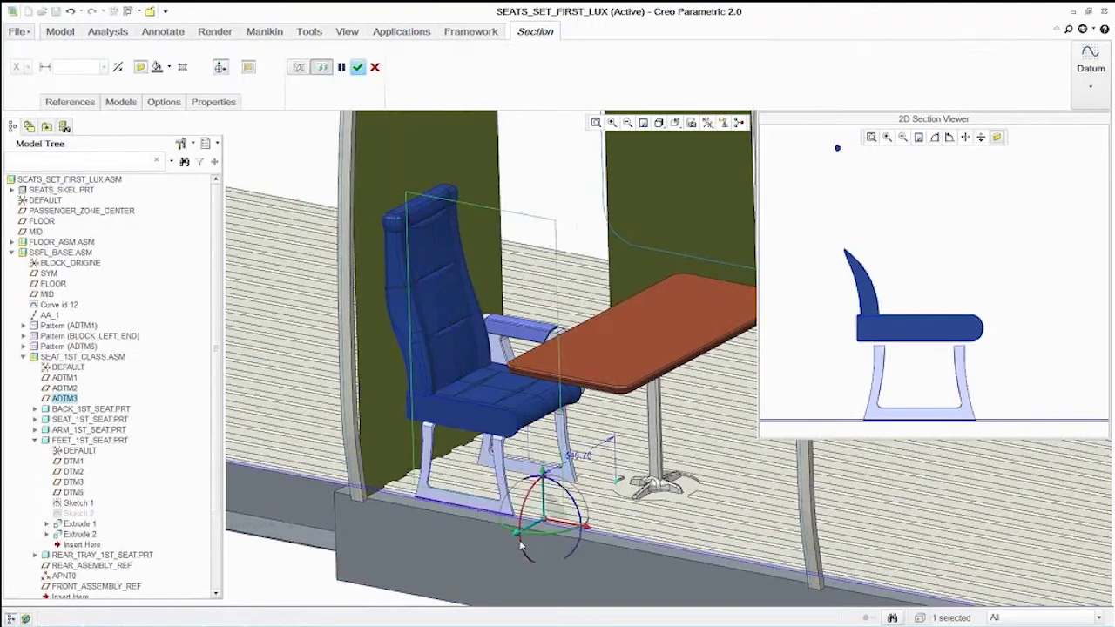
scroll(462, 512, down, 6)
scroll(914, 434, down, 5)
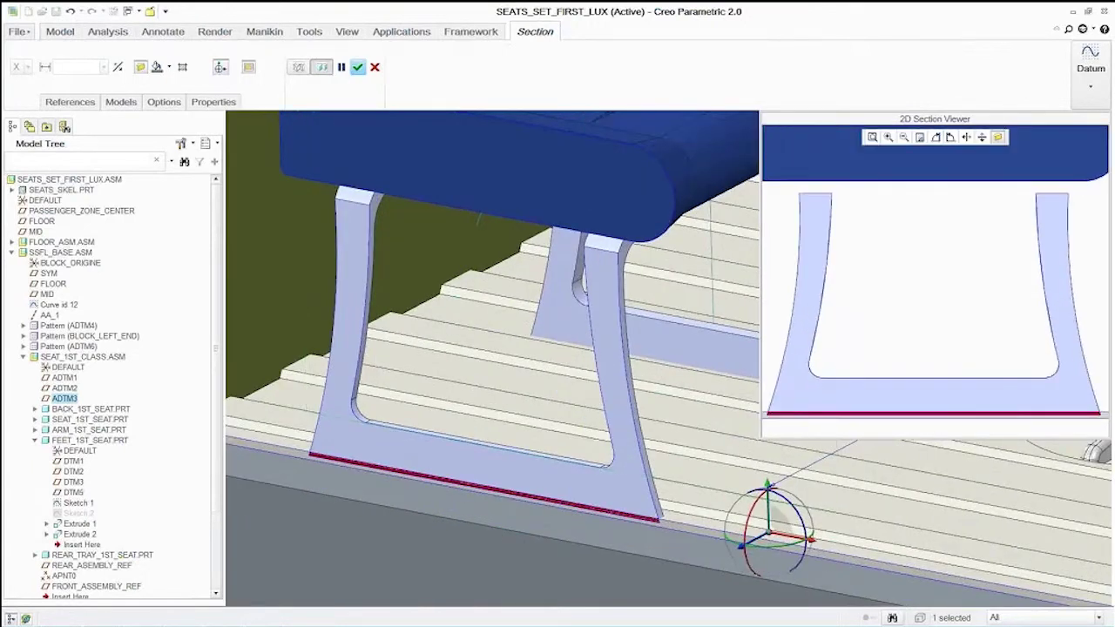
click(357, 66)
Measure the distance between the floor surface and the underside of the first-class seat.
click(107, 31)
click(406, 59)
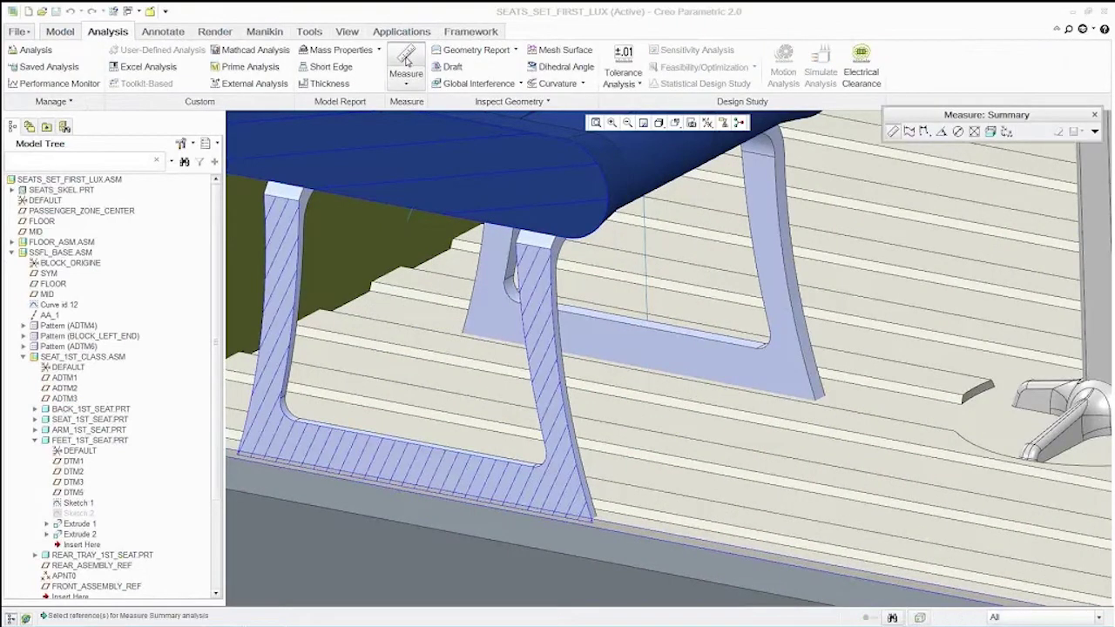
click(924, 130)
click(626, 411)
right_click(728, 197)
click(748, 207)
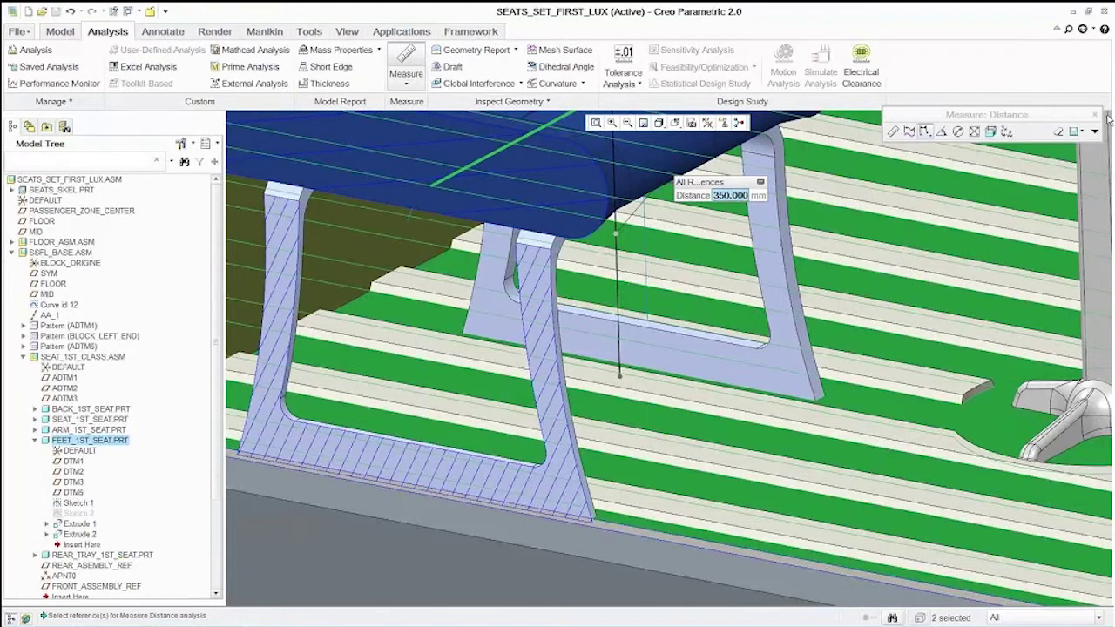
click(1094, 115)
Activate FEET_1ST_SEAT.PRT, set the height dimension of Sketch 1 to the measured 350 mm, and regenerate.
click(60, 32)
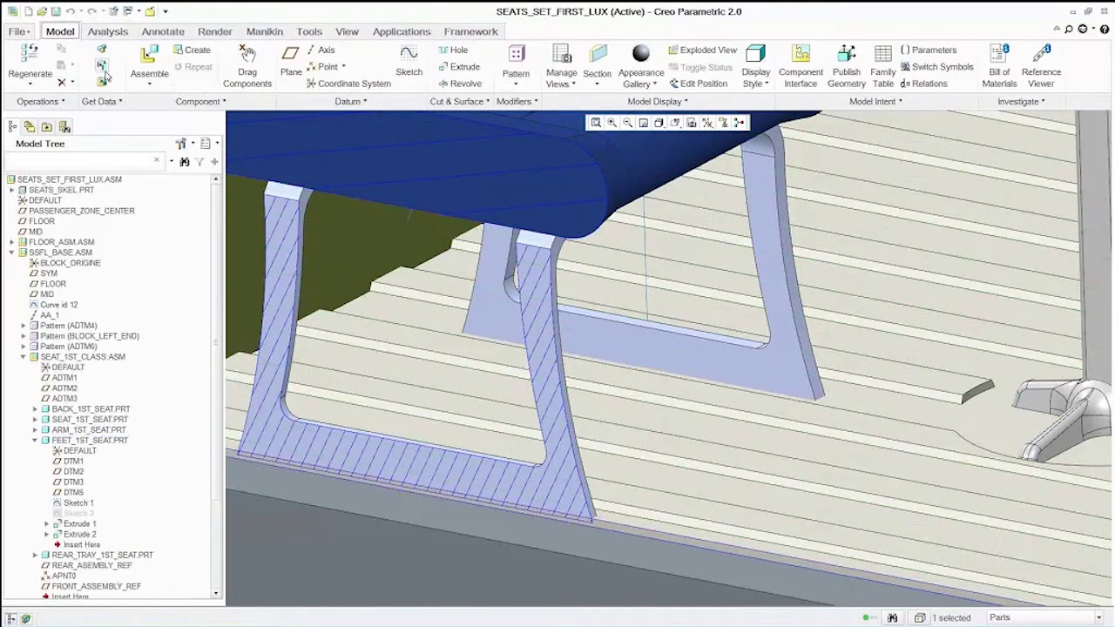
click(90, 440)
right_click(244, 158)
click(261, 165)
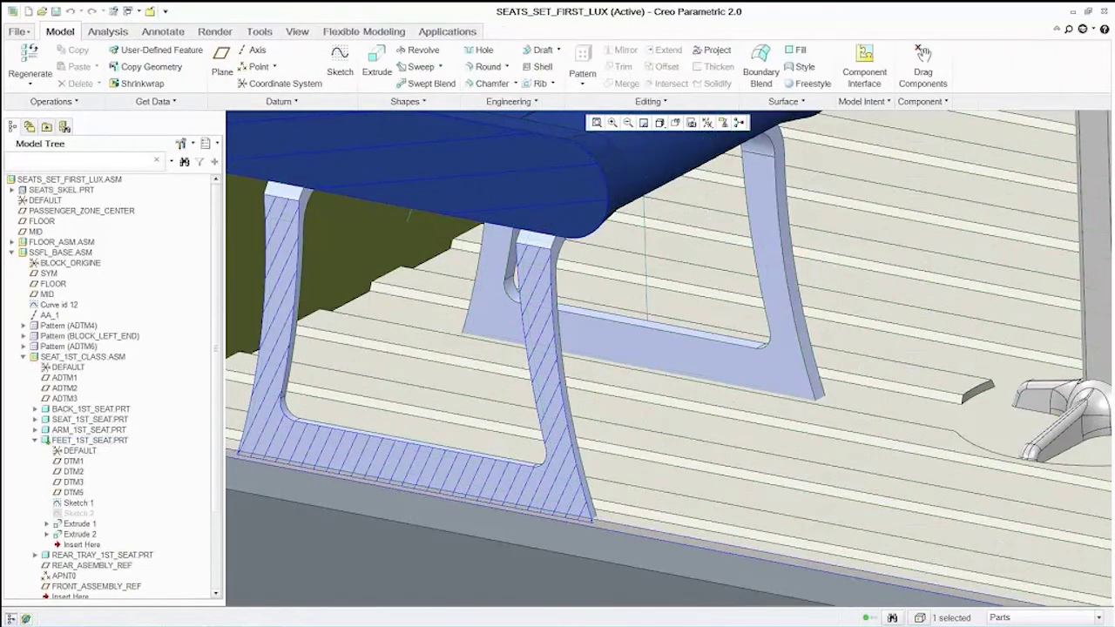
right_click(79, 503)
click(144, 355)
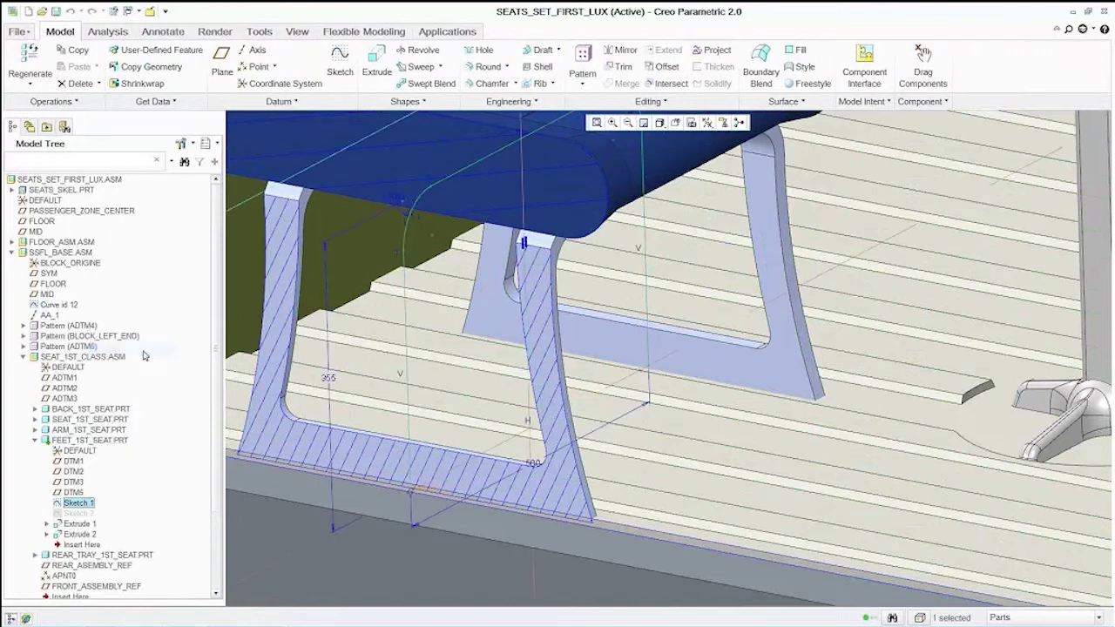
double_click(328, 377)
right_click(336, 375)
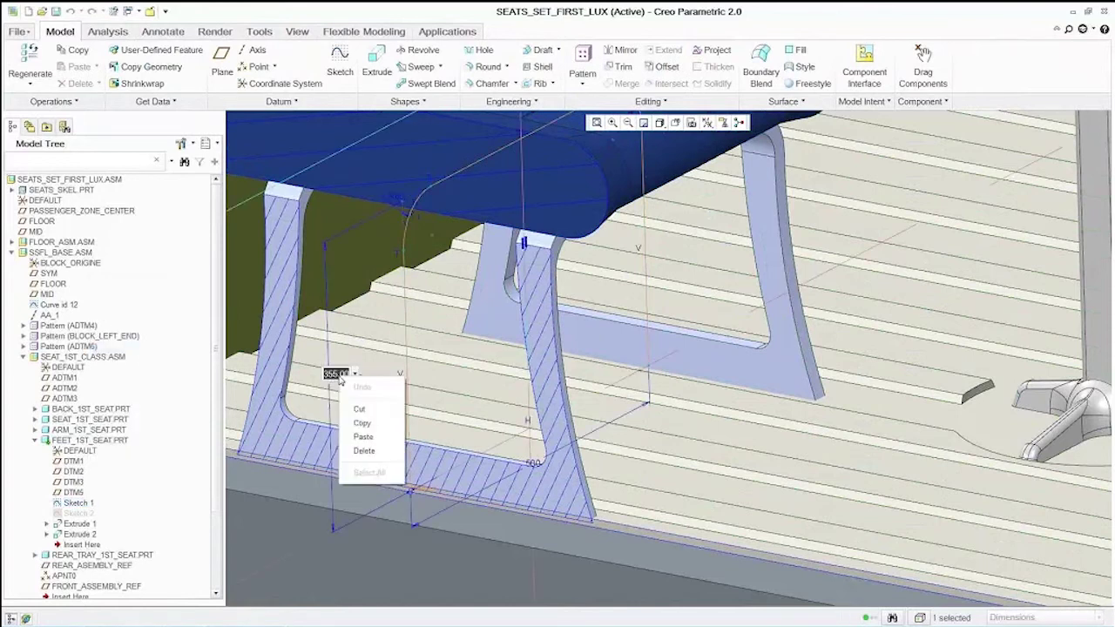
click(362, 442)
key(Return)
click(30, 63)
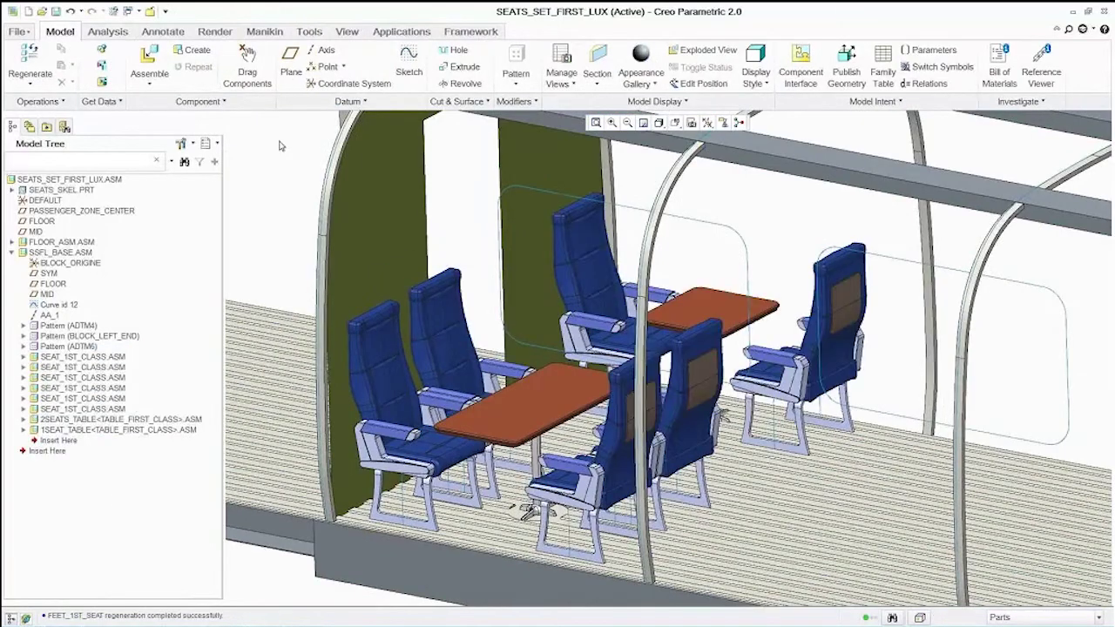
Start a Direction pattern of SSFL_BASE.ASM using the PASSENGER_ZONE_CENTER plane as the direction reference.
key(ctrl+d)
click(61, 252)
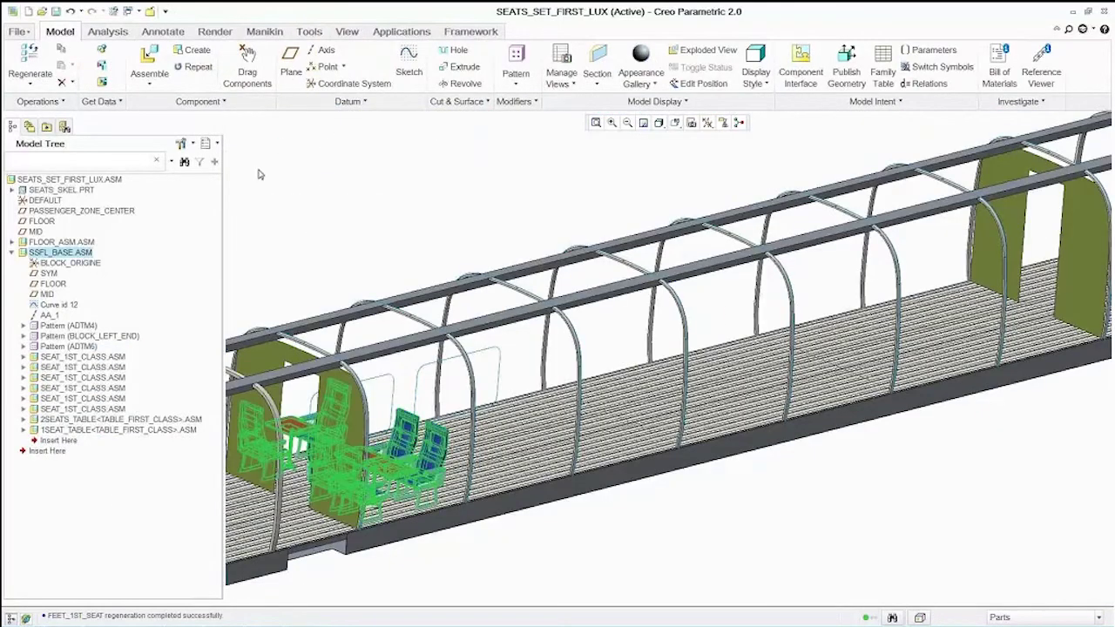
right_click(258, 174)
click(287, 249)
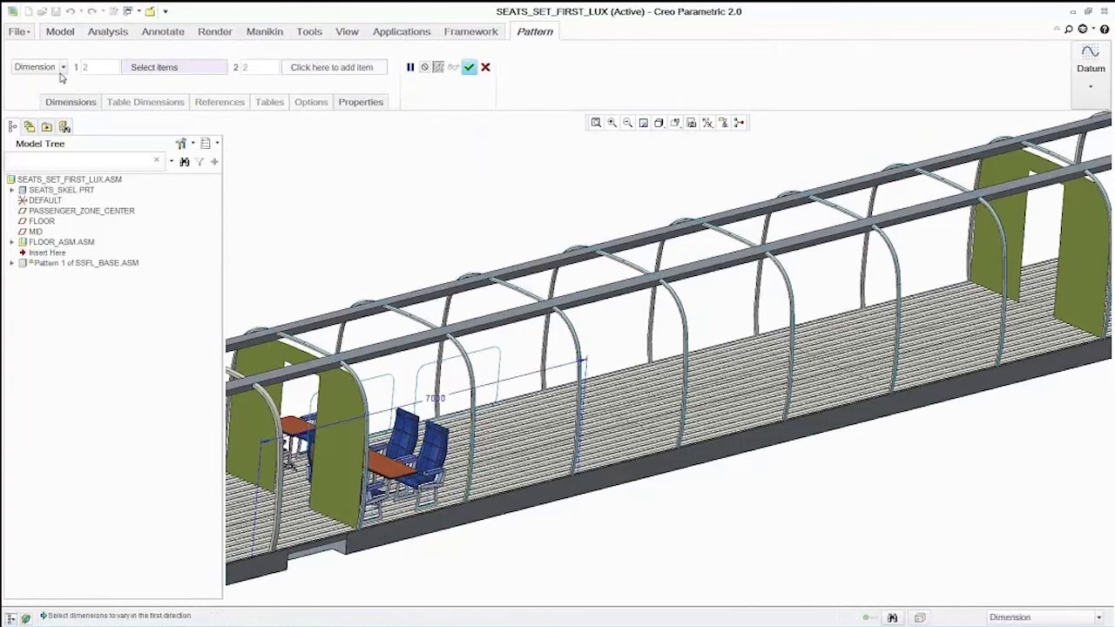
click(62, 67)
click(34, 87)
click(81, 210)
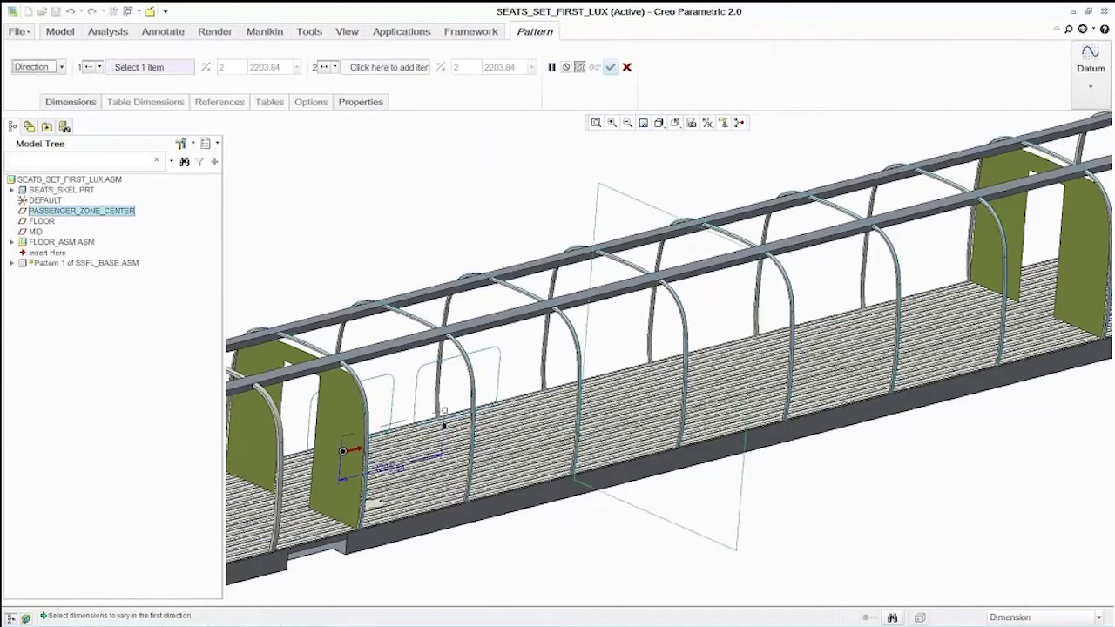
Set the seat block pattern to 8 members with a 2000 mm spacing and create it.
text(8)
key(Tab)
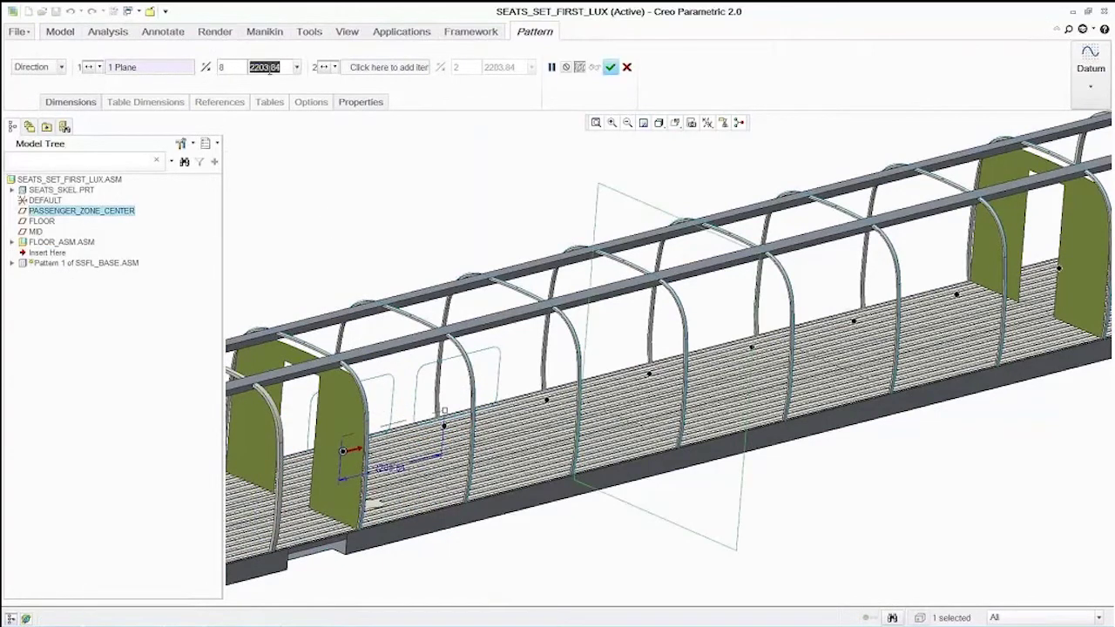
text(2000)
key(Return)
click(610, 67)
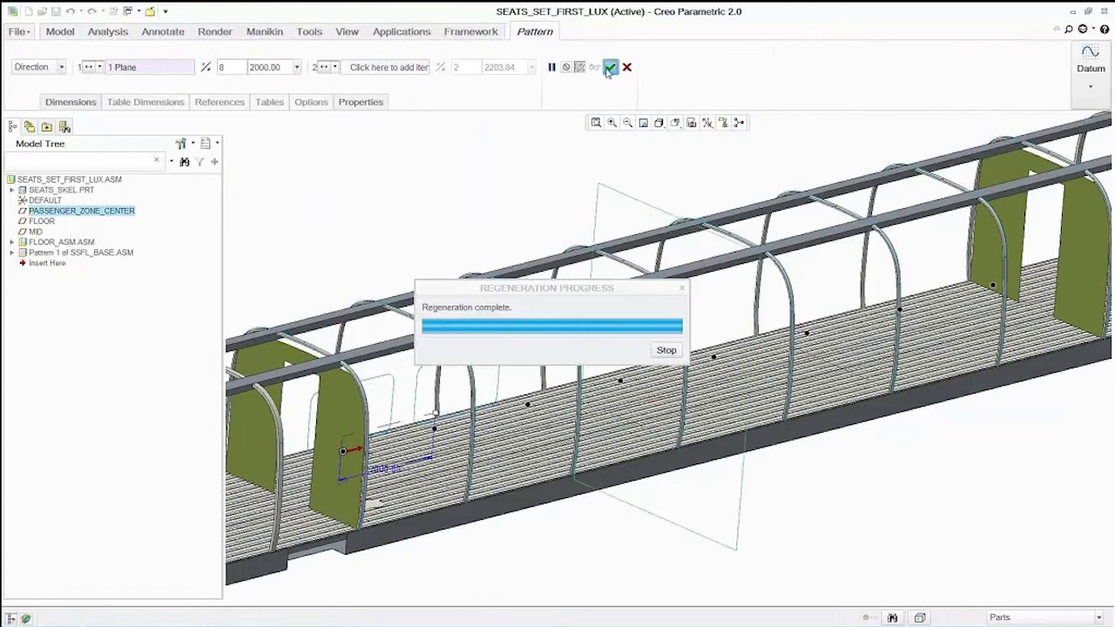
Leave the seat set for the TRAIN assembly and regenerate it, inspecting the car body around the entry door.
right_click(97, 180)
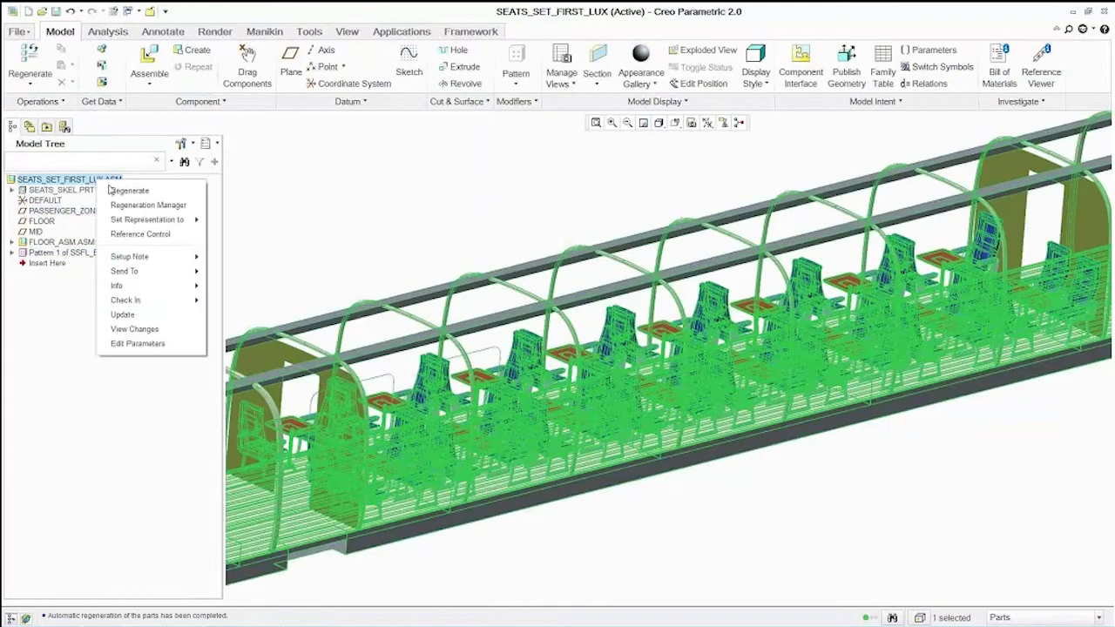
click(291, 291)
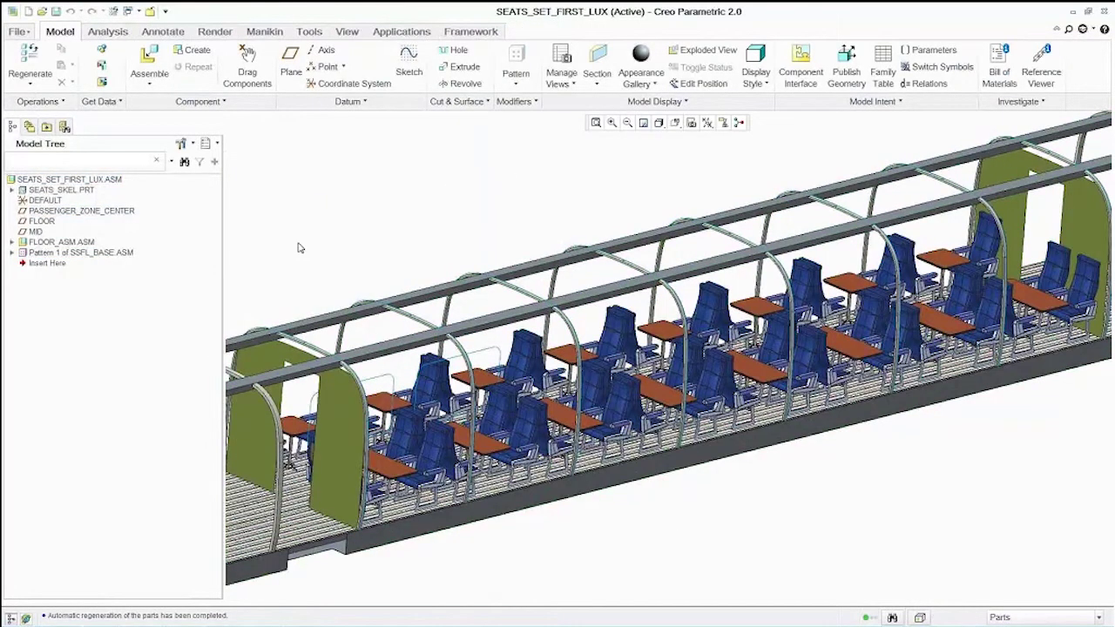
key(ctrl+w)
key(ctrl+g)
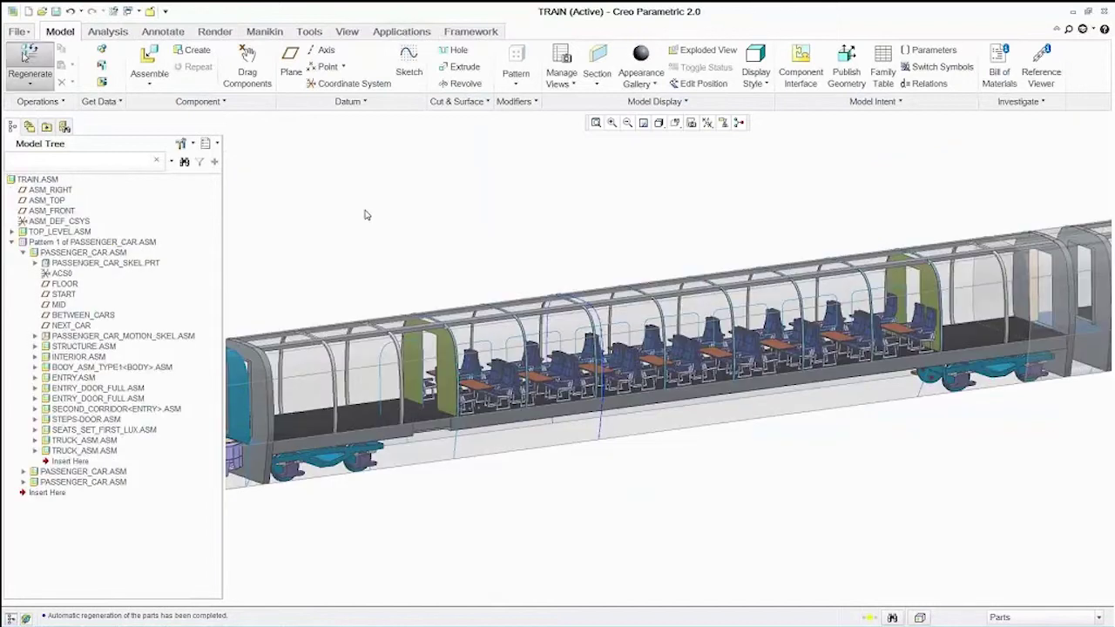
scroll(555, 213, down, 5)
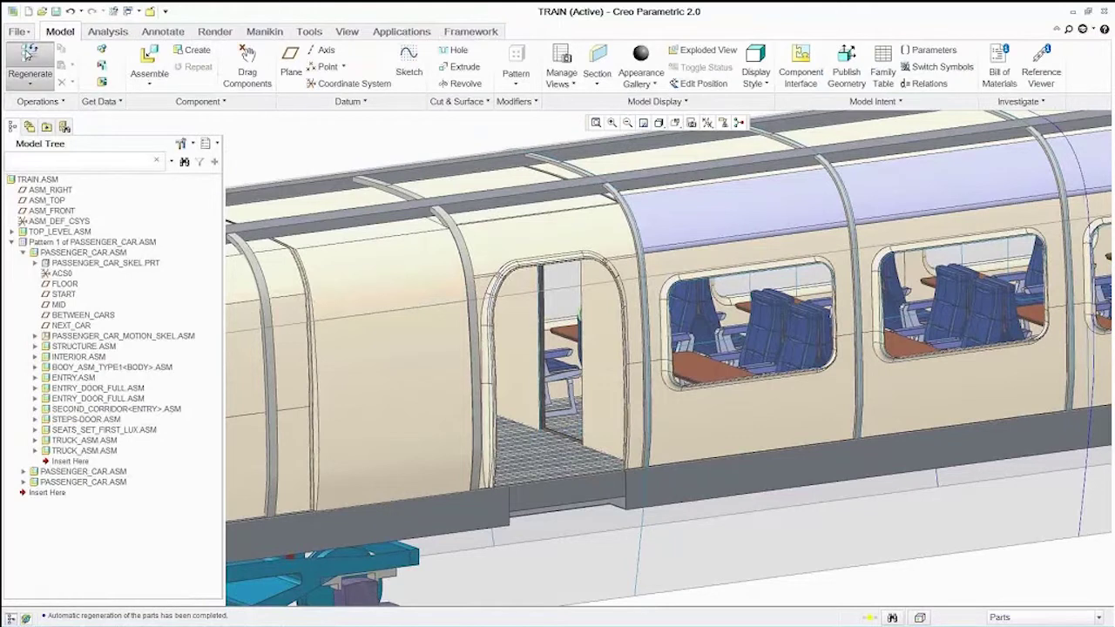
click(28, 54)
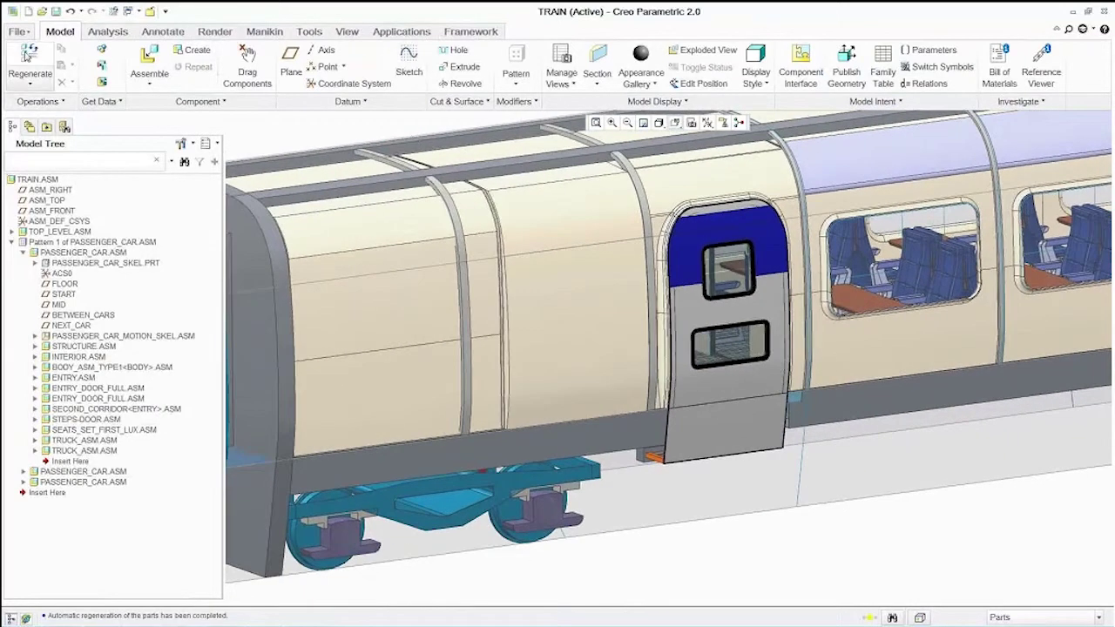
click(25, 55)
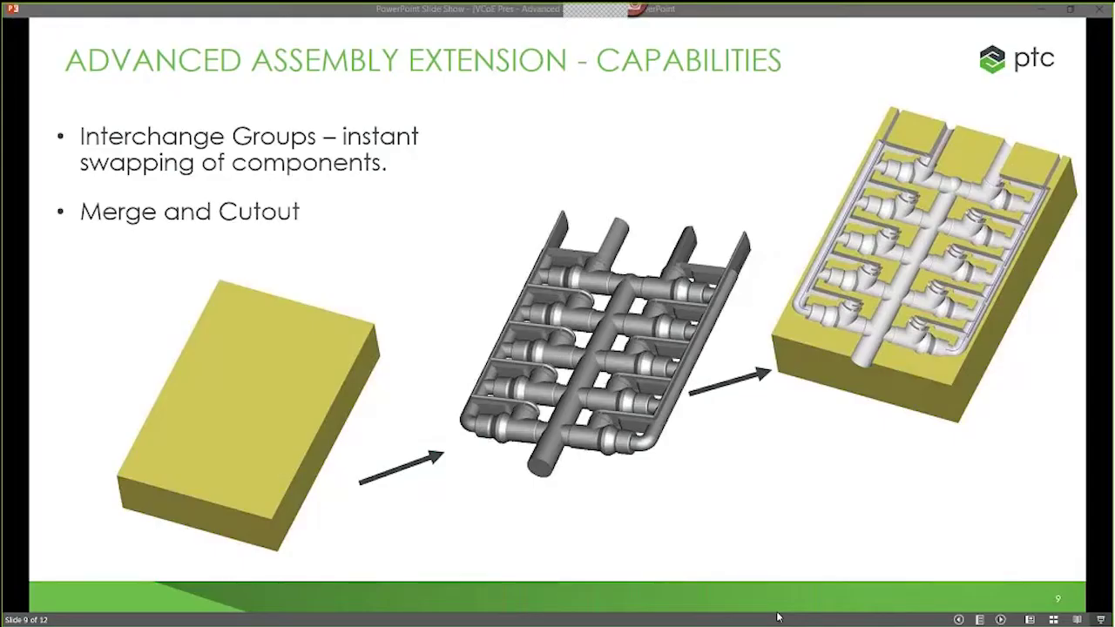
click(781, 548)
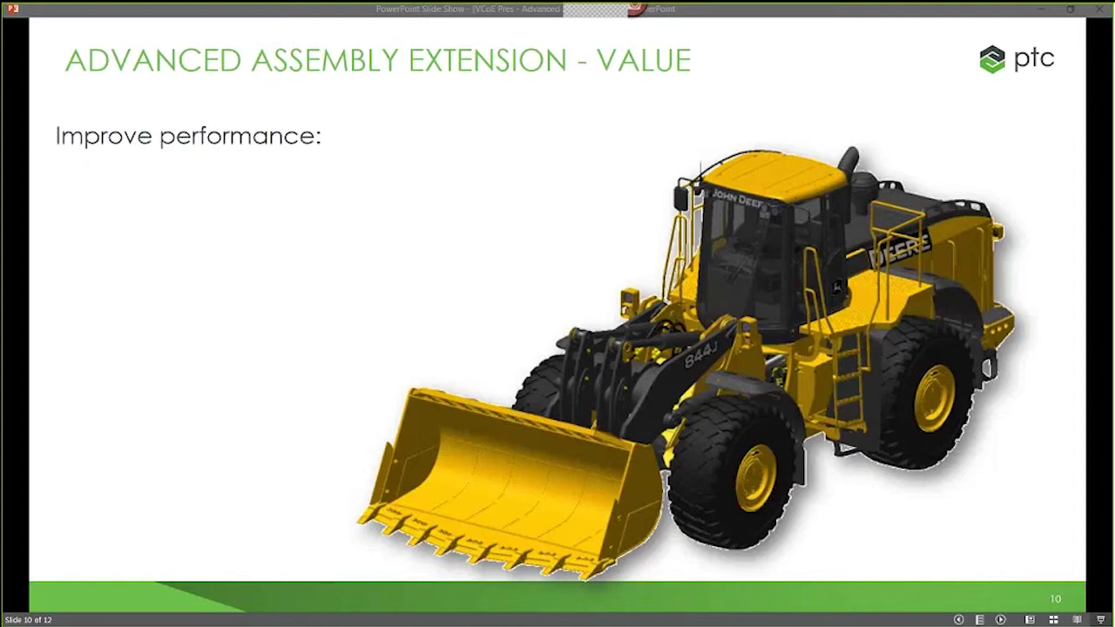
key(Right)
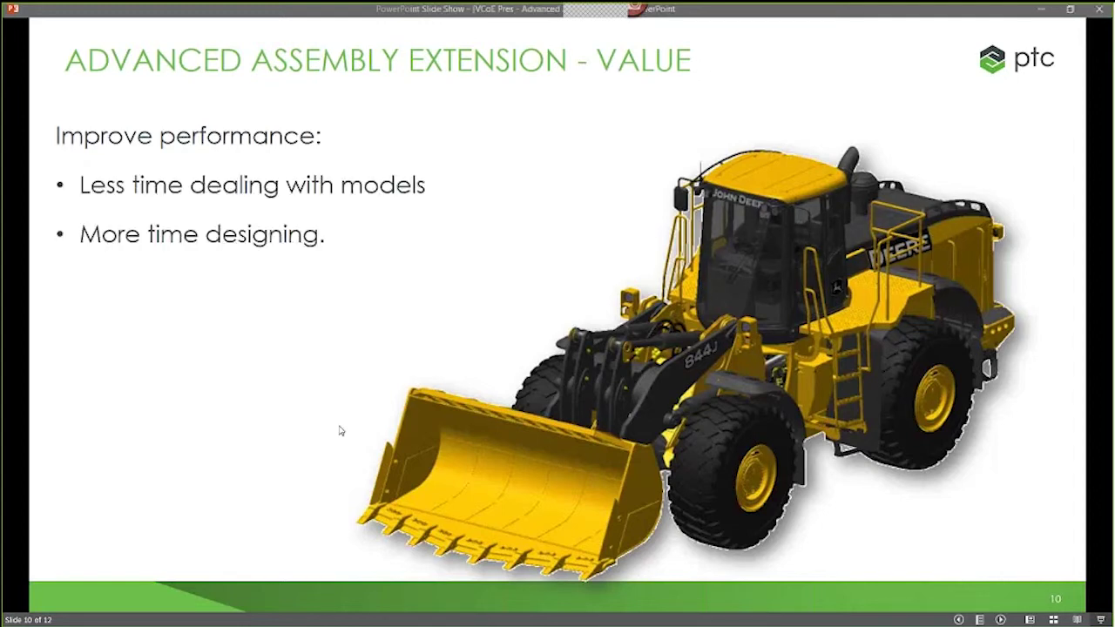